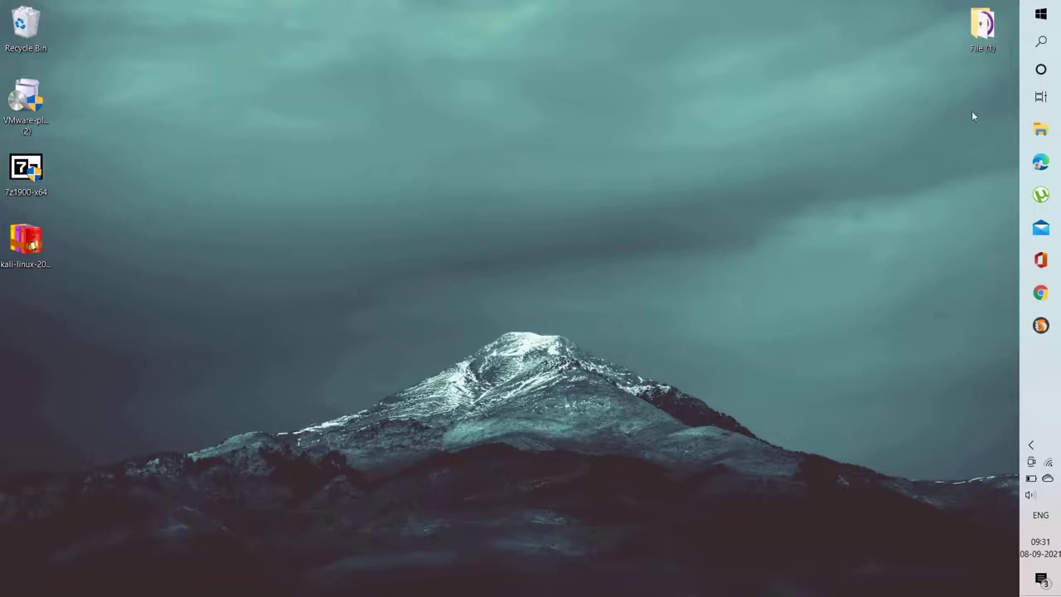
Open a blank Notepad document and write its first line as "1) Workware workstation player"
key("super")
type("notepad")
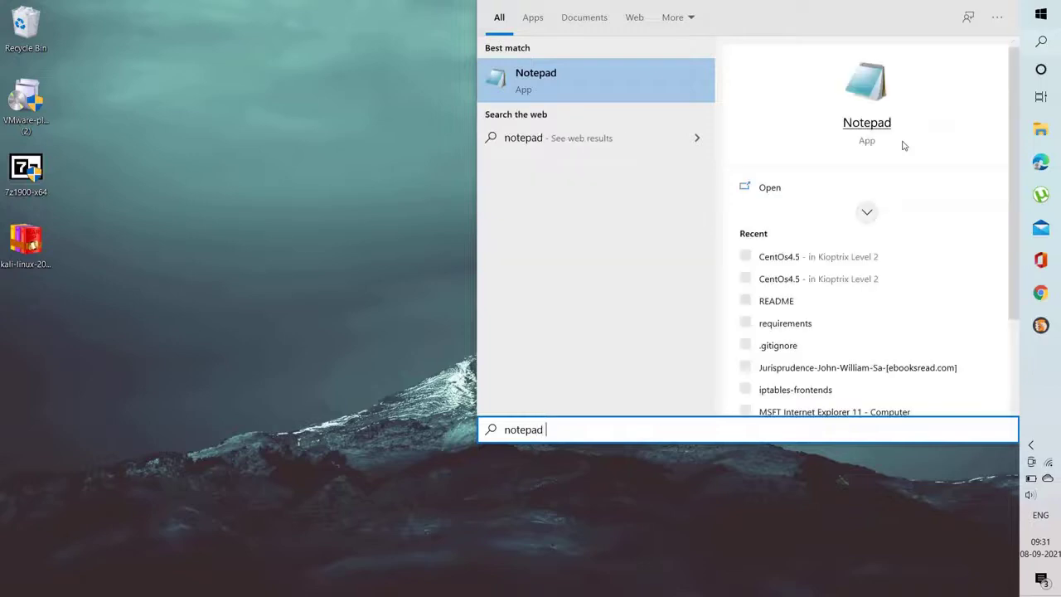
left_click(621, 97)
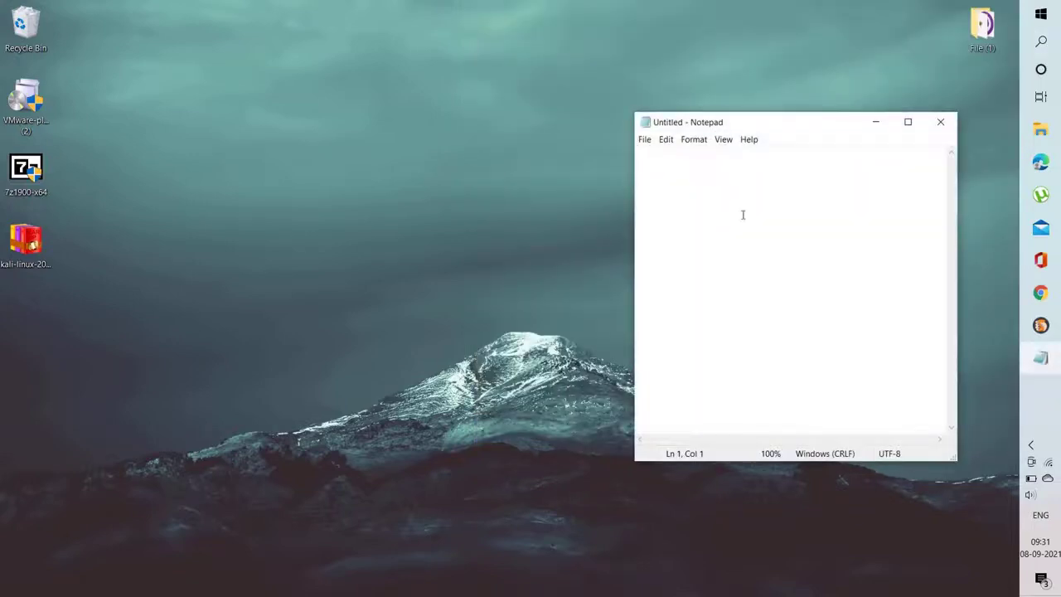
type("1) ")
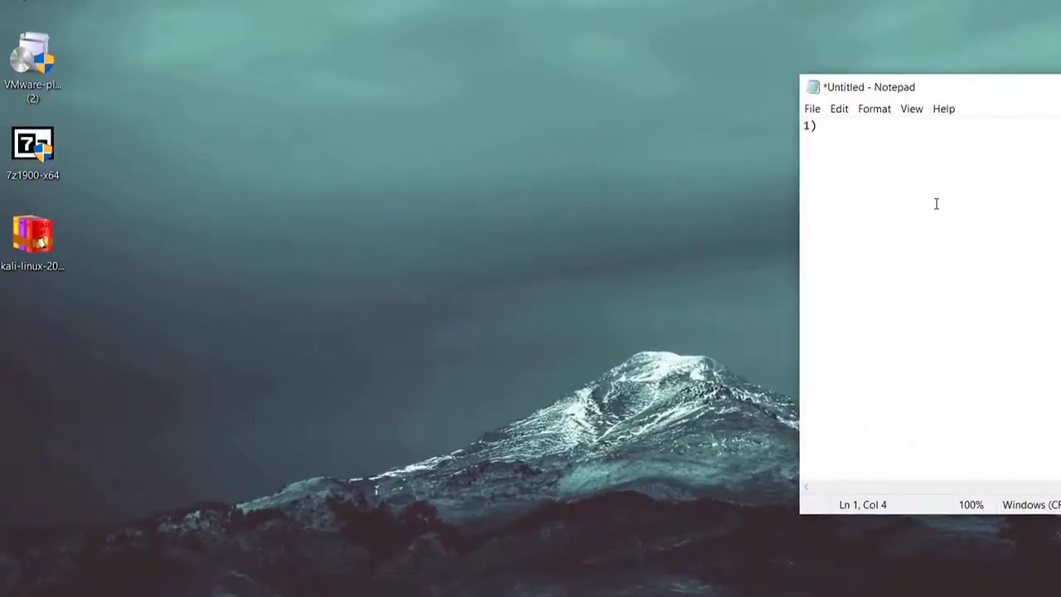
type("W")
type("ork")
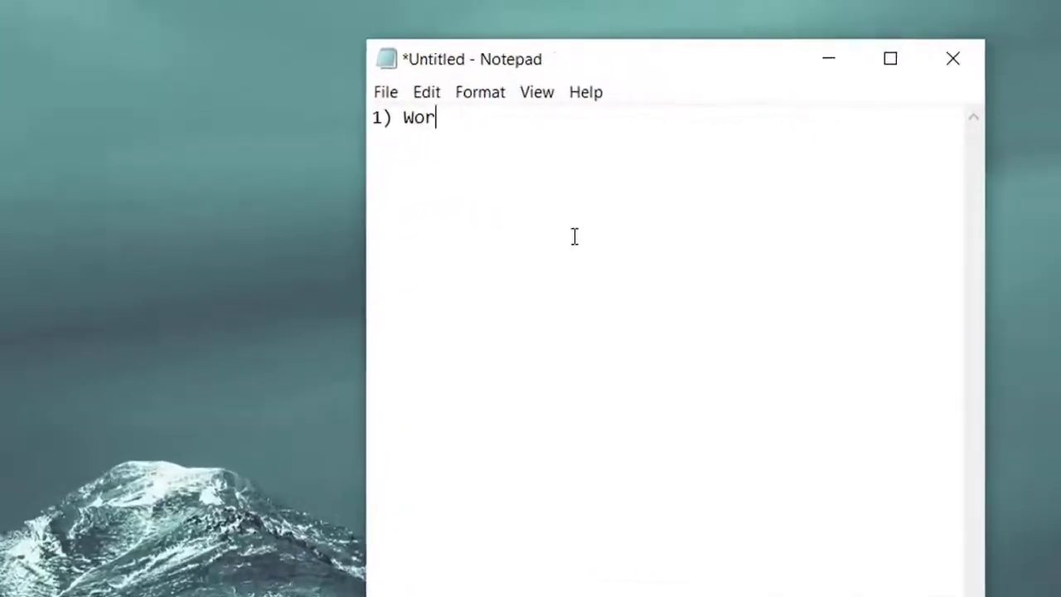
type("ware ")
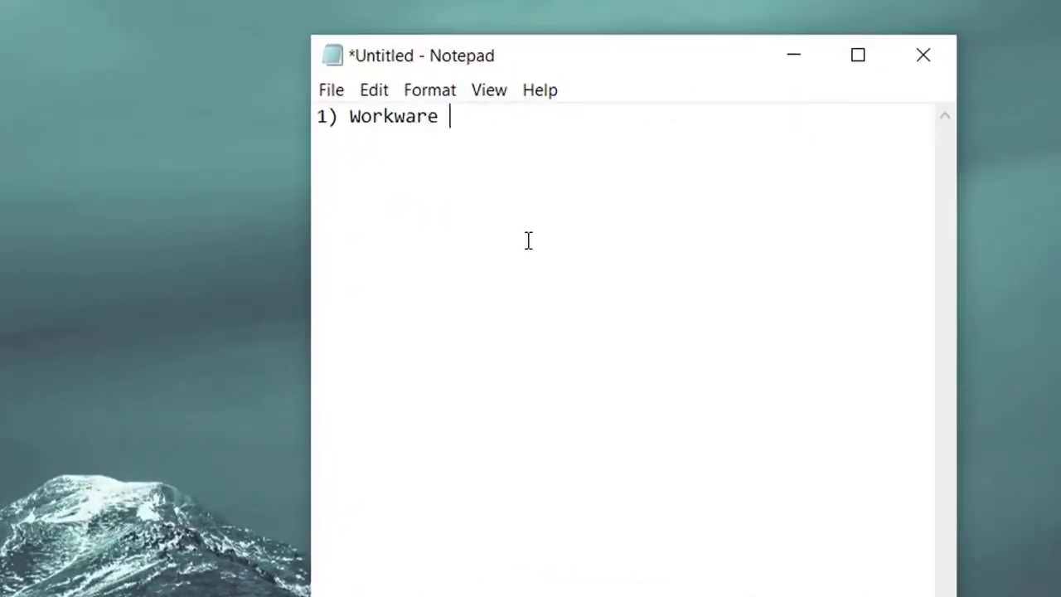
type("worksstation player")
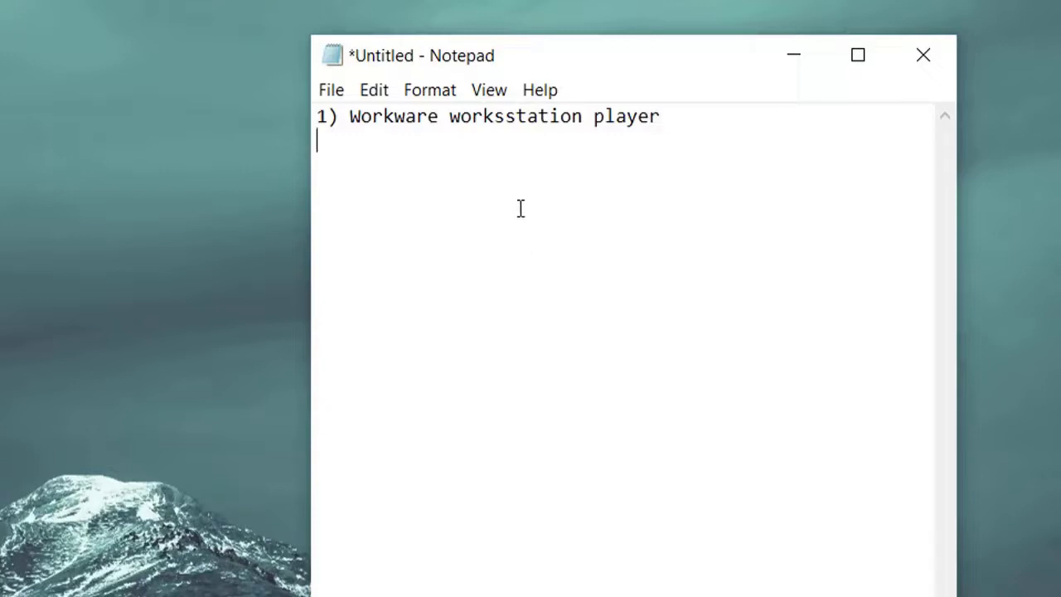
left_click(505, 116)
key("BackSpace")
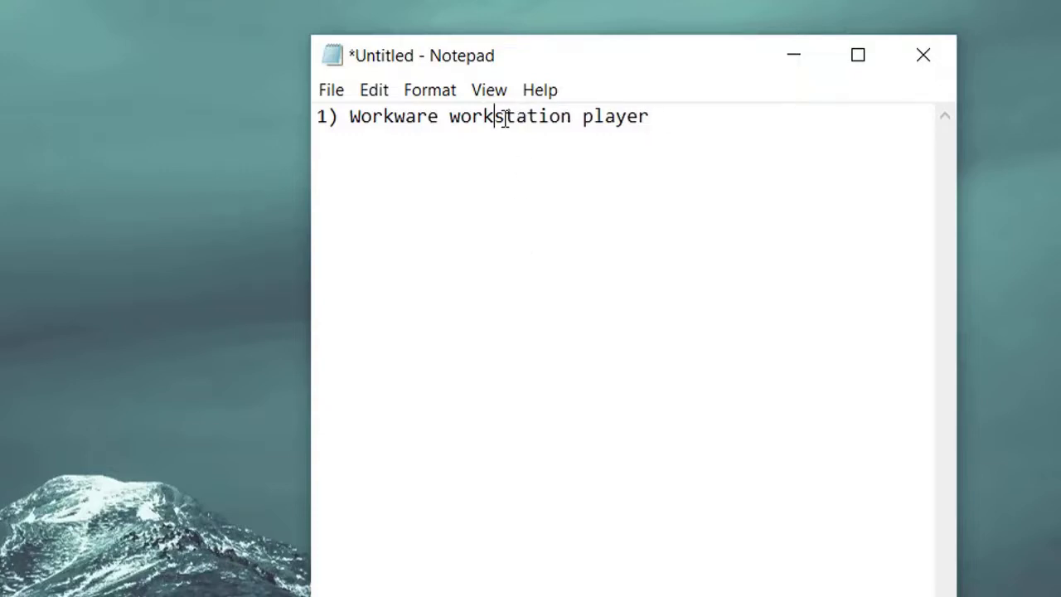
Add the list lines "2) 7-zip" and "3) Kali-image" below the first item
left_click(795, 114)
type("2) 7-zip")
key("Return")
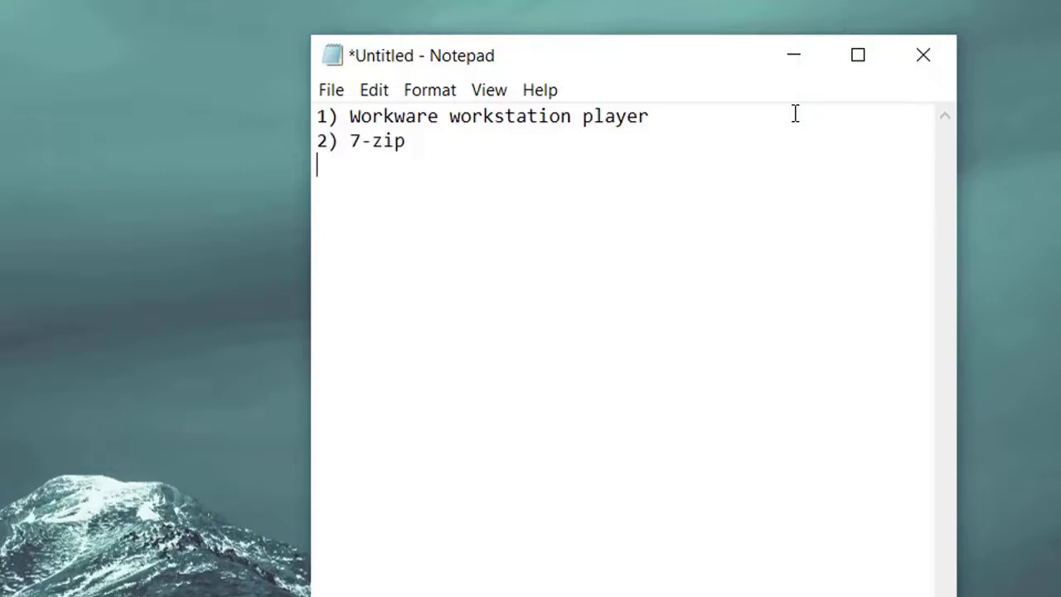
type("3) Kali-image")
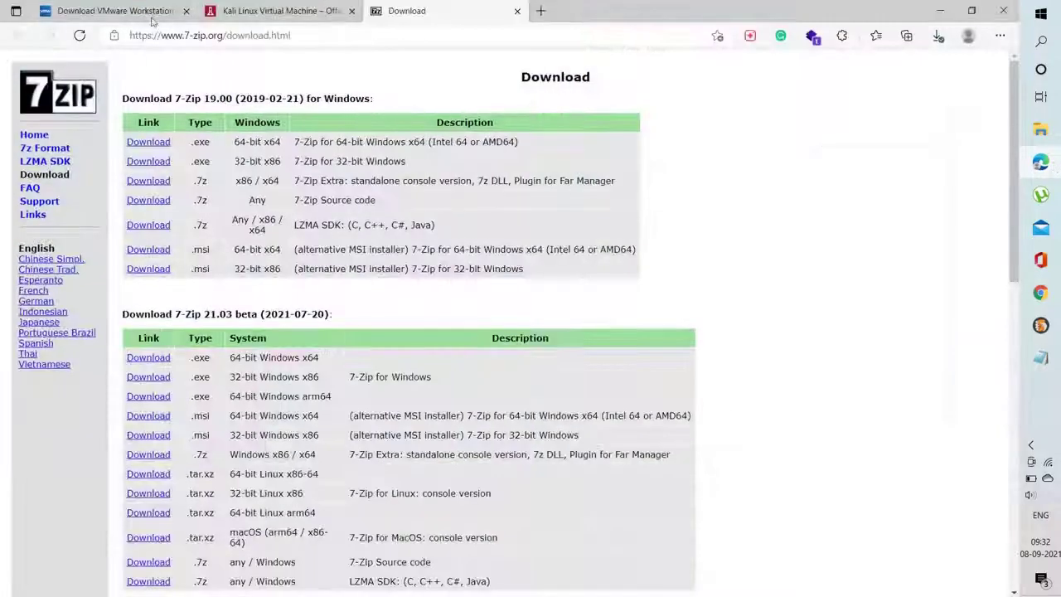
Start downloading Workstation 16.0 Player for Windows from the VMware page in Edge, and cancel the download
left_click(151, 10)
scroll(399, 217, "up", 15)
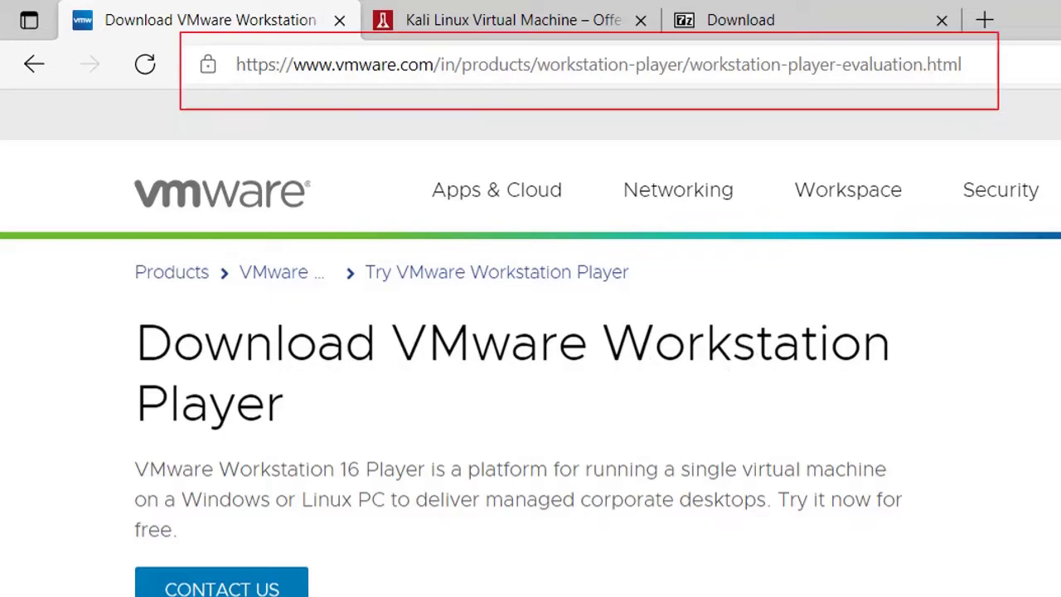
scroll(278, 331, "down", 10)
scroll(277, 322, "up", 2)
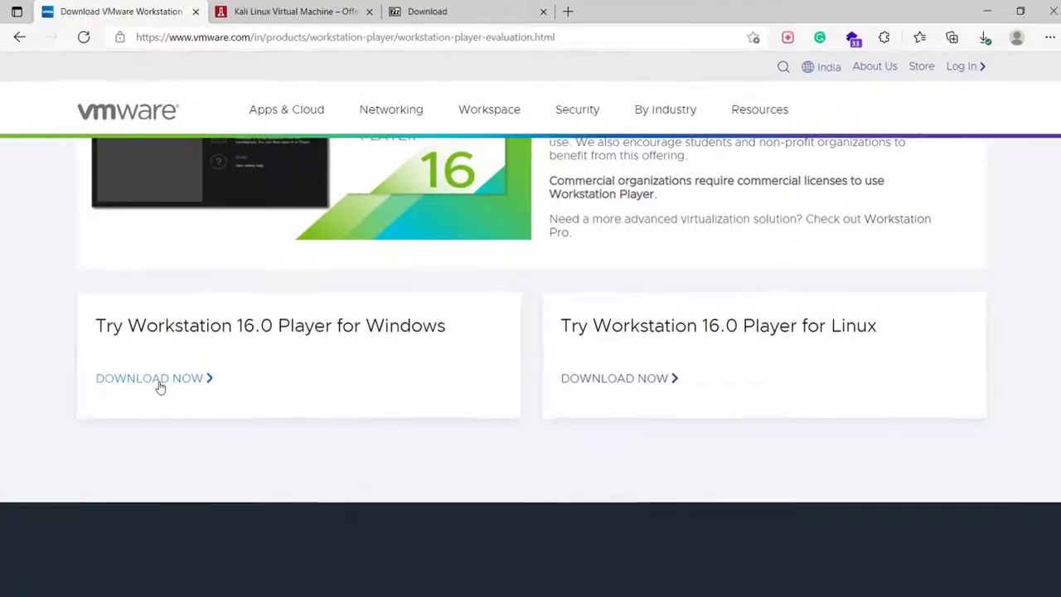
left_click(274, 422)
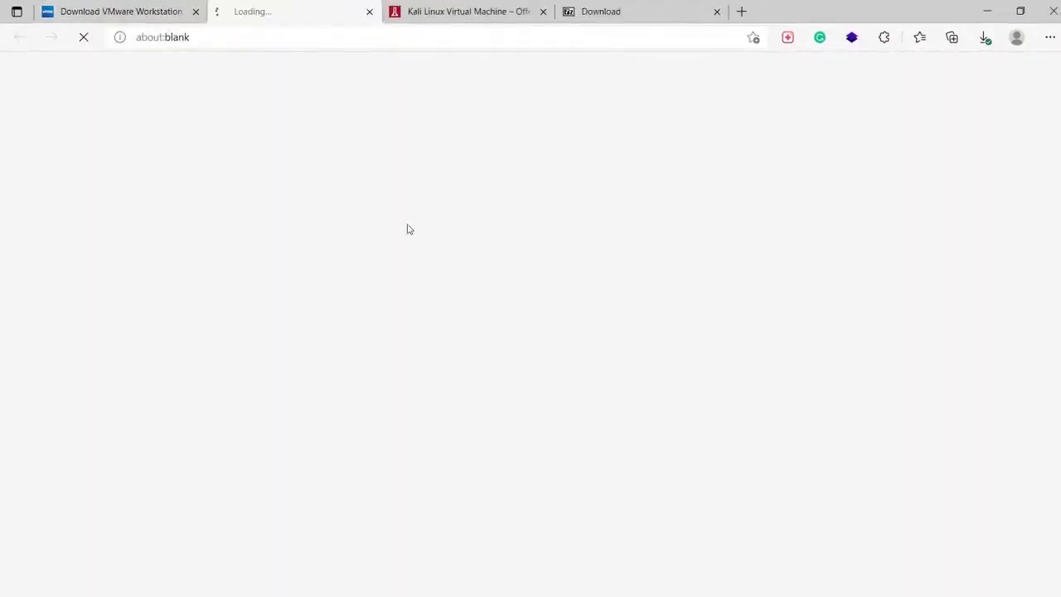
left_click(369, 12)
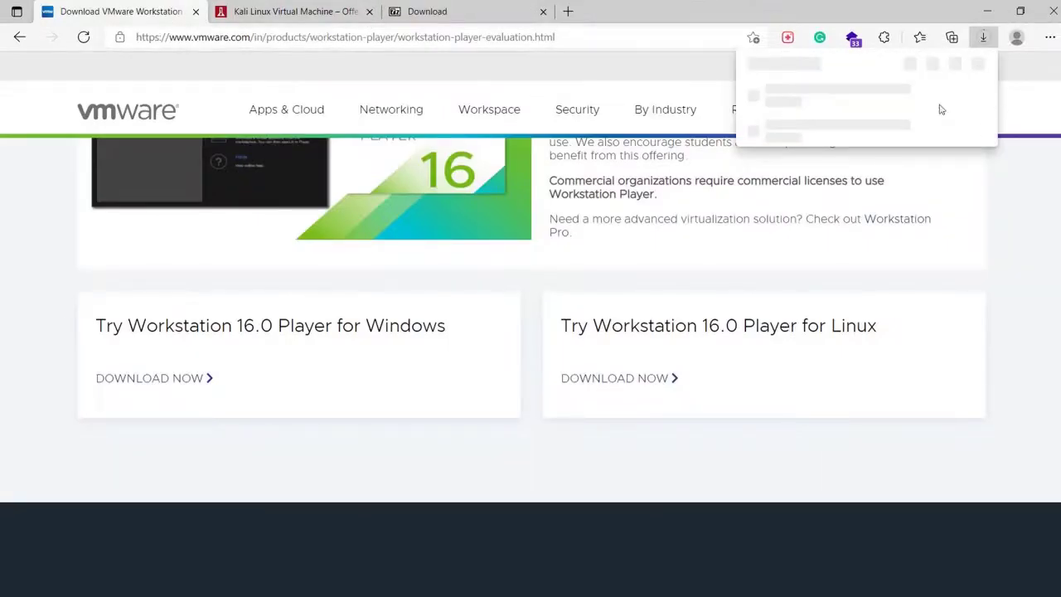
left_click(966, 96)
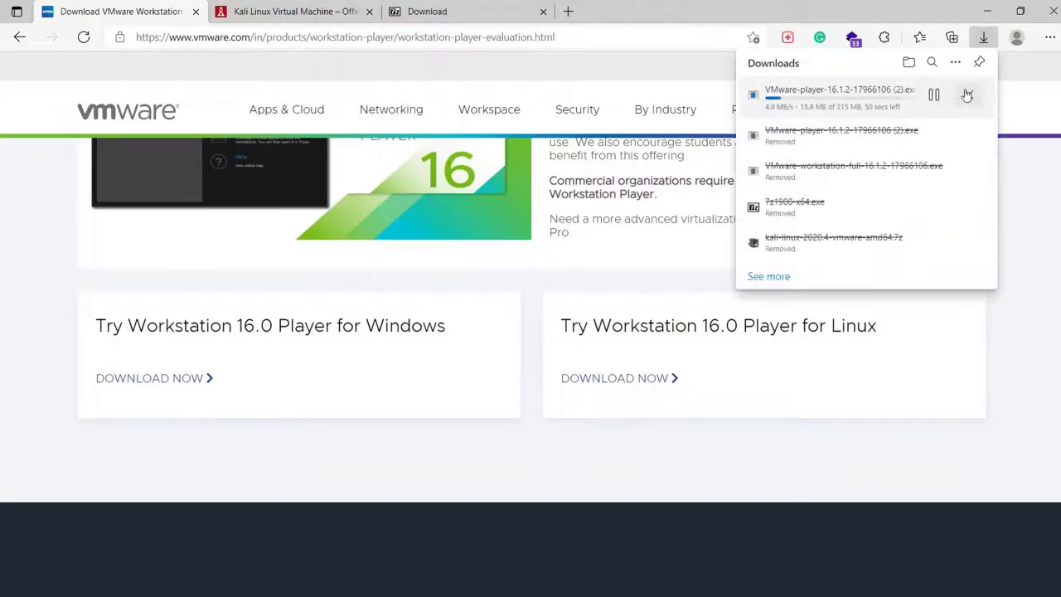
left_click(1051, 174)
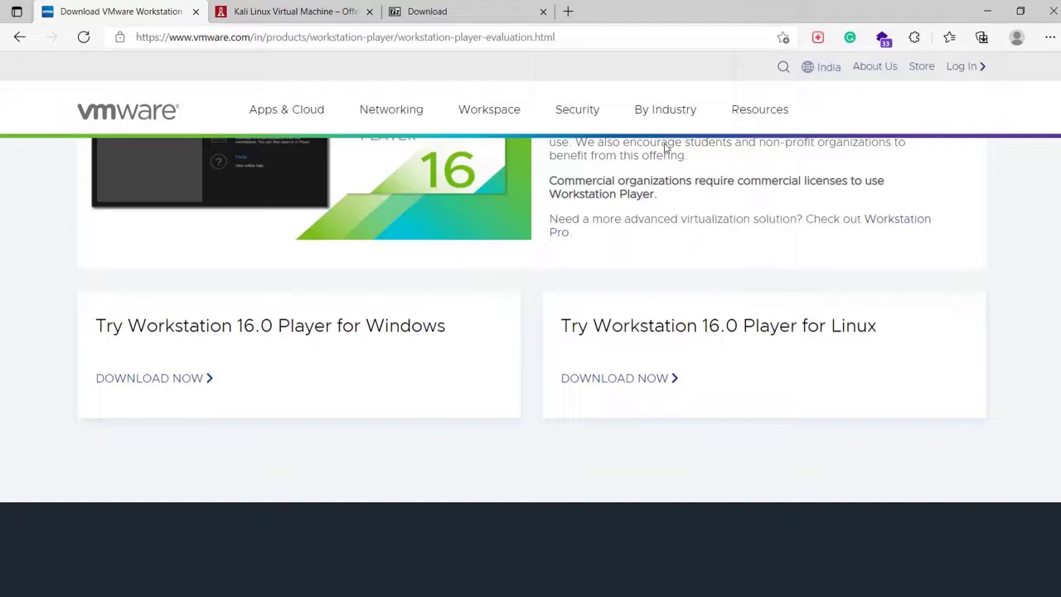
Start downloading kali-linux-2020.4-vmware-amd64.7z from the Kali Linux Virtual Machine article, and cancel the download
left_click(272, 10)
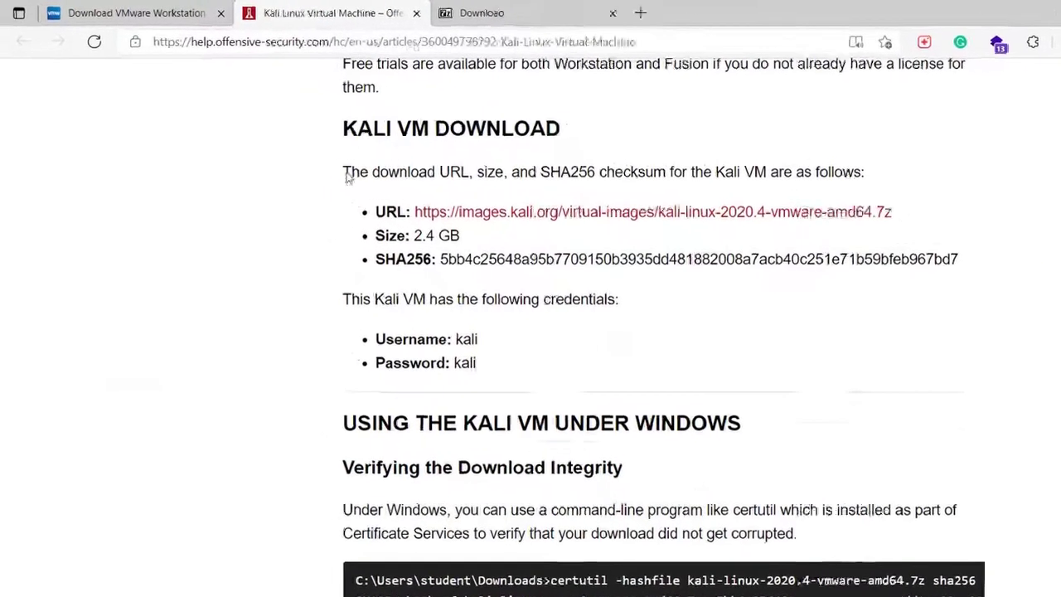
scroll(506, 168, "up", 10)
scroll(902, 431, "down", 5)
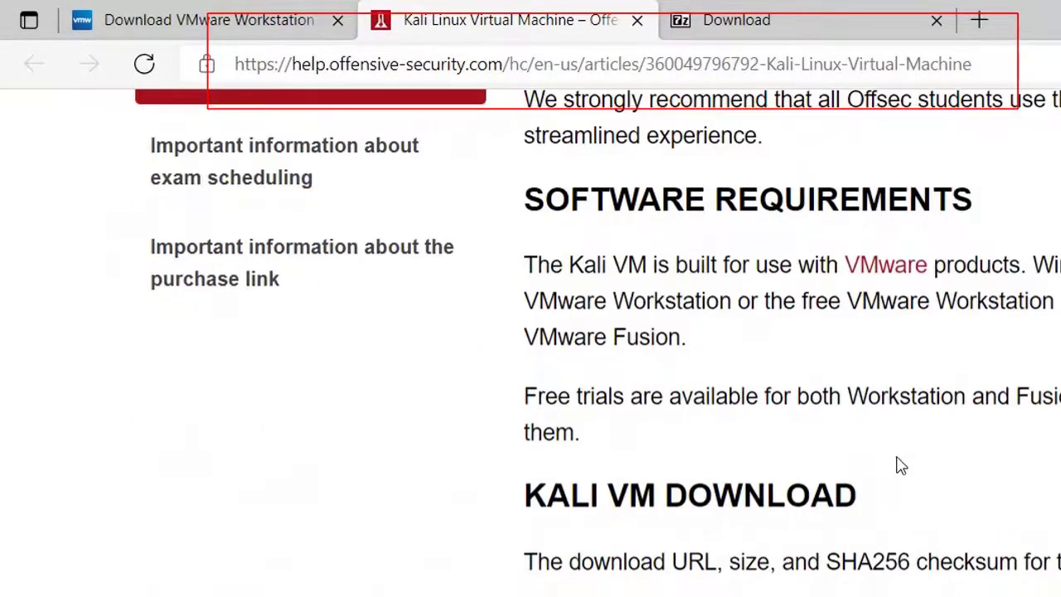
scroll(818, 473, "up", 4)
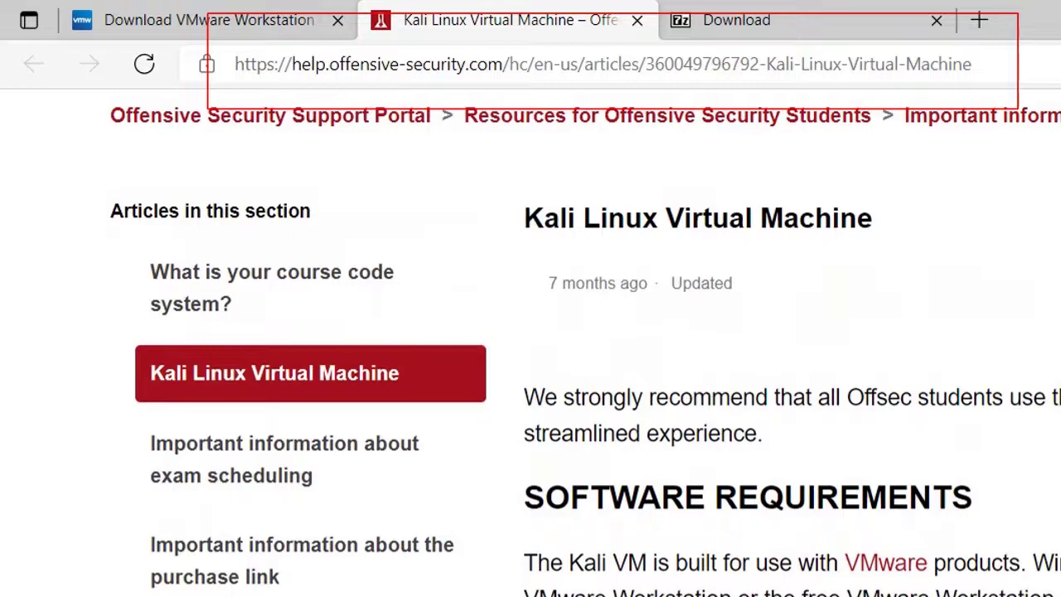
scroll(417, 460, "down", 3)
scroll(379, 244, "up", 4)
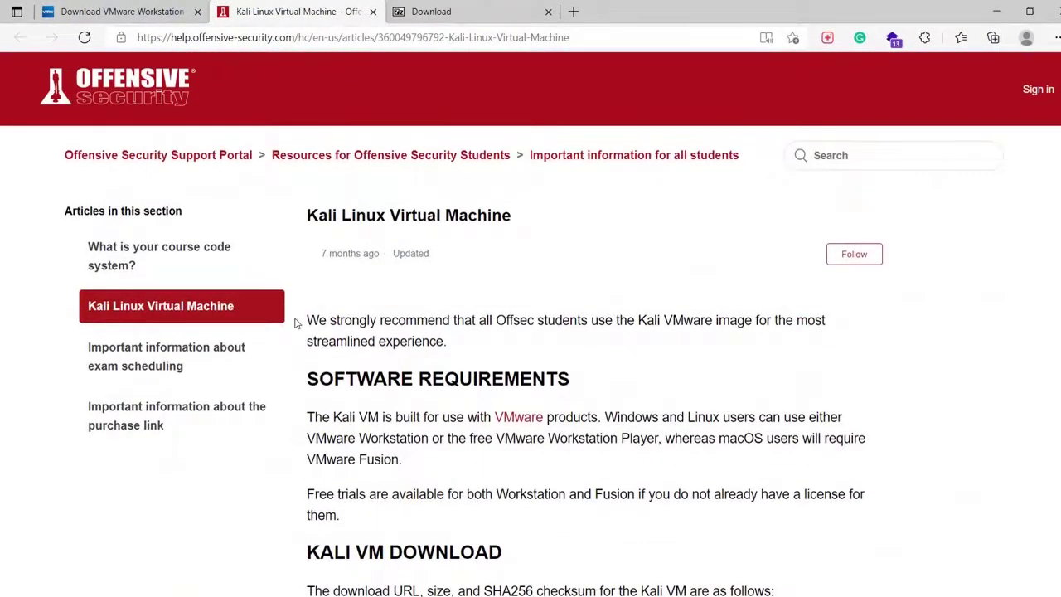
scroll(316, 283, "down", 3)
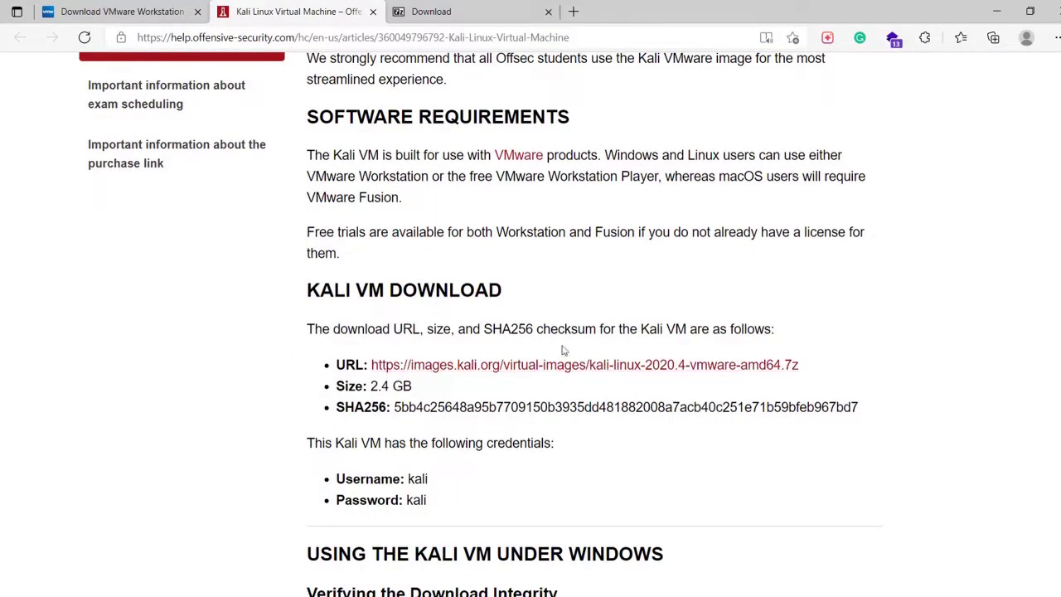
left_click(493, 367)
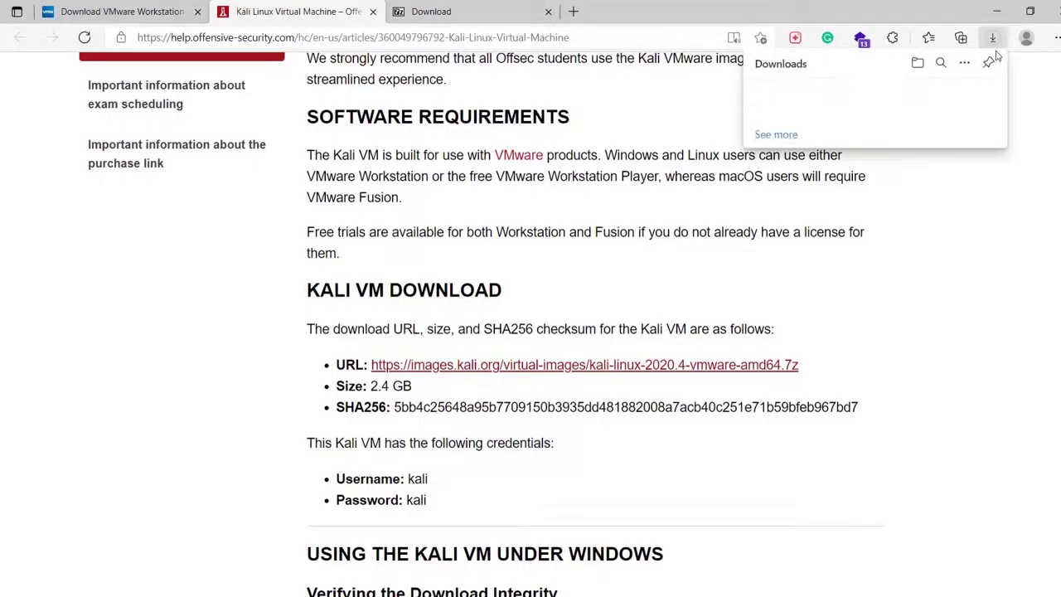
left_click(976, 96)
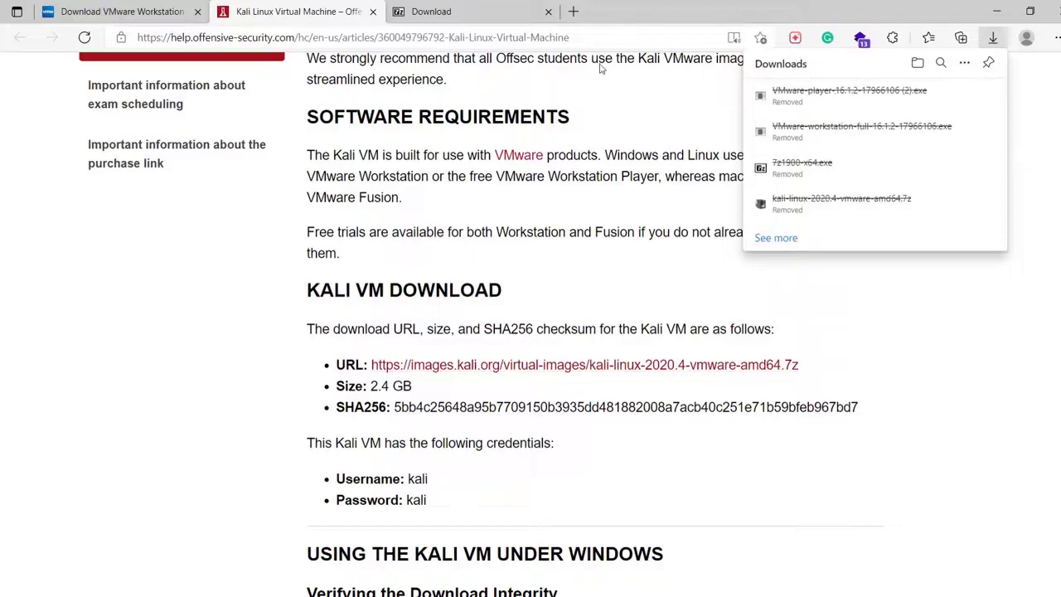
Bring up the 7-Zip download page and check the computer's system type in System Information
left_click(495, 7)
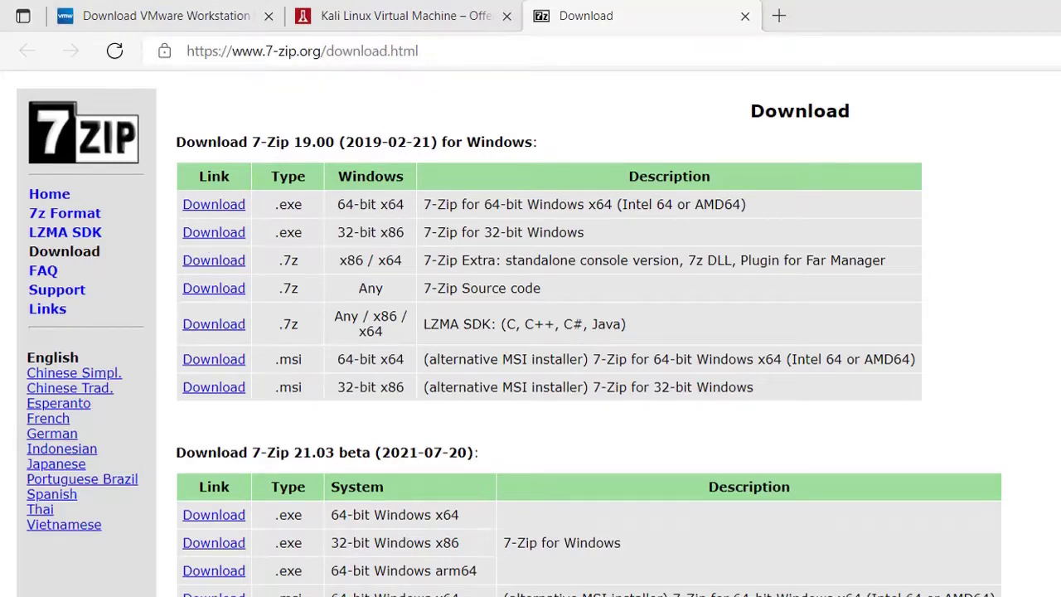
key("super")
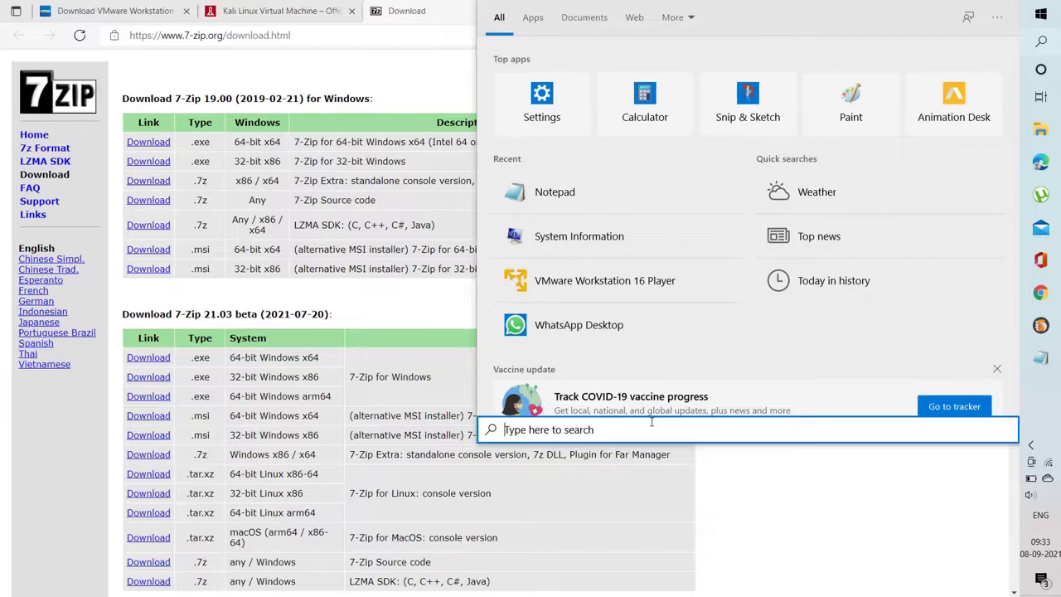
type("info")
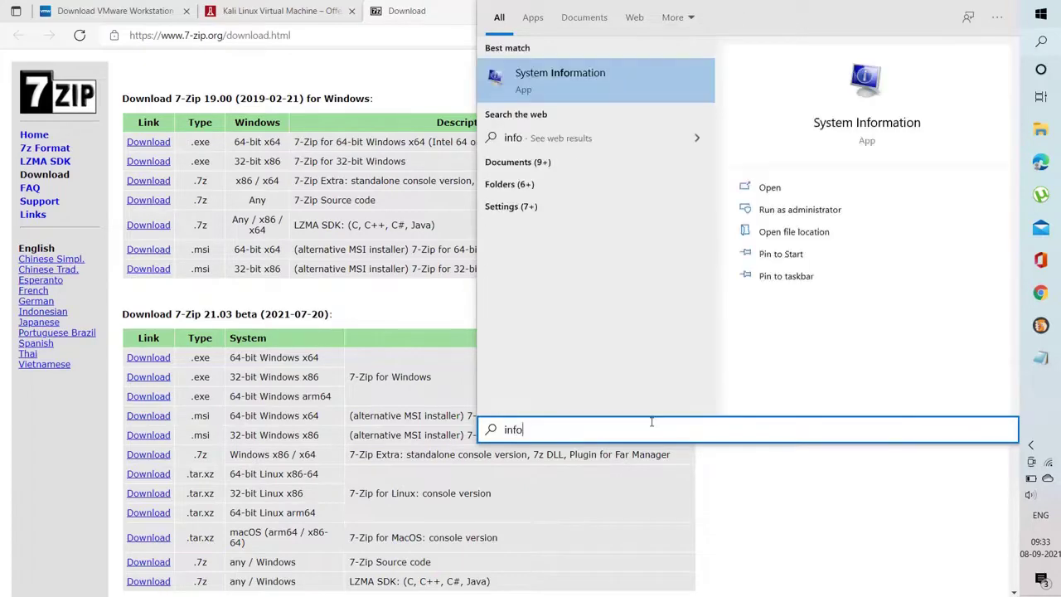
left_click(621, 74)
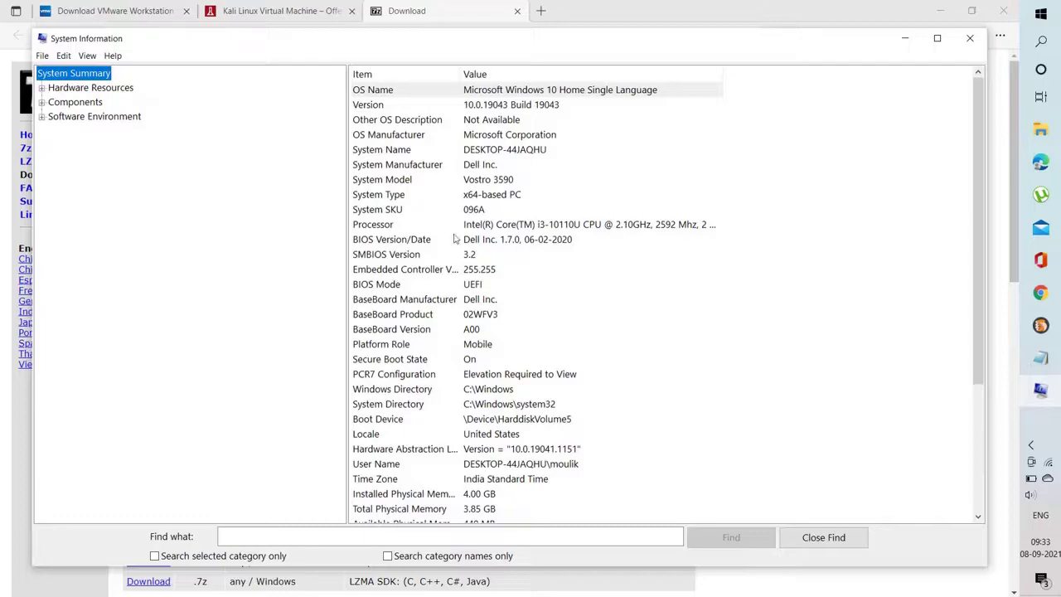
left_click(458, 197)
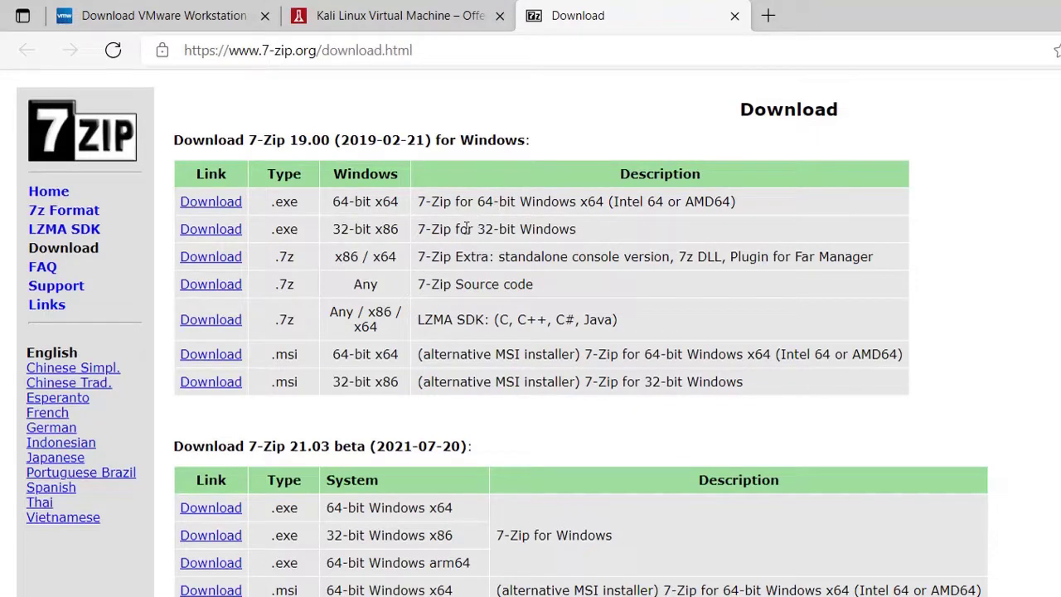
Start the 64-bit x64 .exe download of 7-Zip 19.00, and close all the browser tabs
left_click(211, 204)
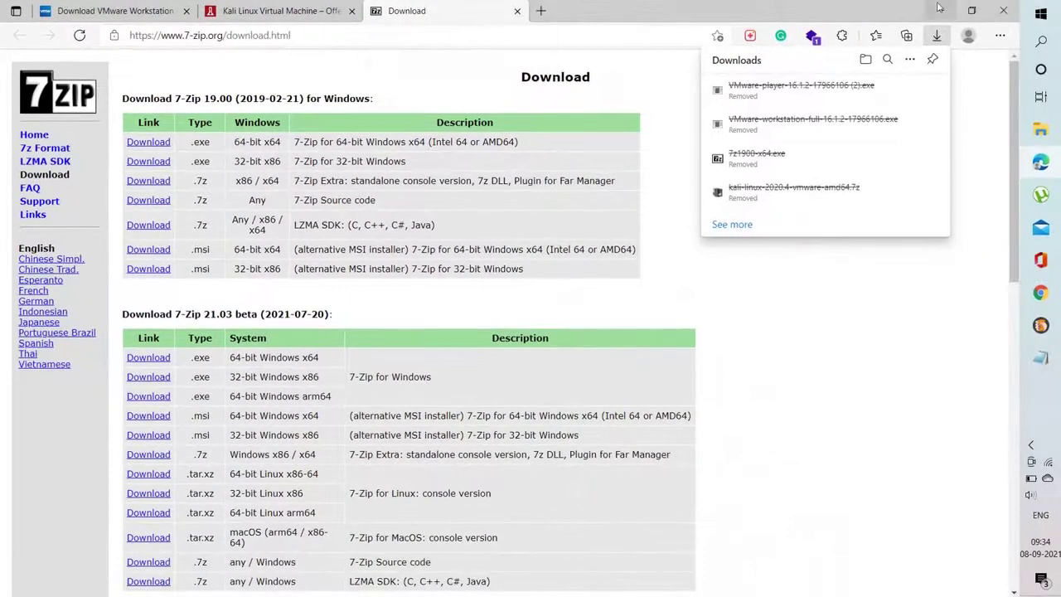
key("ctrl+w")
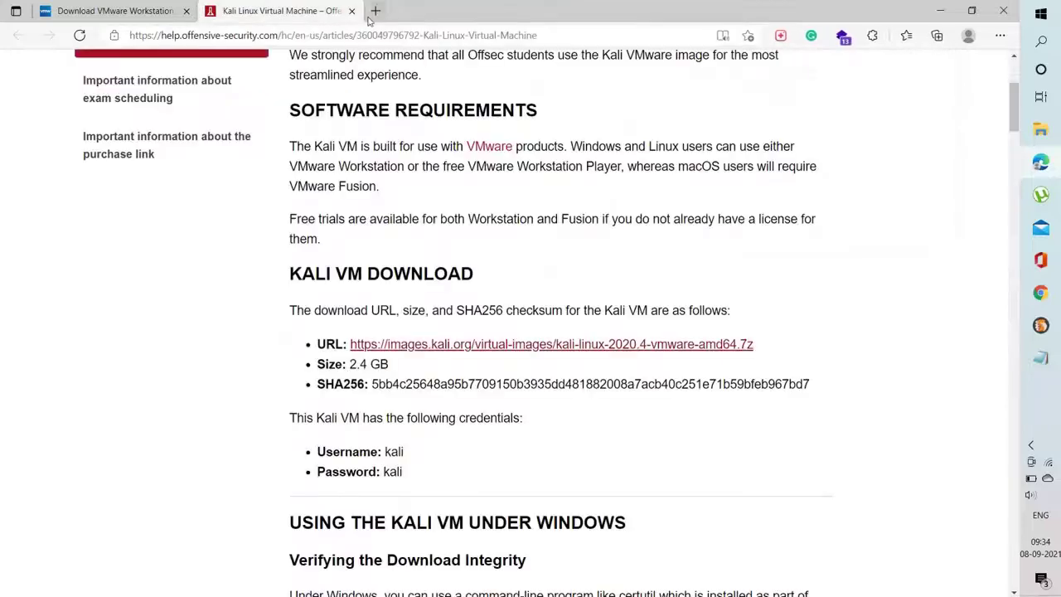
left_click(351, 11)
left_click(187, 11)
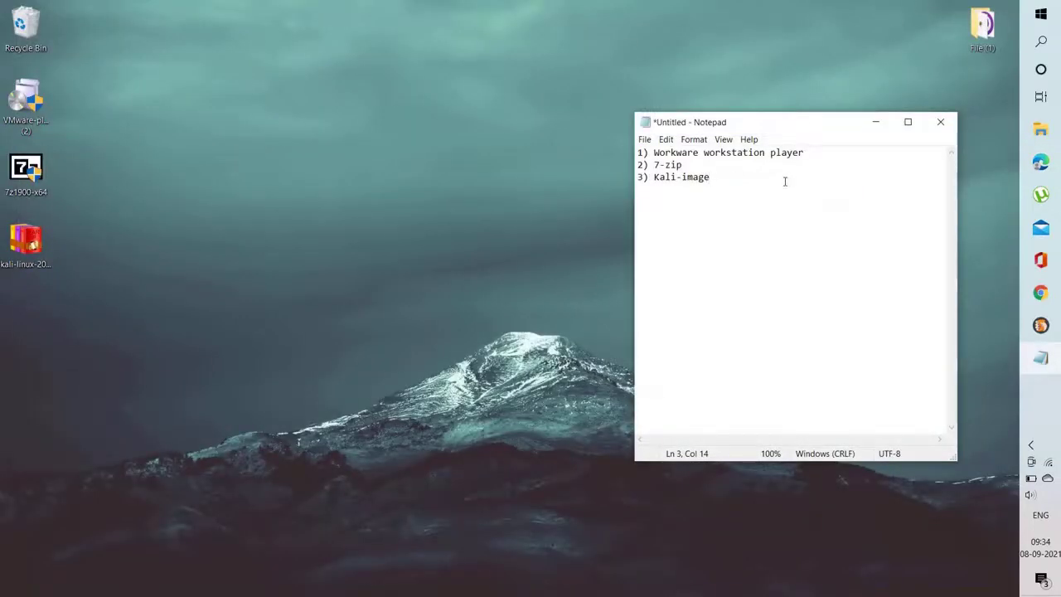
Add the line "1) Install vmware" to the Notepad document, one blank line below the list
left_click(124, 215)
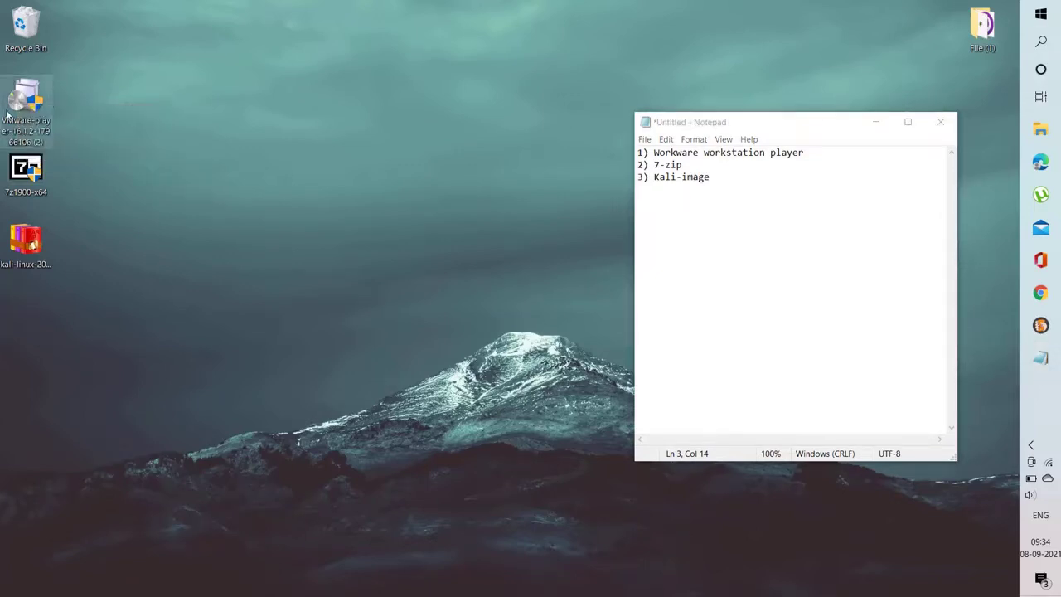
left_click(802, 192)
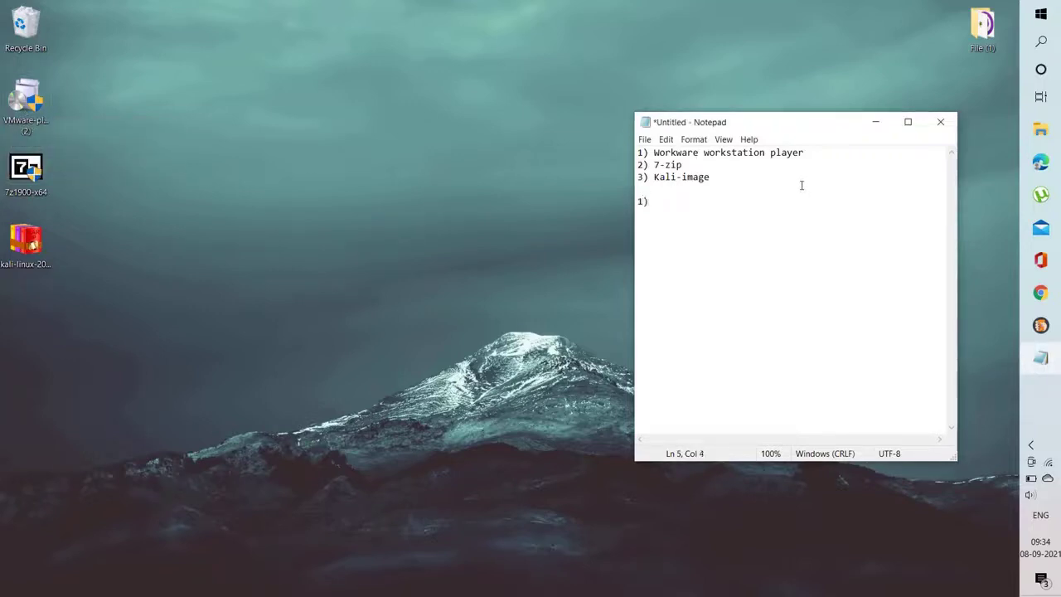
type("1) Install ")
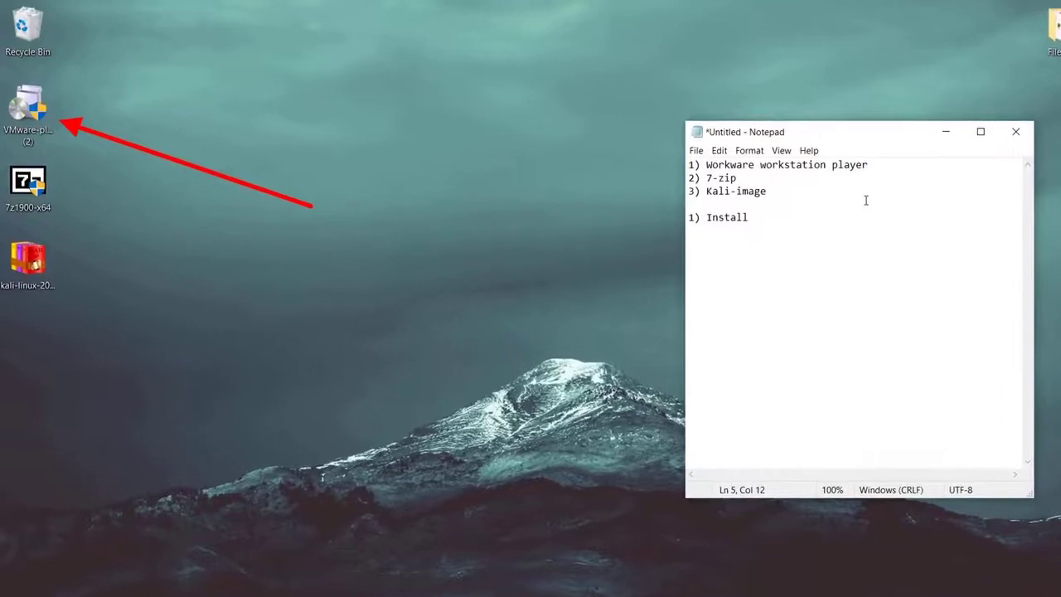
type("vmware")
Launch the VMware-player-16.1.2-17966106 (2) installer from the desktop
double_click(23, 124)
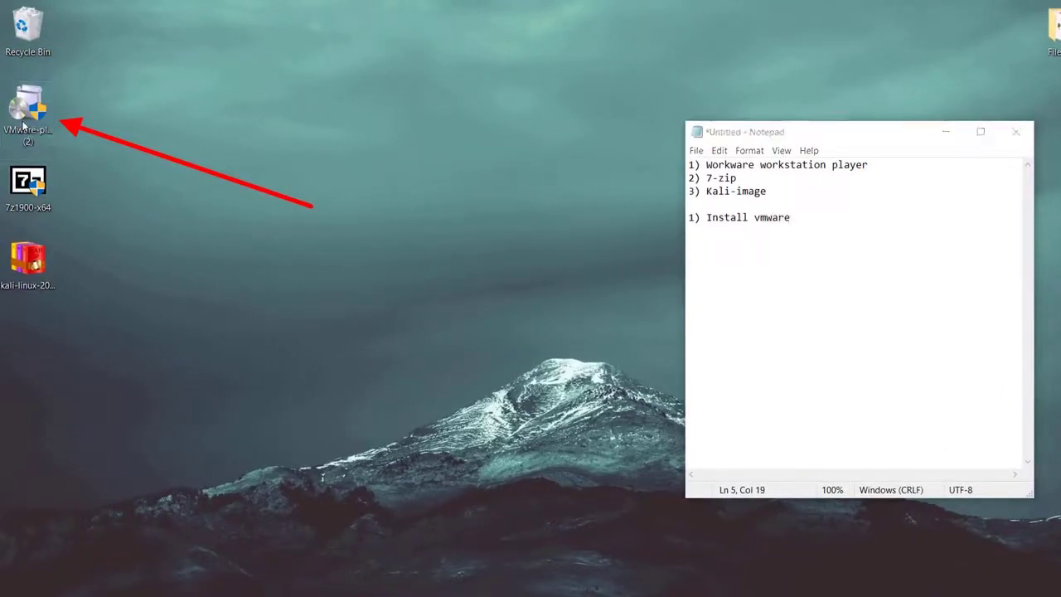
left_click(42, 121)
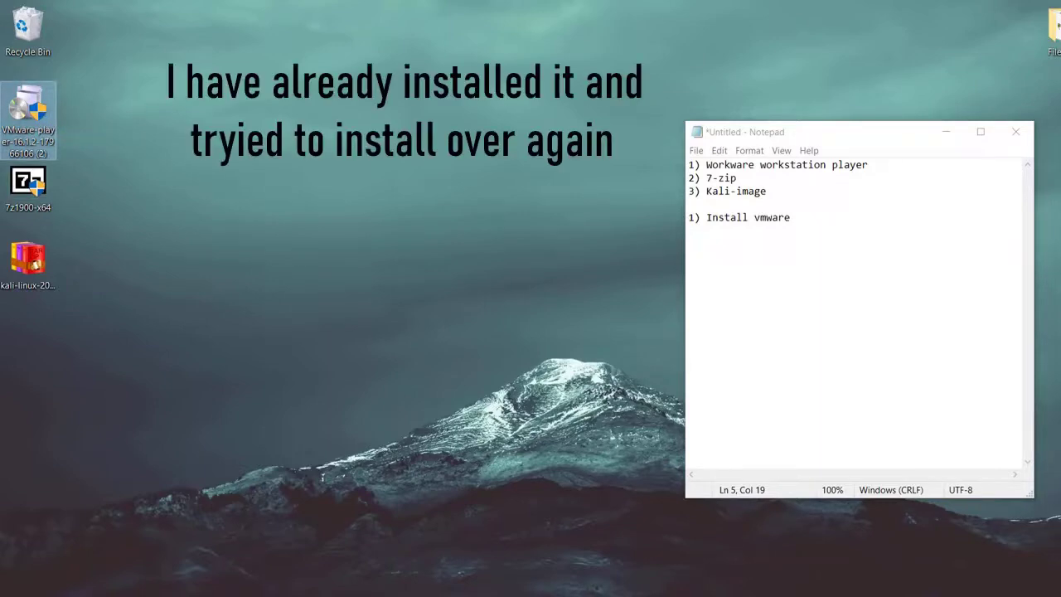
Try to run the VMware Workstation 16 Player setup, and close the setup wizard
left_click(544, 404)
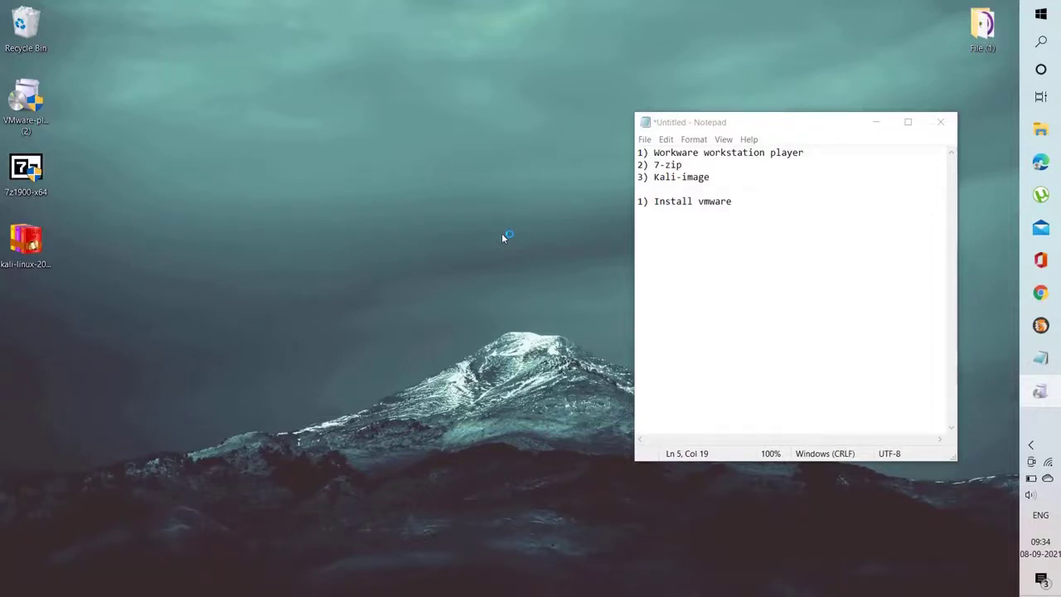
left_click_drag(765, 122, 802, 89)
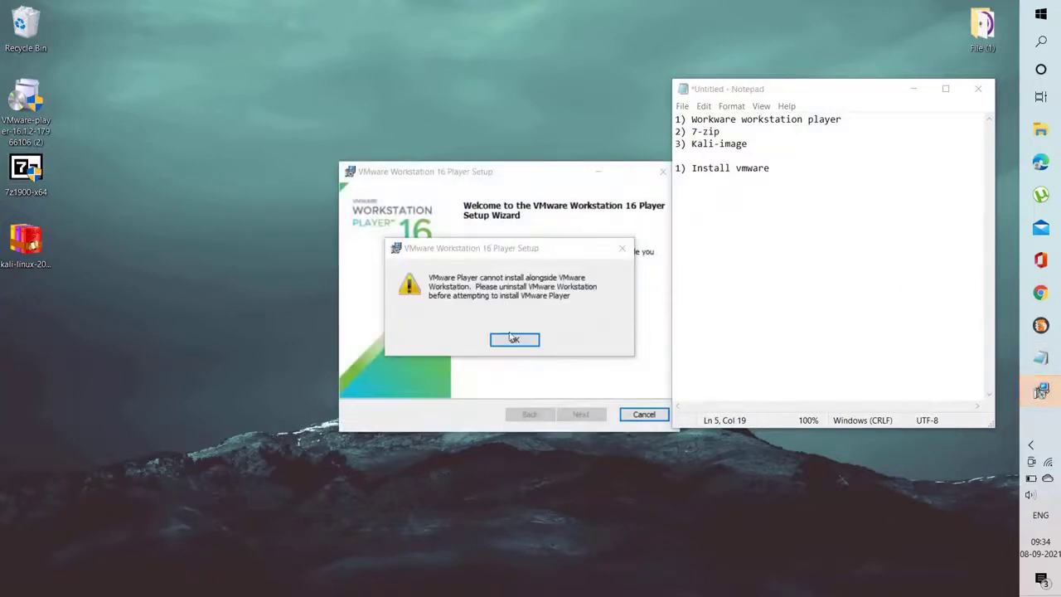
left_click(511, 338)
left_click_drag(504, 163, 397, 163)
left_click(466, 395)
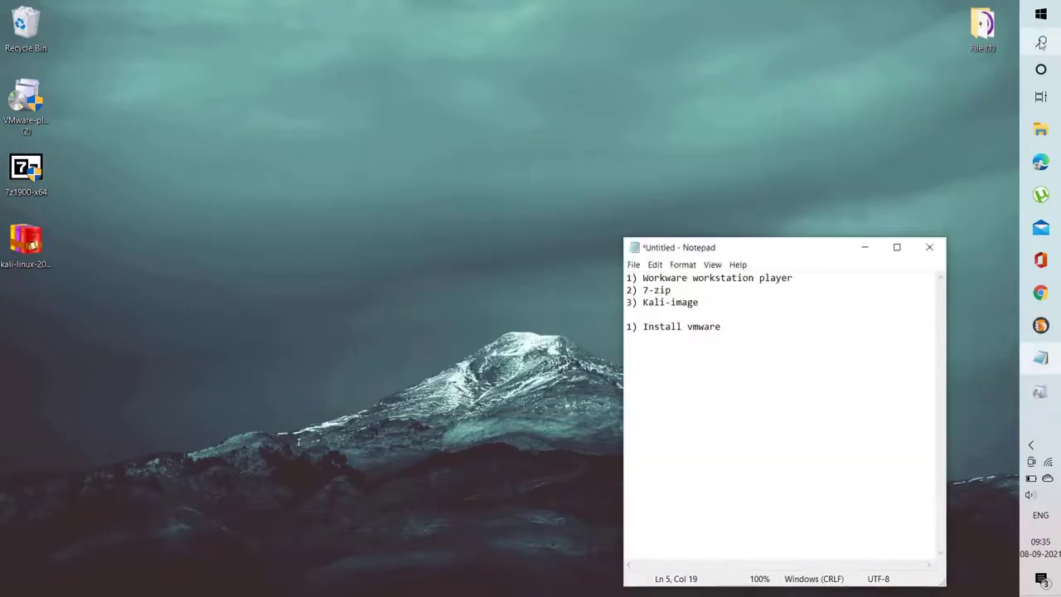
left_click(1042, 43)
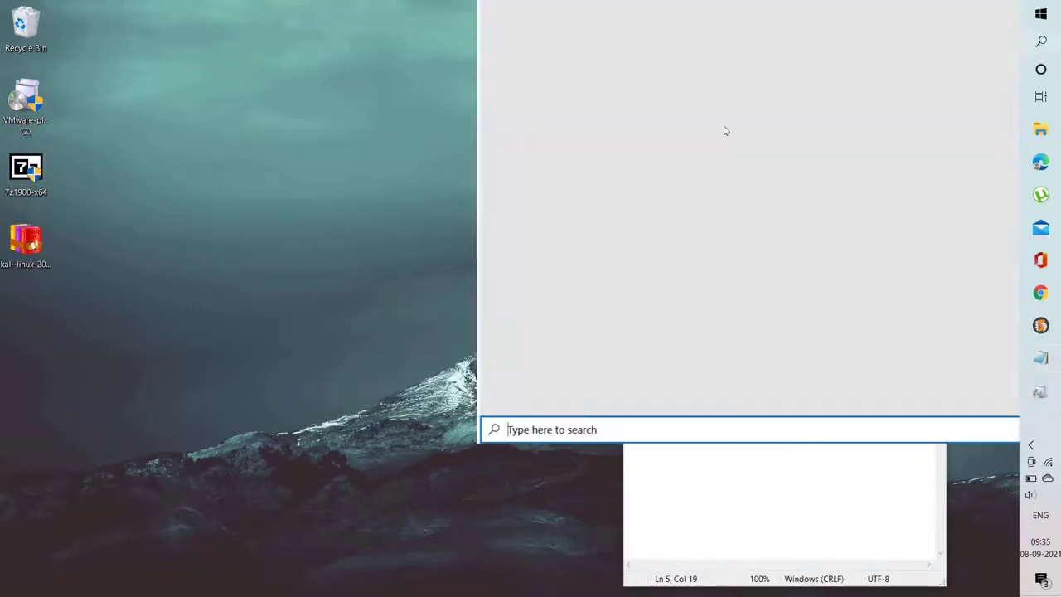
type("vm")
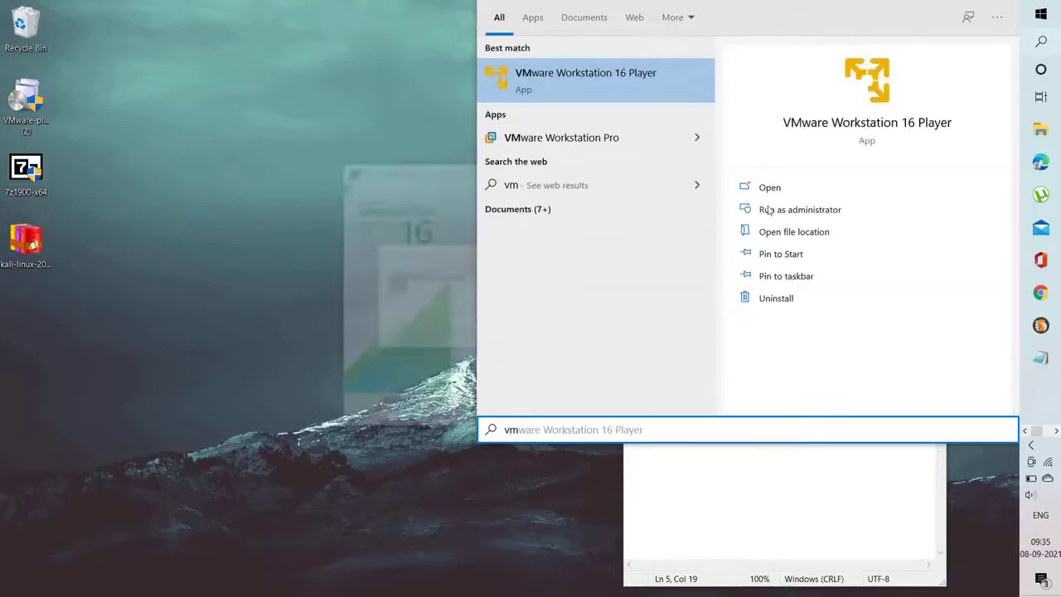
left_click(452, 183)
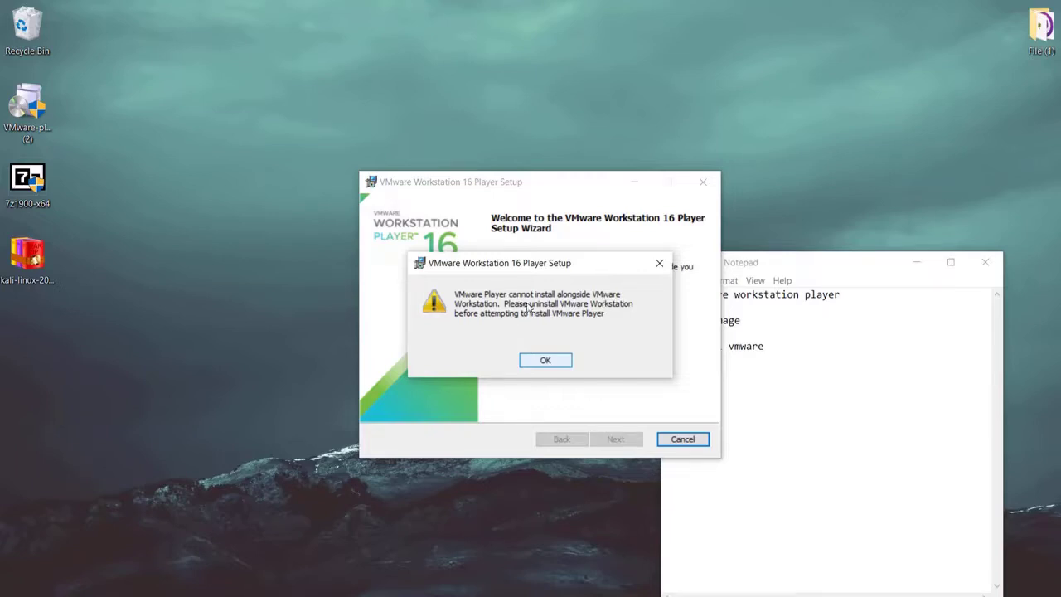
left_click(537, 357)
left_click(703, 182)
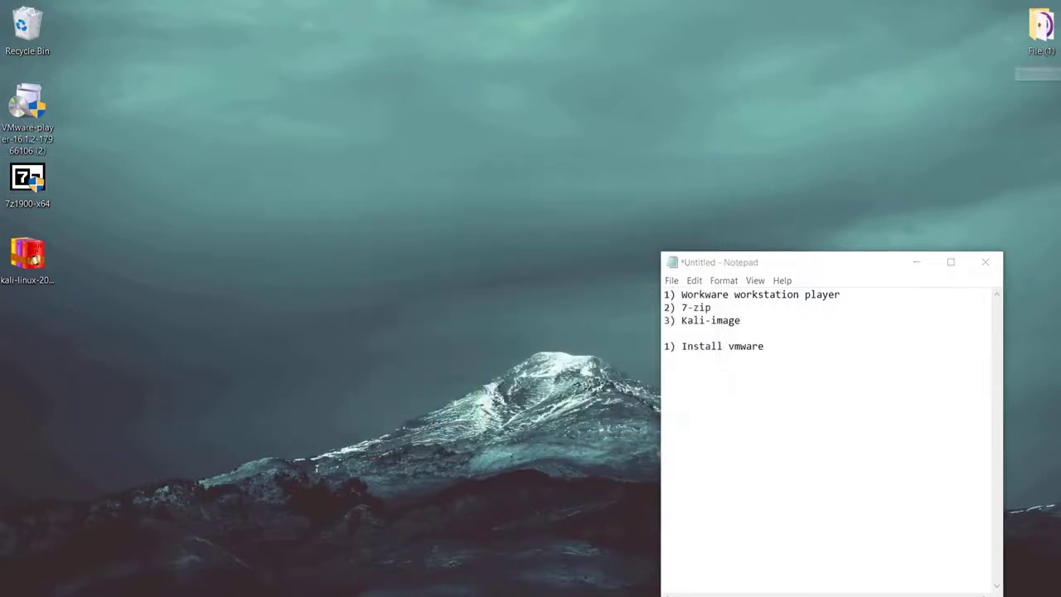
Search Windows for "vm" and view the entries for VMware Workstation Pro and VMware Workstation 16 Player
key("super+s")
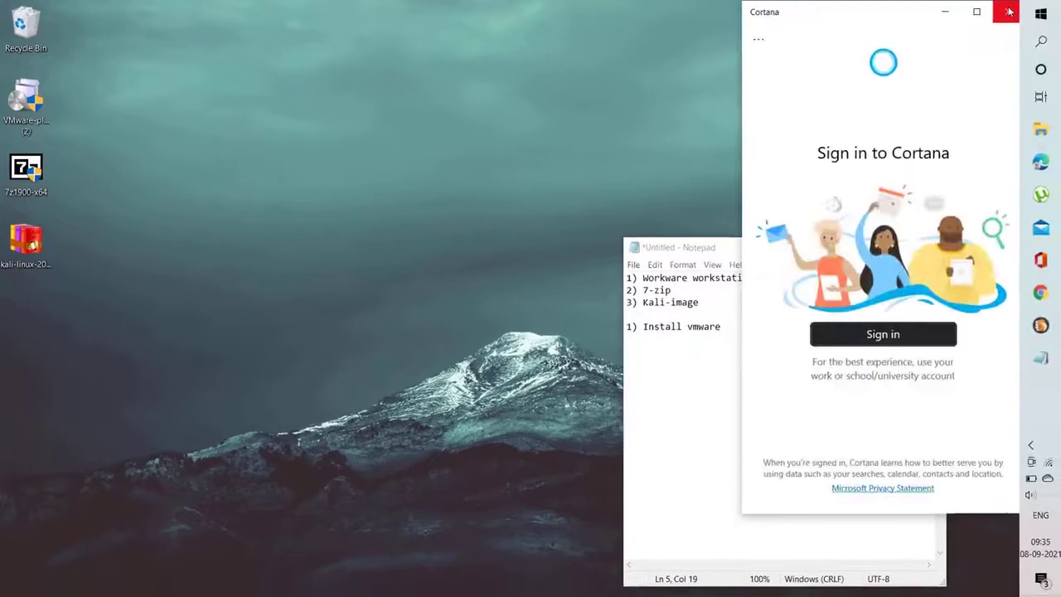
left_click(1041, 43)
left_click(1040, 44)
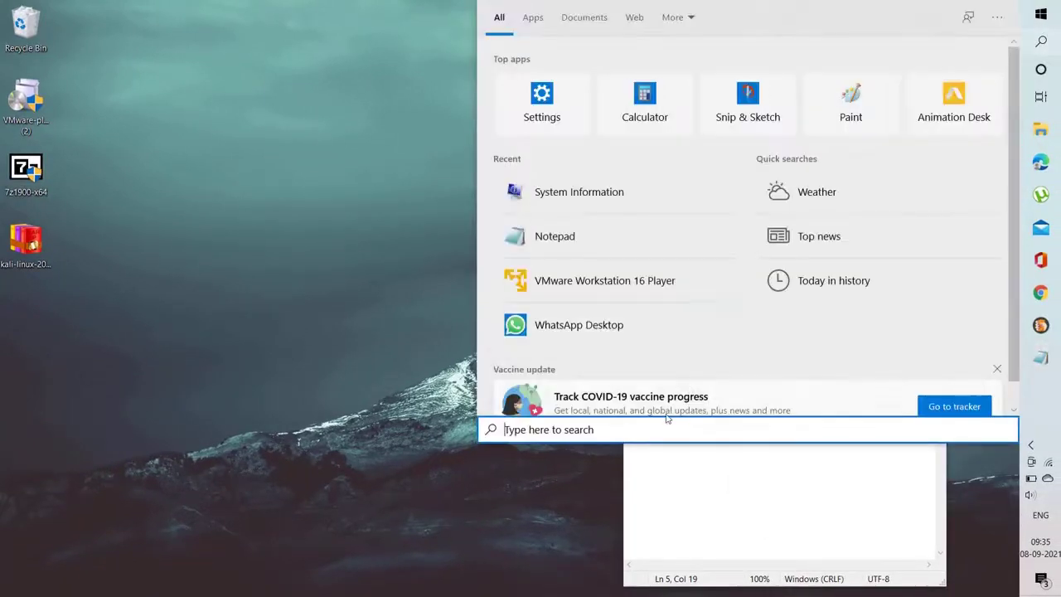
type("vm")
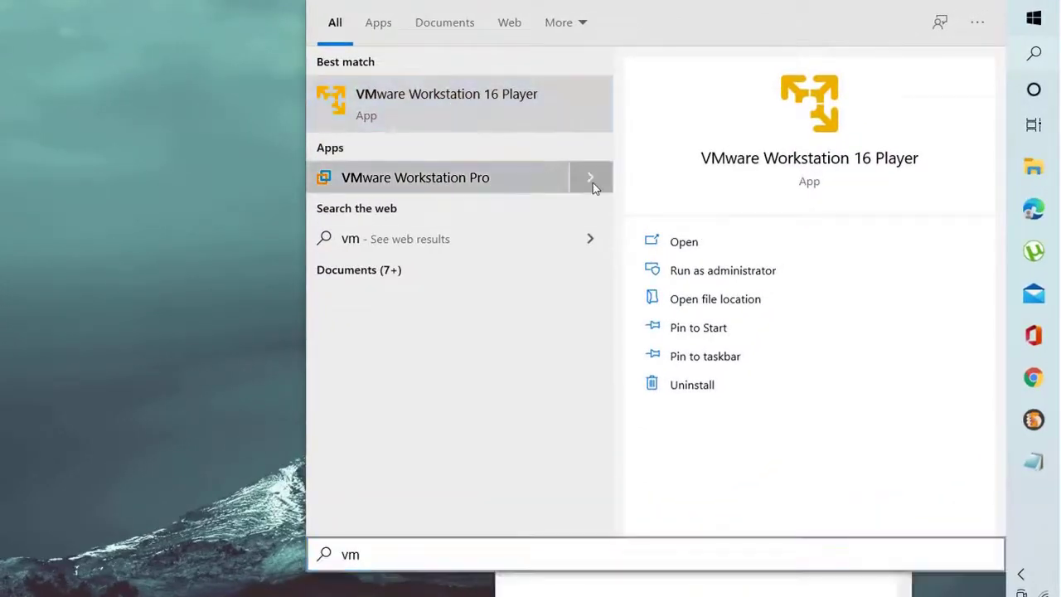
left_click(591, 179)
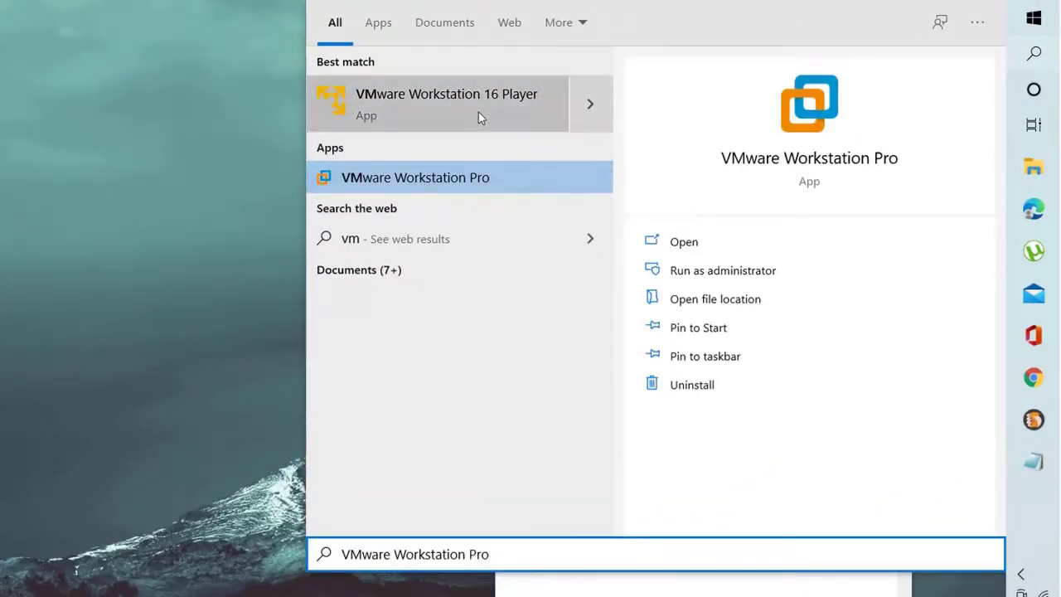
left_click(544, 99)
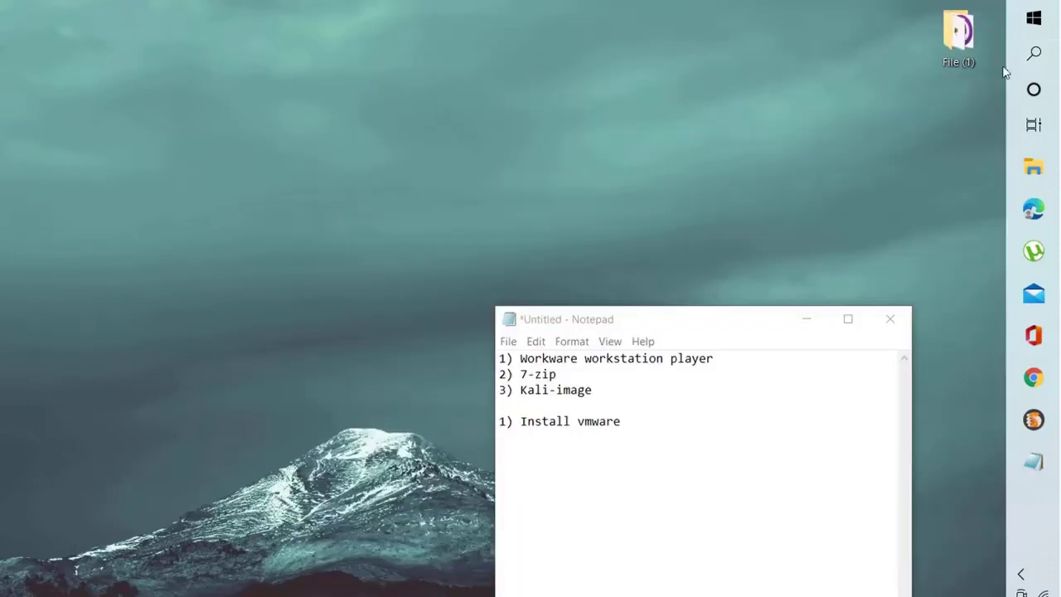
Launch VMware Workstation 16 Player through a Windows search for "vm" and move its window fully into view
left_click(1034, 53)
type("vm")
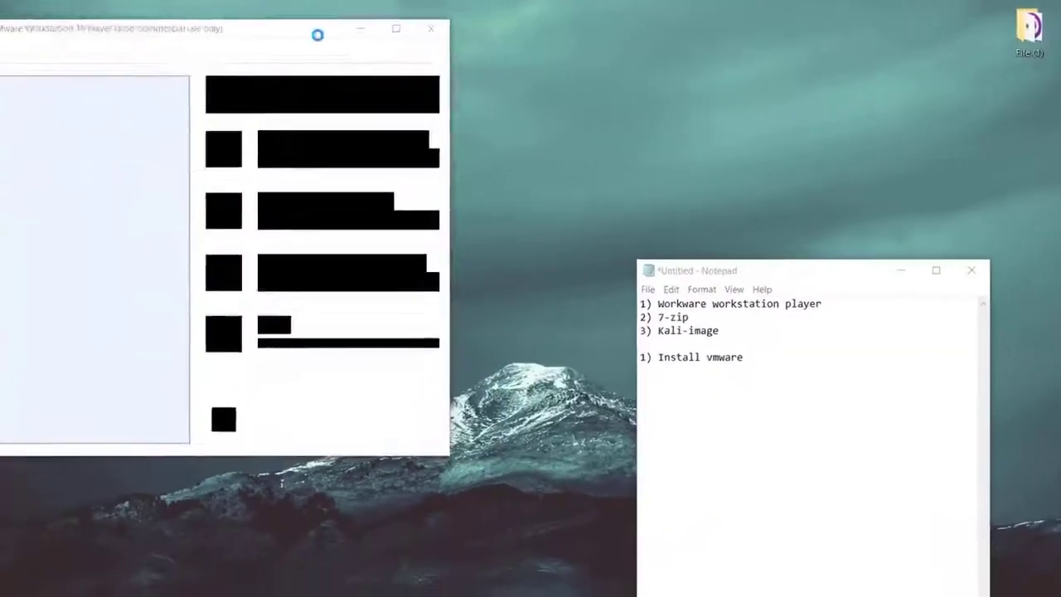
left_click_drag(296, 33, 613, 75)
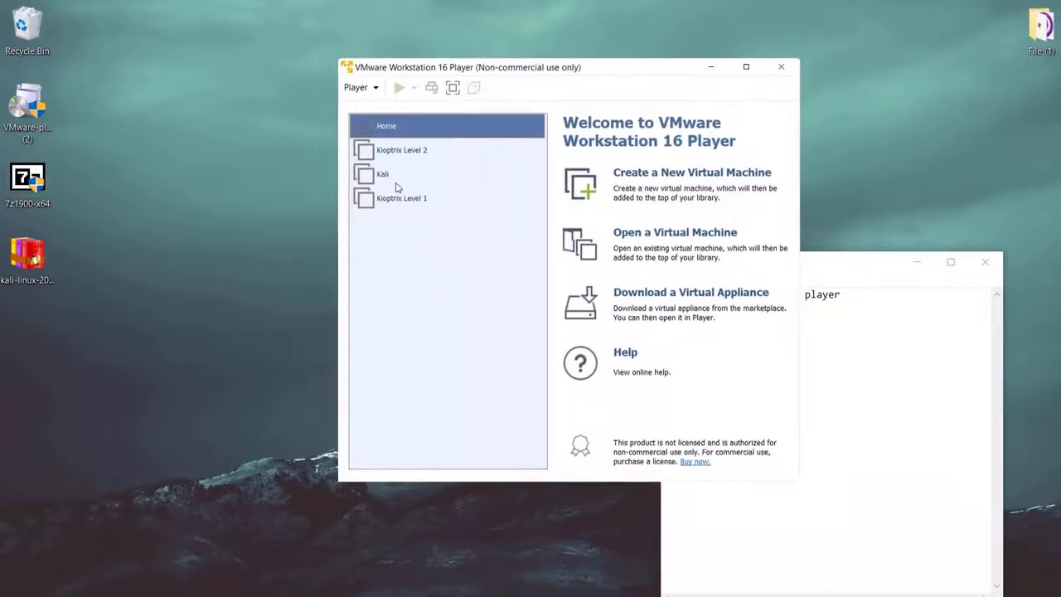
Remove the missing Kali virtual machine from the Player library and return to the Home page
left_click(396, 176)
left_click(401, 150)
left_click(403, 181)
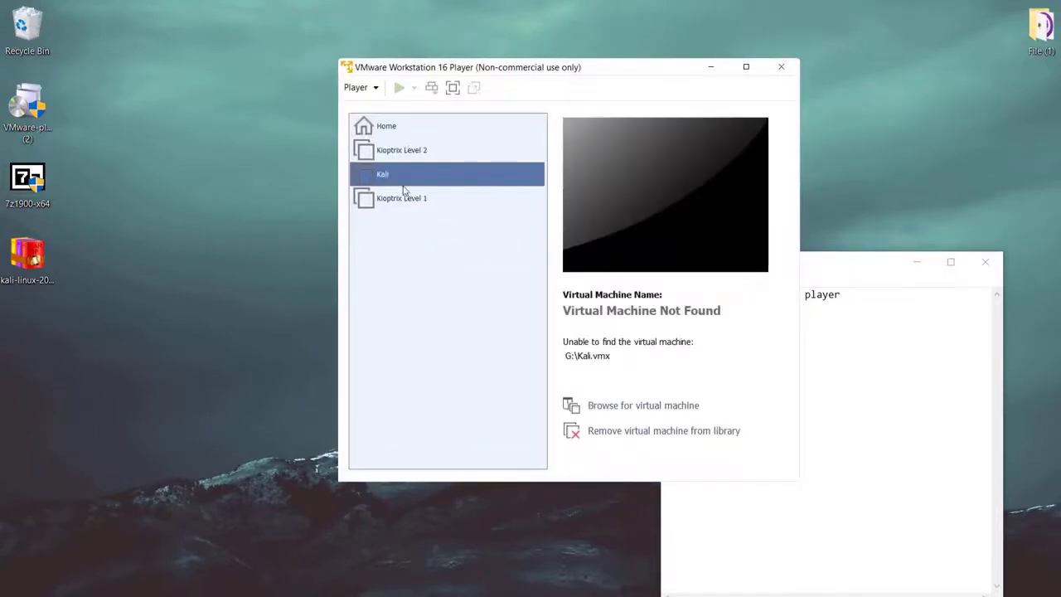
left_click(608, 430)
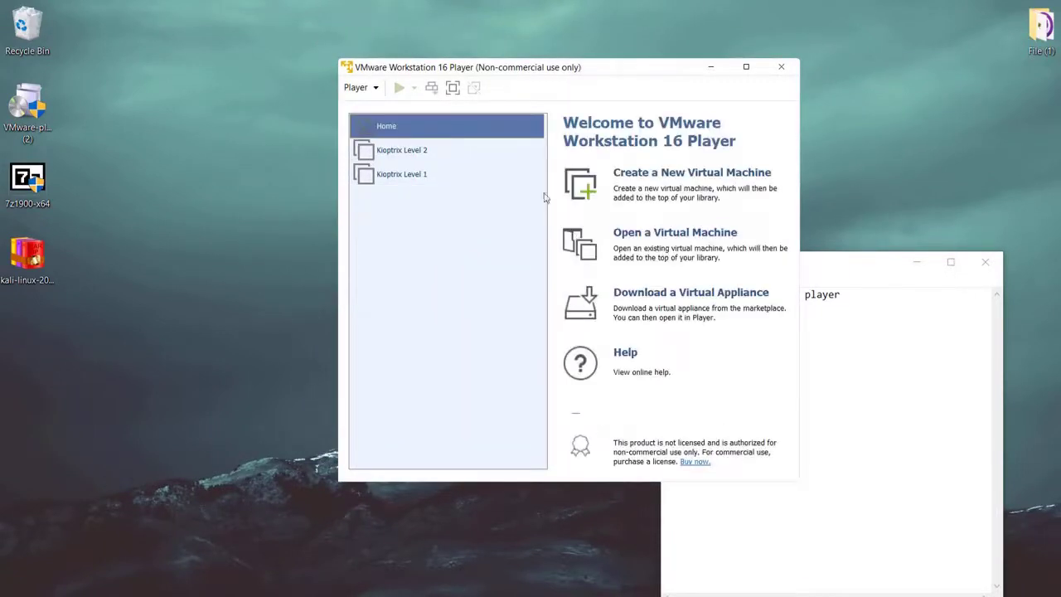
left_click(454, 157)
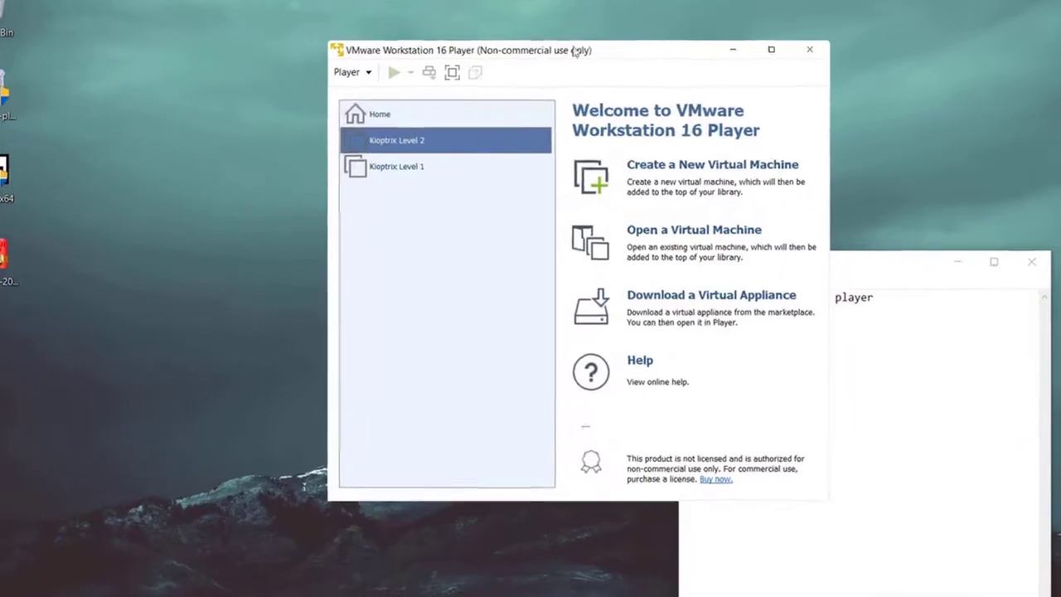
left_click(417, 115)
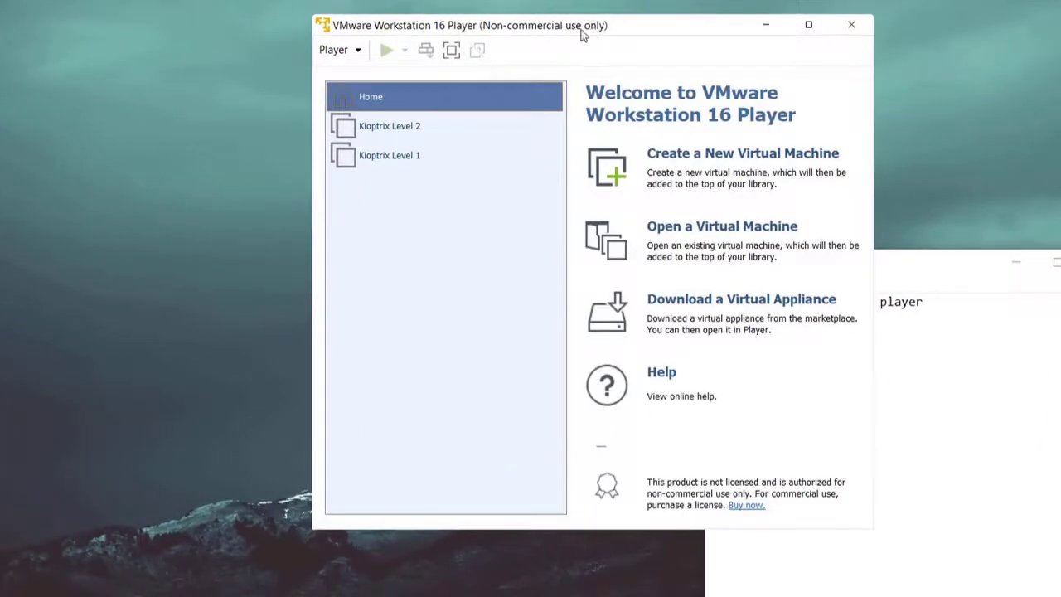
Reposition the Player window and select the kali-linux-2020.4-vmware-amd64 archive on the desktop
left_click_drag(595, 31, 510, 44)
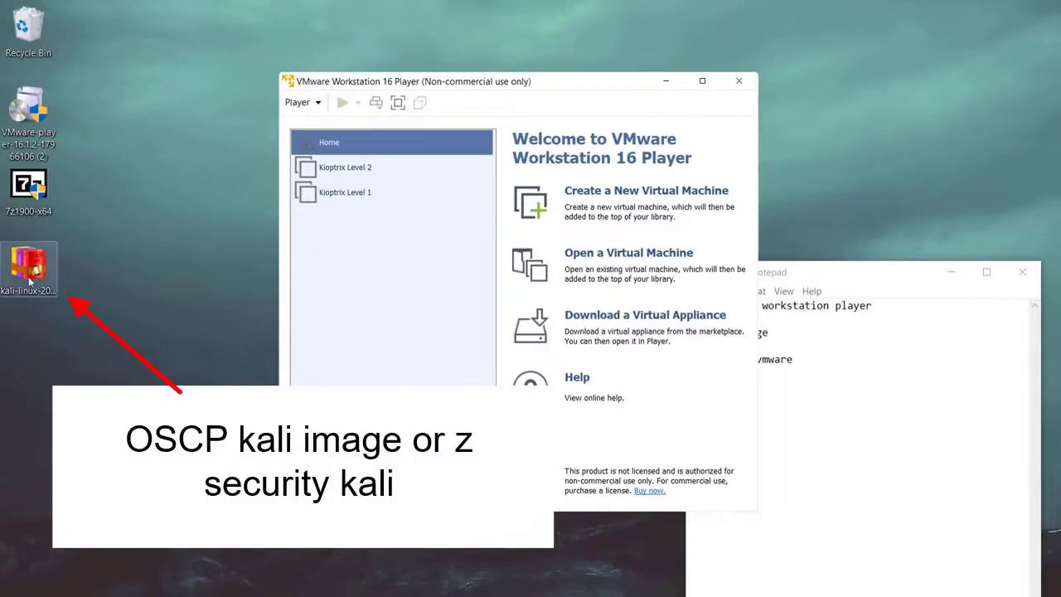
left_click(23, 290)
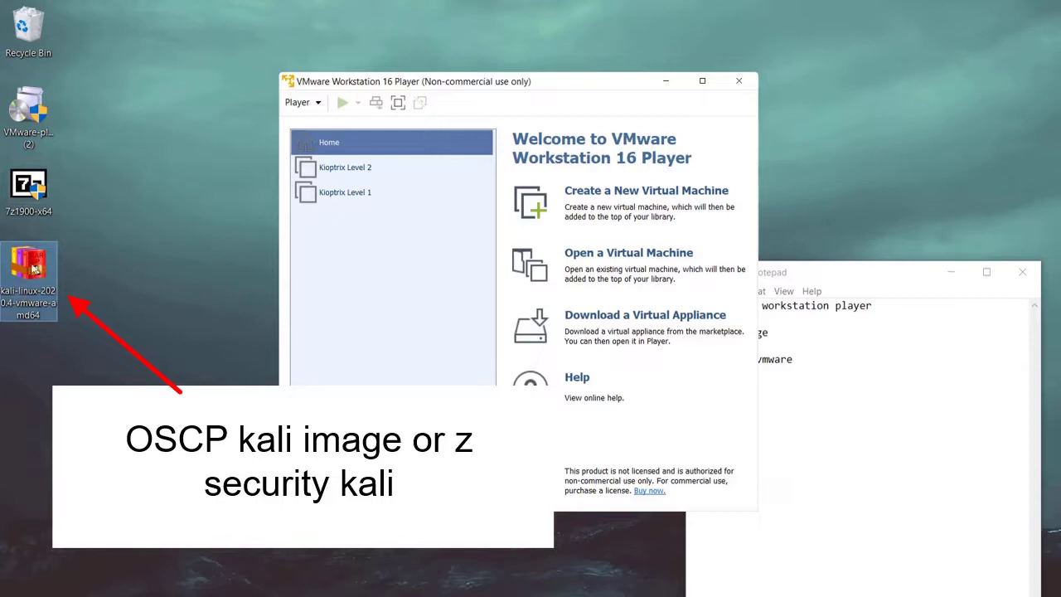
mouse_move(29, 277)
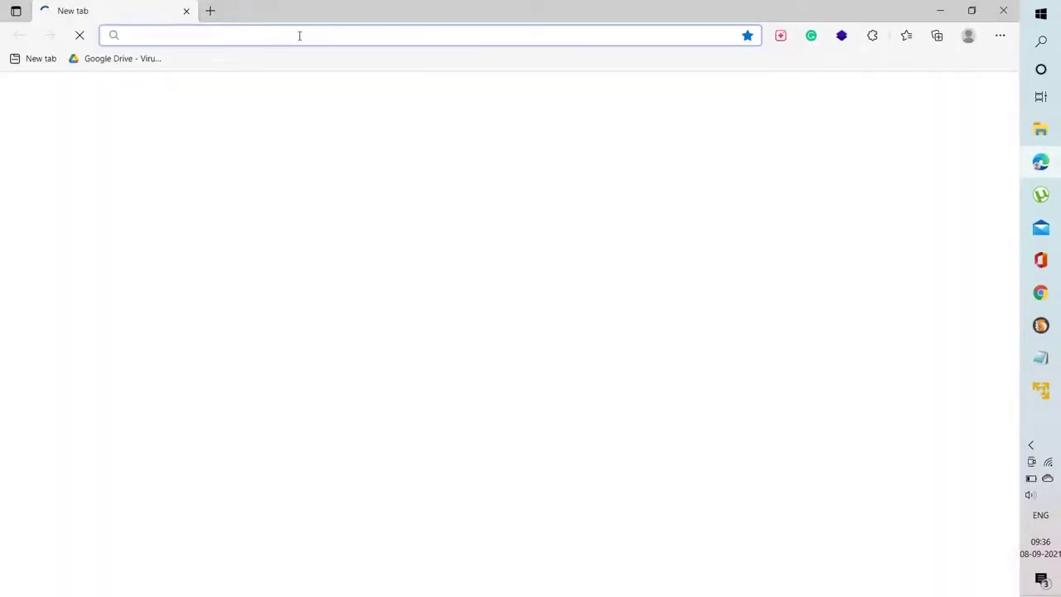
Switch to Microsoft Edge and search the web for "oscp vm image"
left_click(300, 34)
type("oscp")
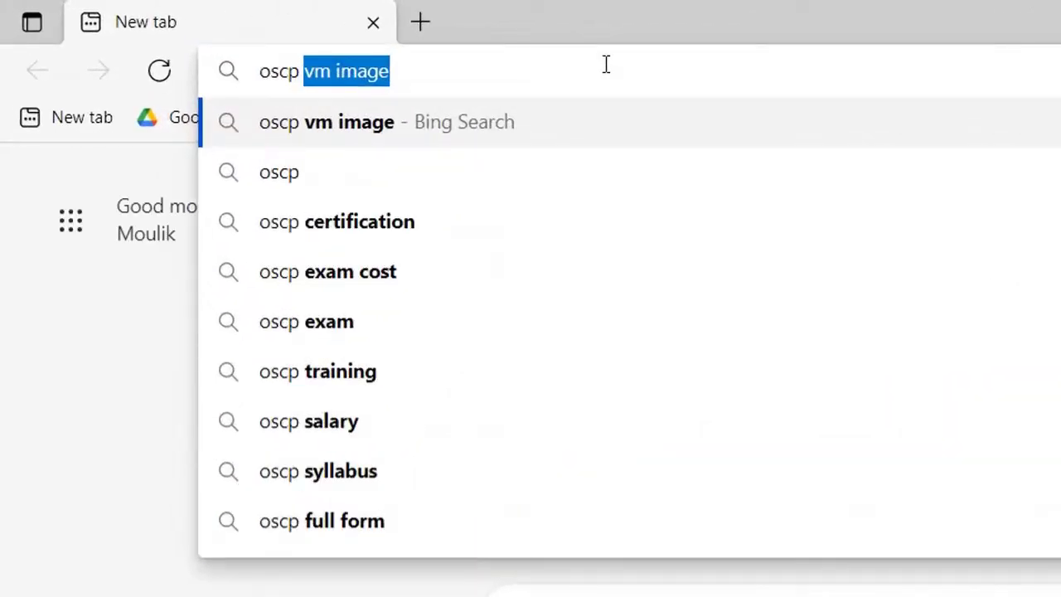
key("Return")
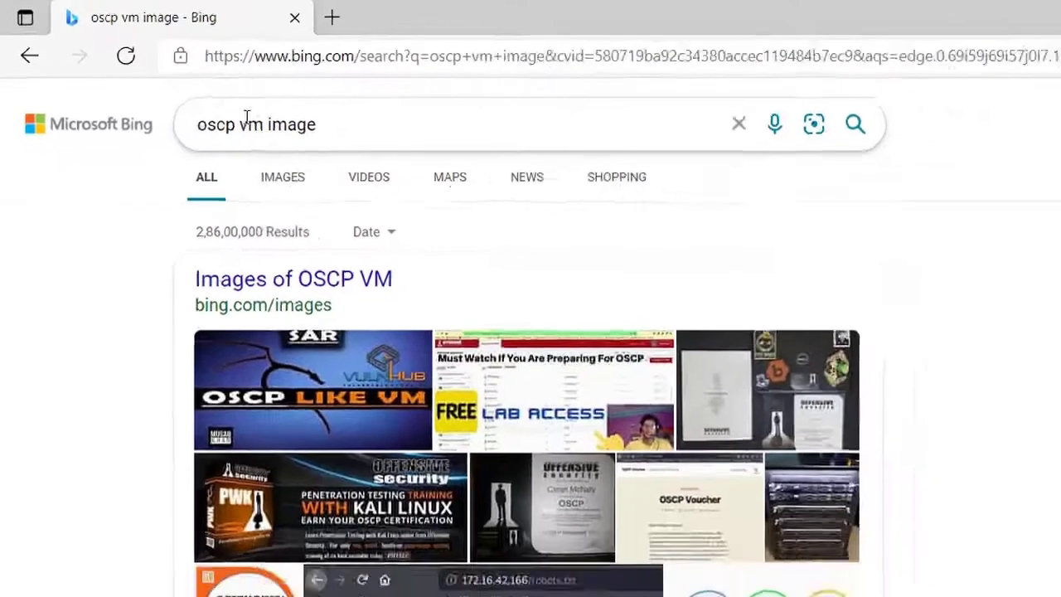
Search Bing for "zsec vm image" and refine the query to "zsecurity vm image"
double_click(270, 158)
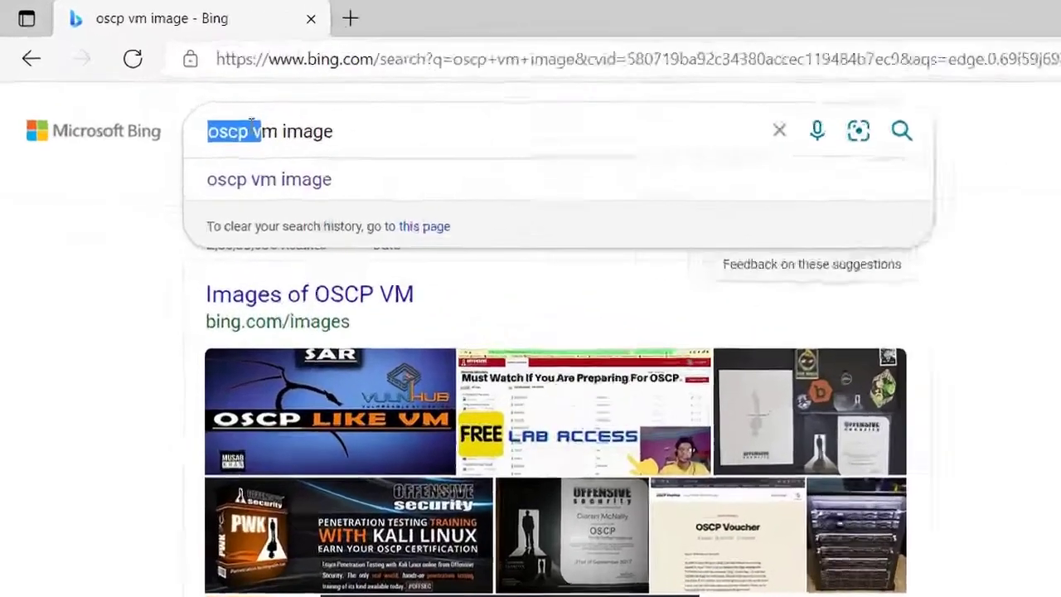
type("zsec")
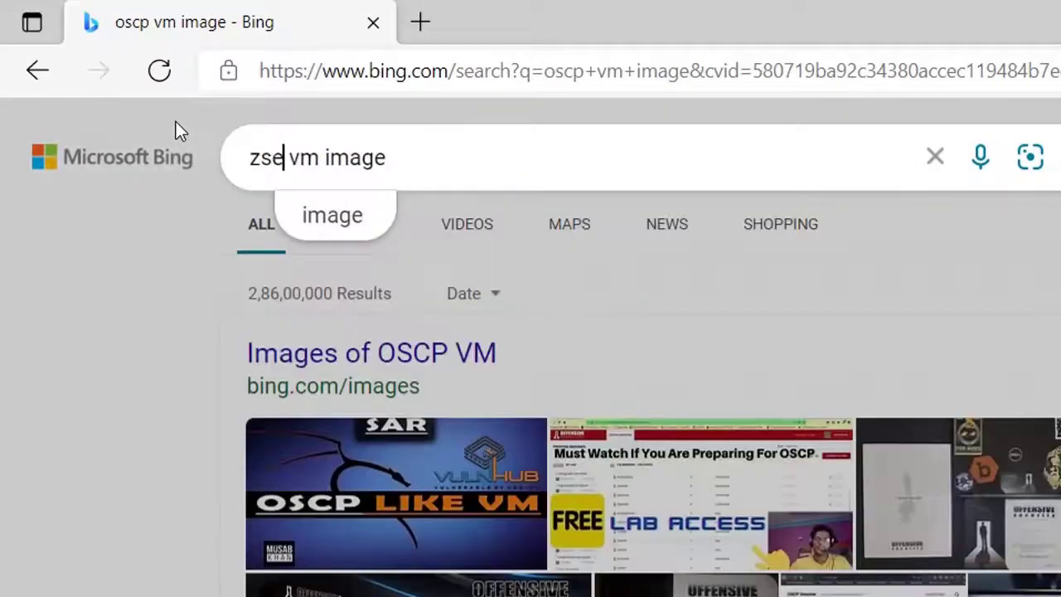
key("Return")
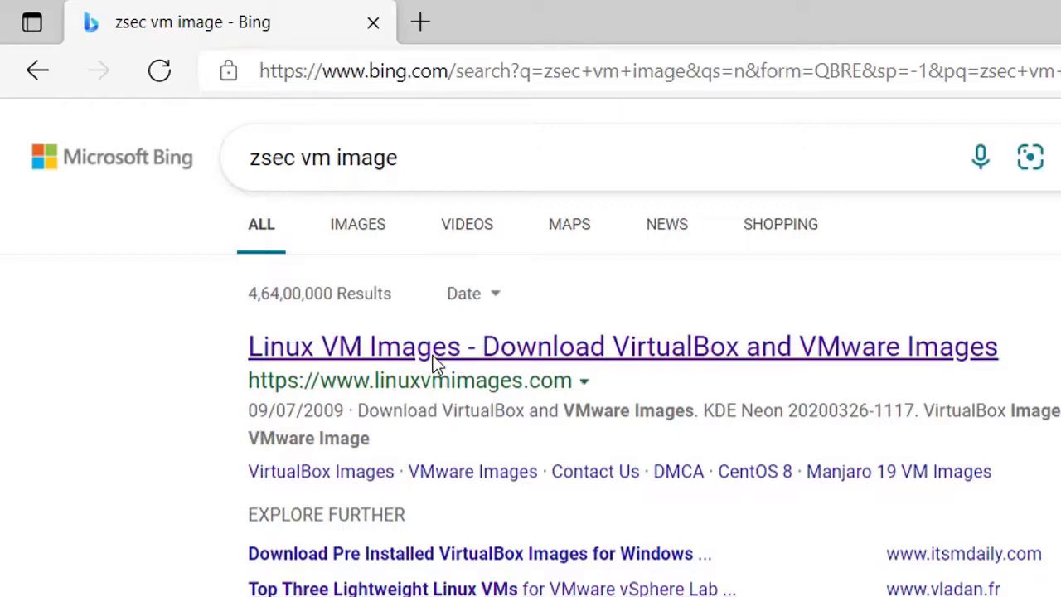
left_click(294, 146)
type("urity")
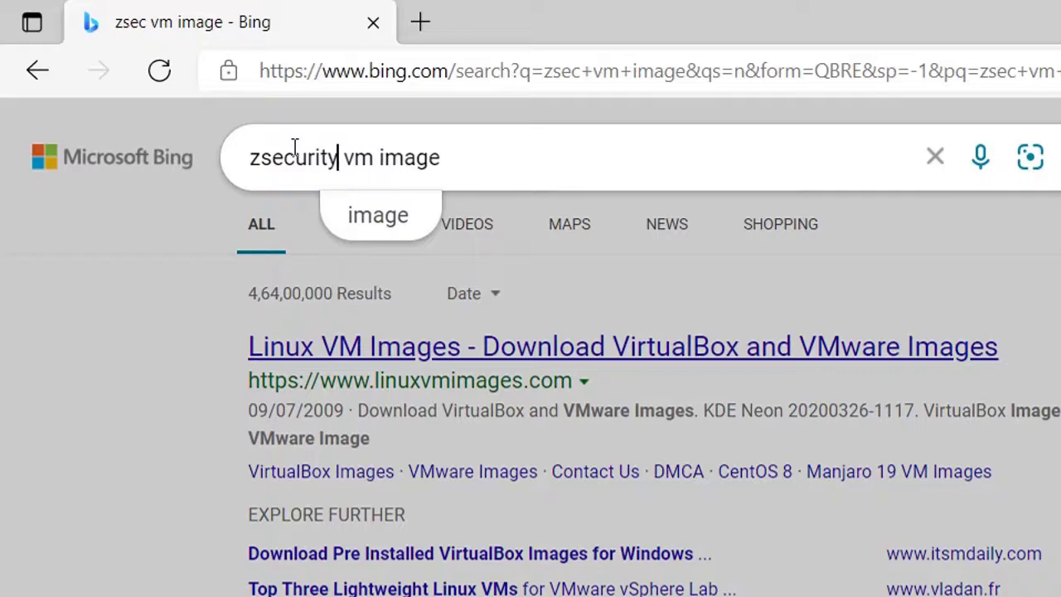
key("Return")
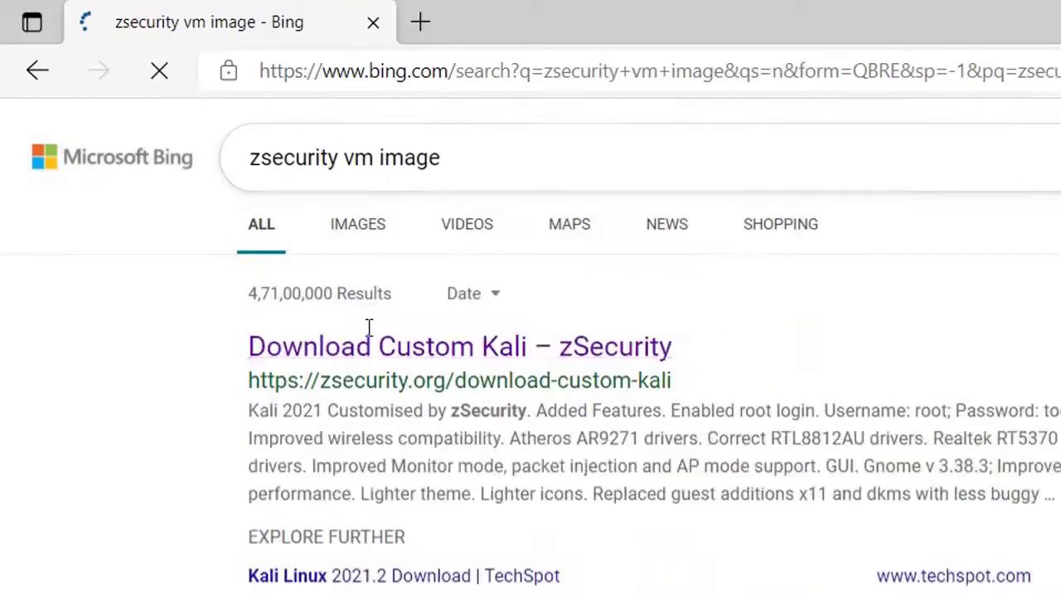
Open zSecurity's Download Custom Kali page in a new tab and examine the Kali 2021 64-bit, Kali 2020 32-bit and iso downloads
left_click(379, 348)
left_click(344, 33)
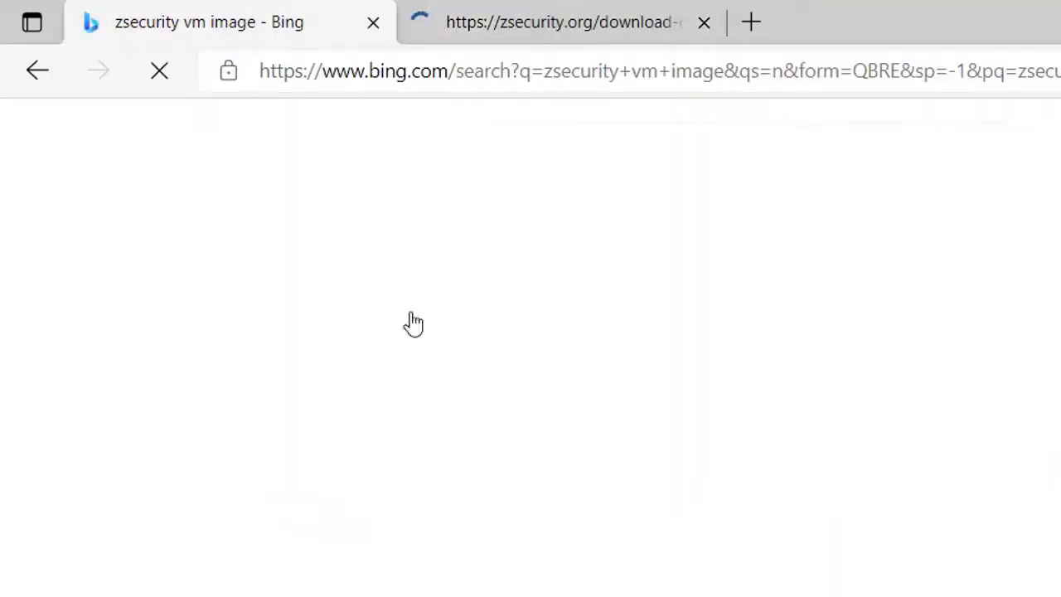
left_click(490, 10)
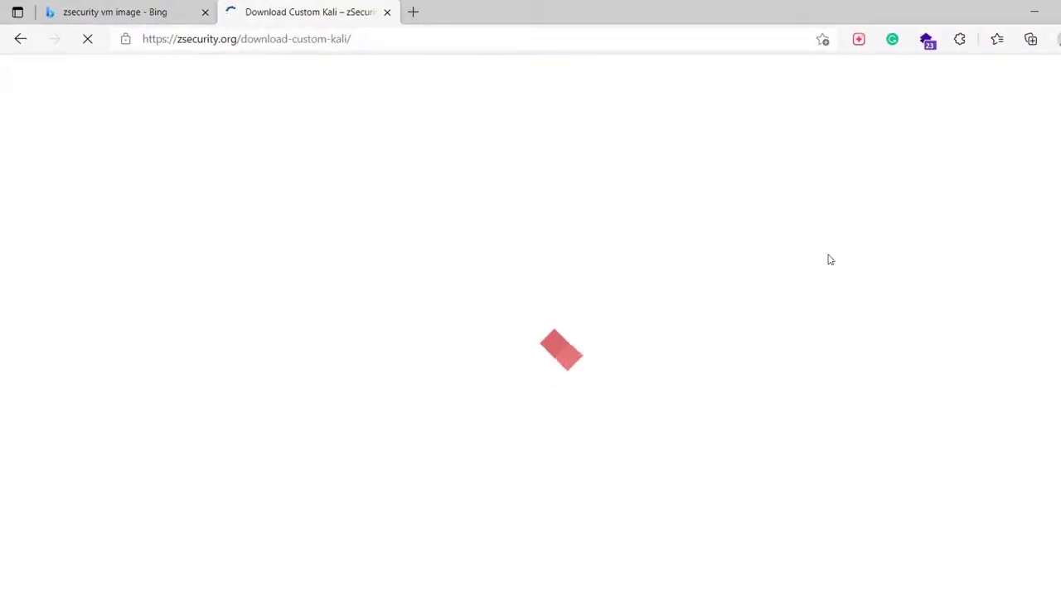
scroll(770, 306, "down", 5)
scroll(777, 288, "down", 2)
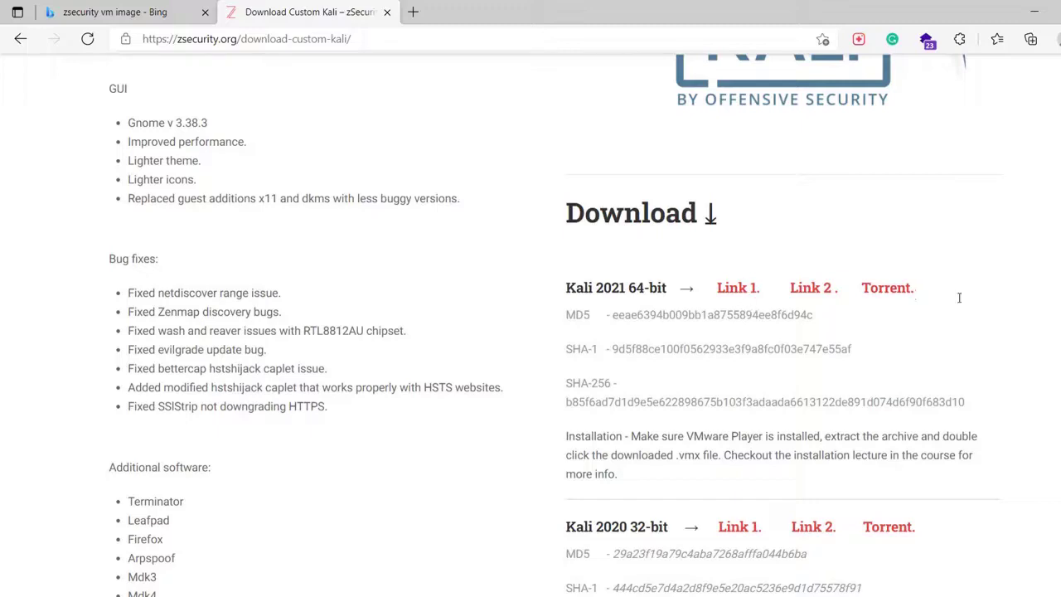
scroll(863, 304, "down", 4)
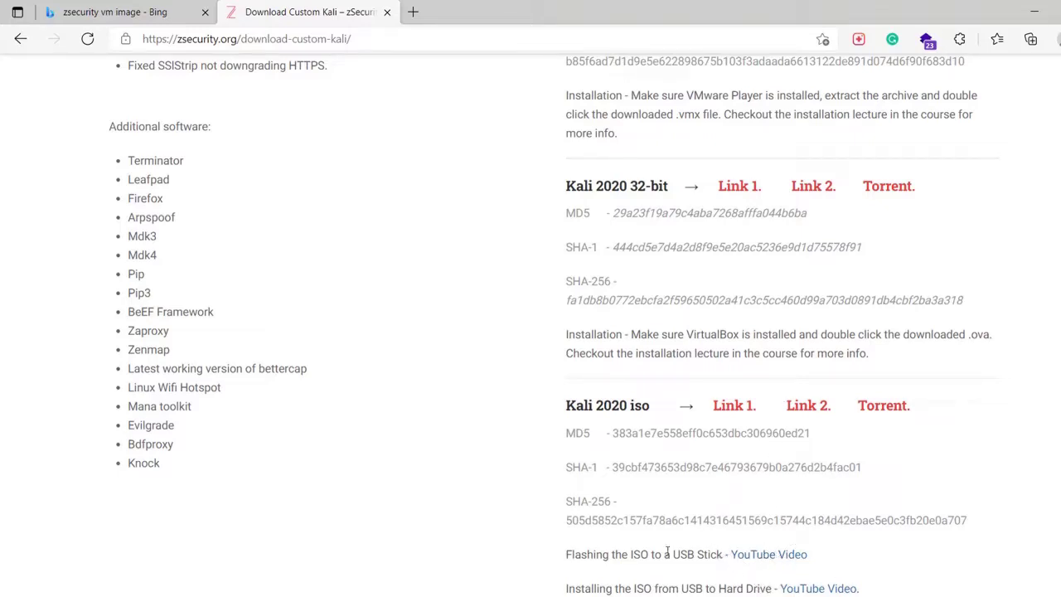
scroll(649, 205, "up", 4)
Close both browser tabs and move the VMware Player window farther away from the desktop icons
left_click(386, 12)
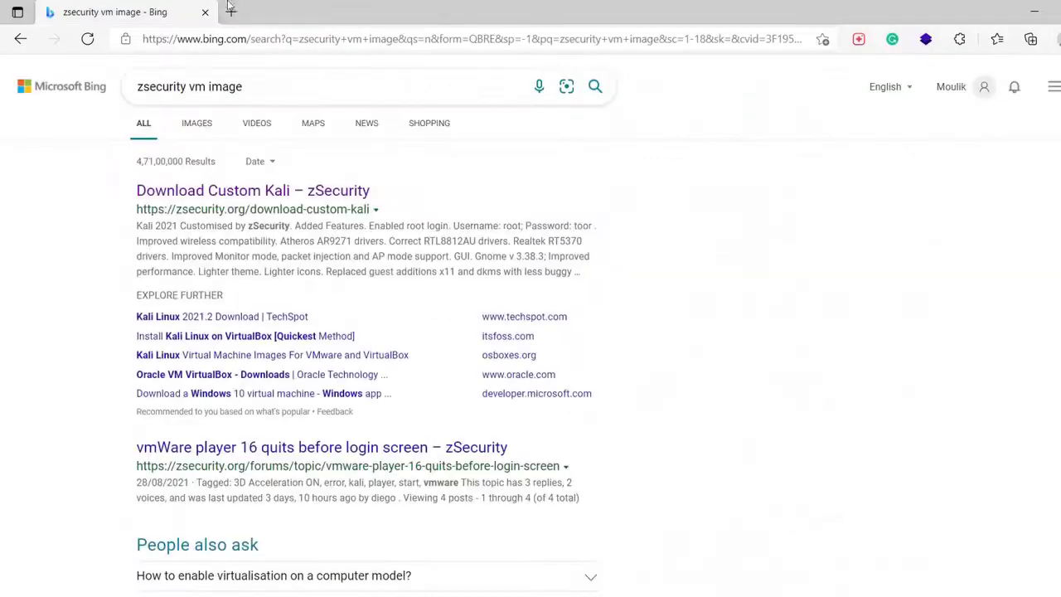
left_click(205, 11)
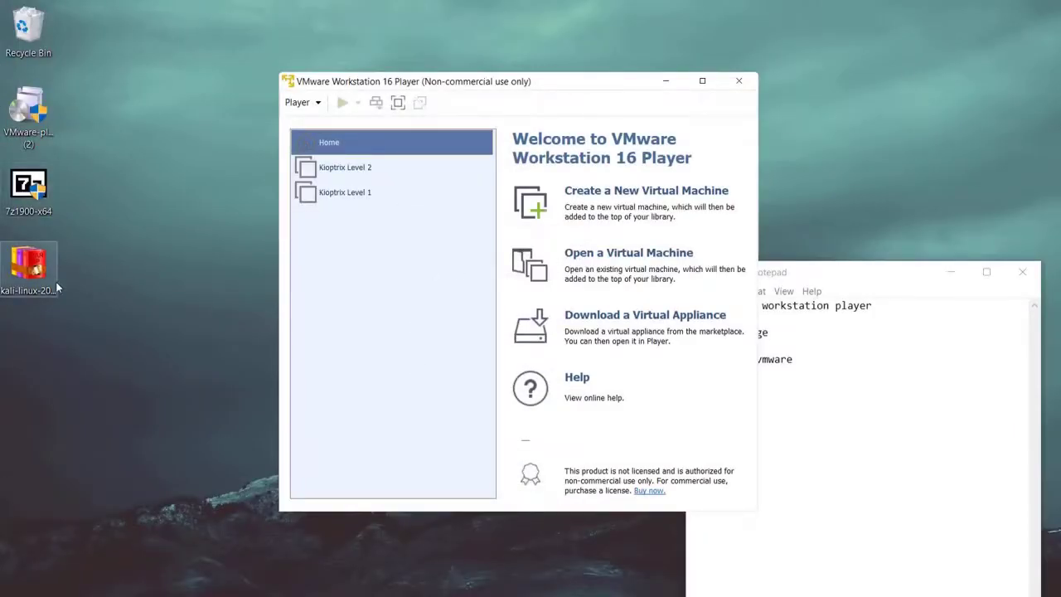
left_click_drag(547, 86, 709, 77)
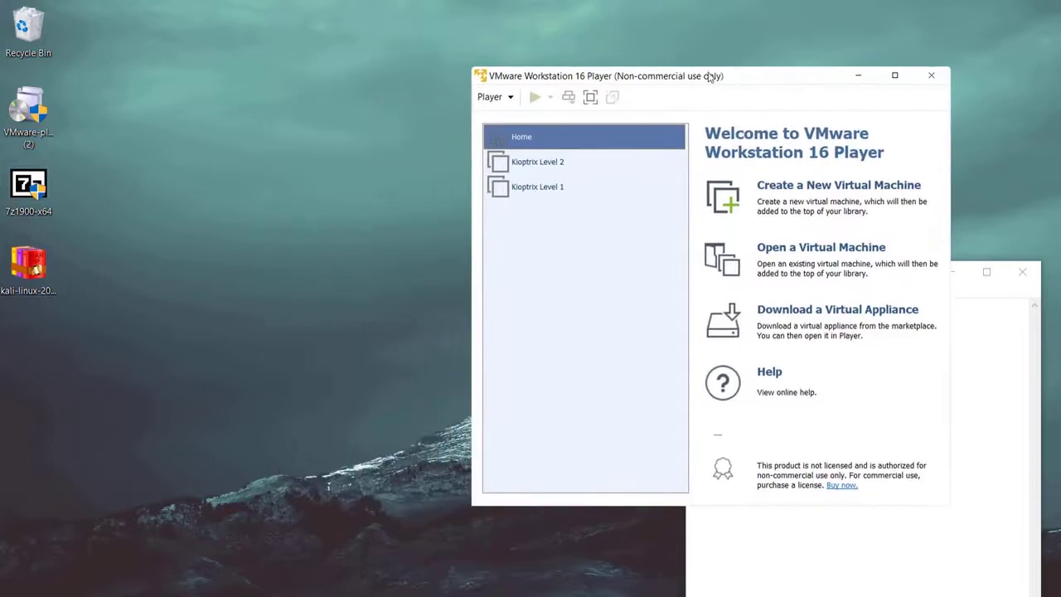
Minimize VMware Player, extract the kali-linux-2020.4-vmware-amd64 archive into its own desktop folder with BreeZip, and close the leftover windows
left_click(860, 77)
left_click_drag(838, 274, 821, 107)
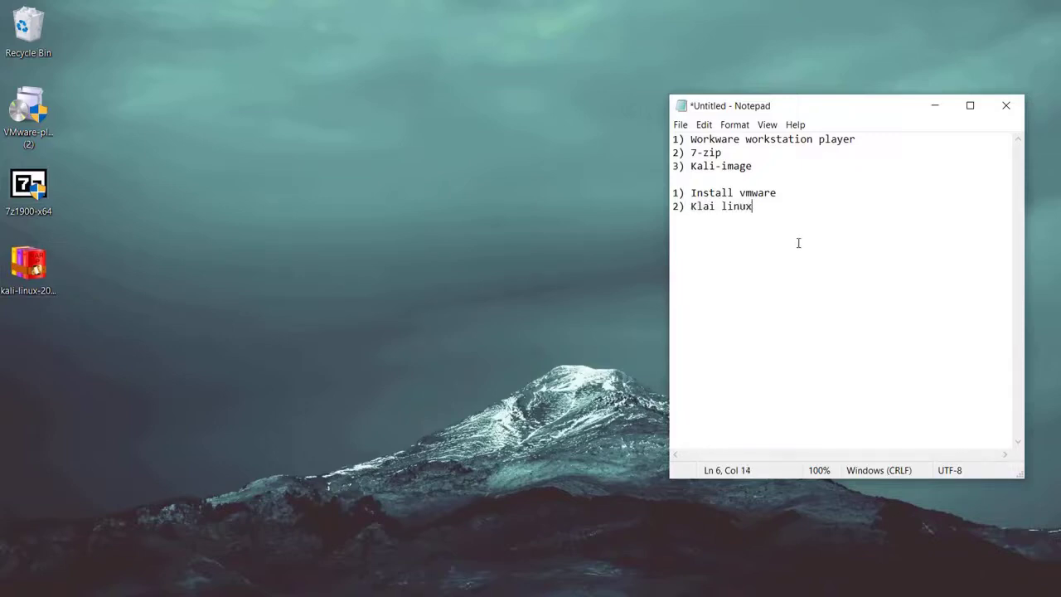
left_click(17, 276)
double_click(18, 276)
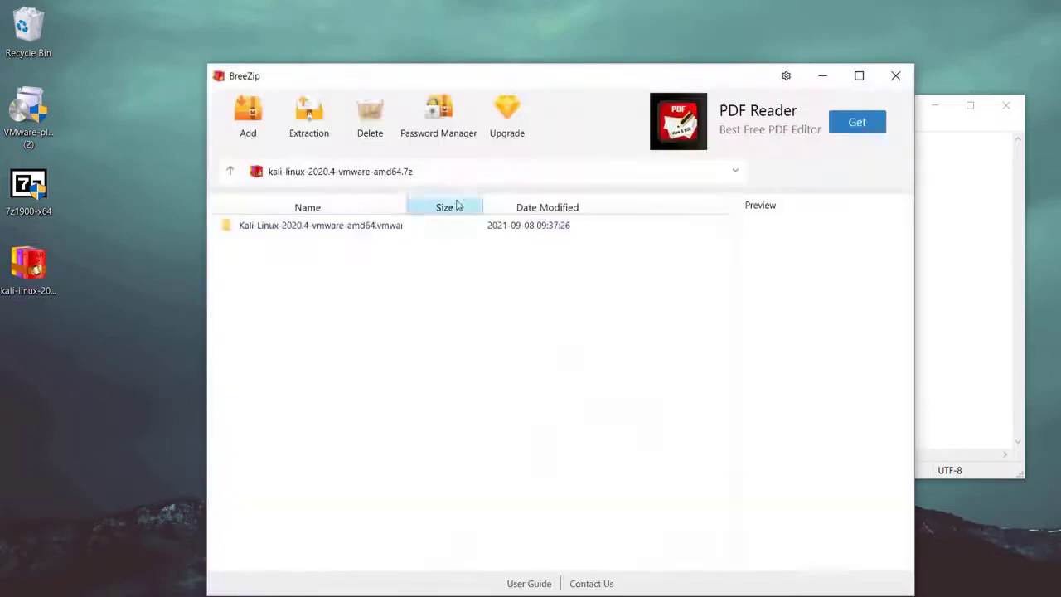
left_click(279, 226)
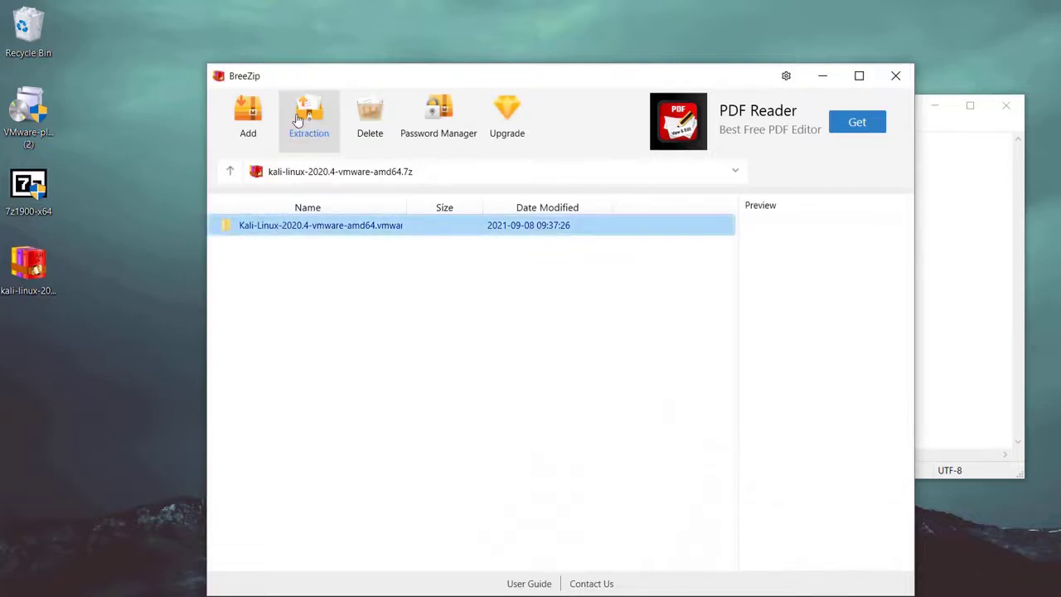
left_click(300, 120)
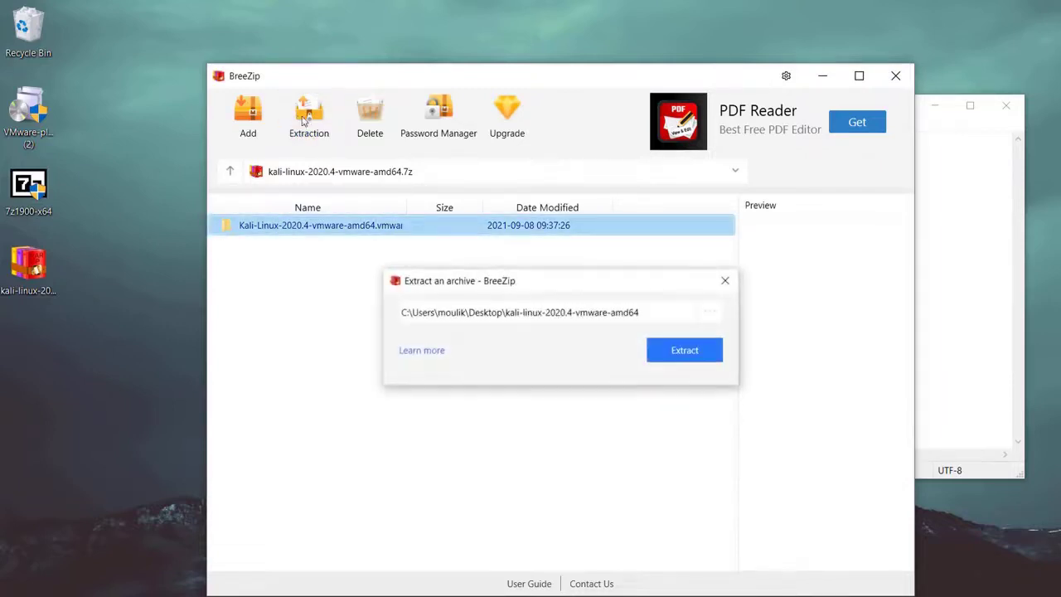
left_click(689, 355)
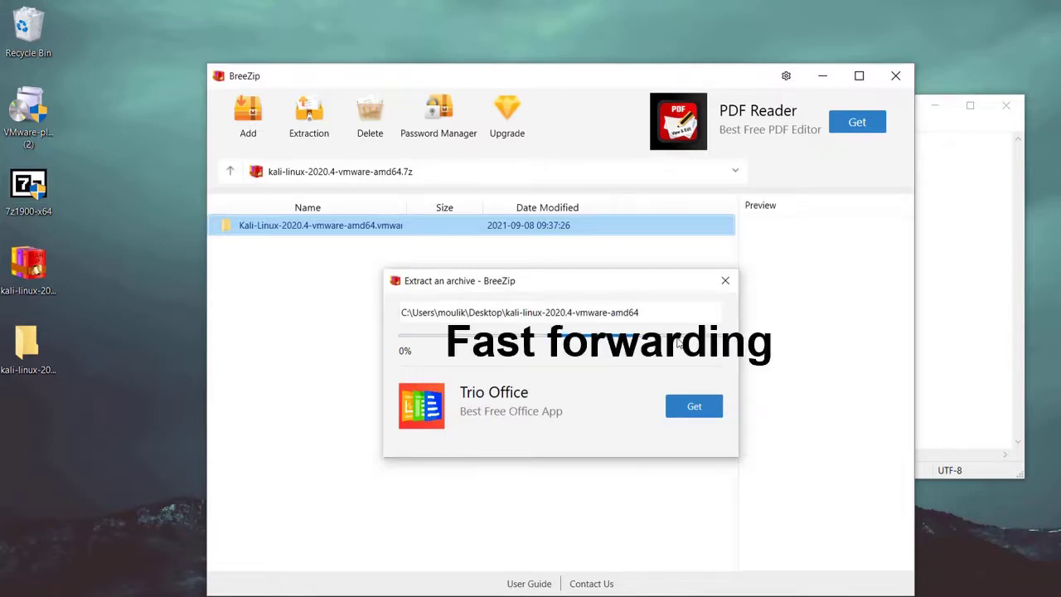
left_click(234, 445)
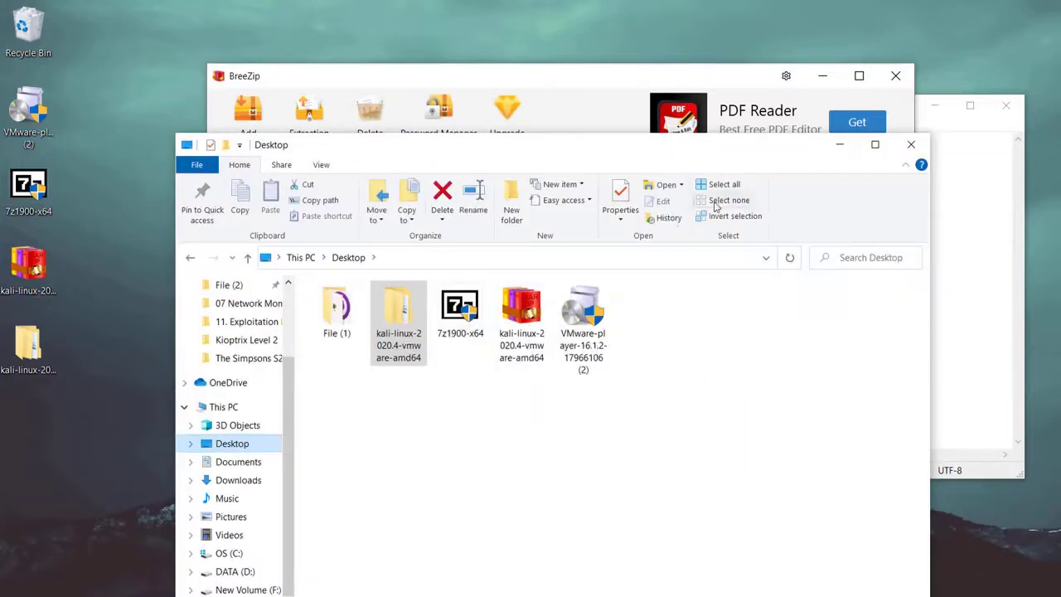
left_click(913, 152)
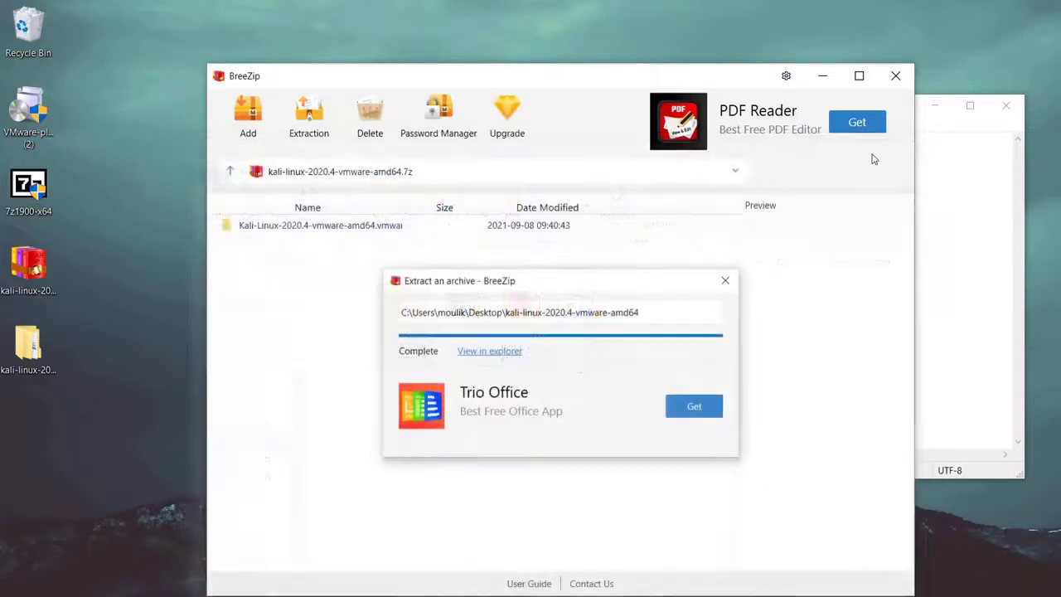
left_click(893, 77)
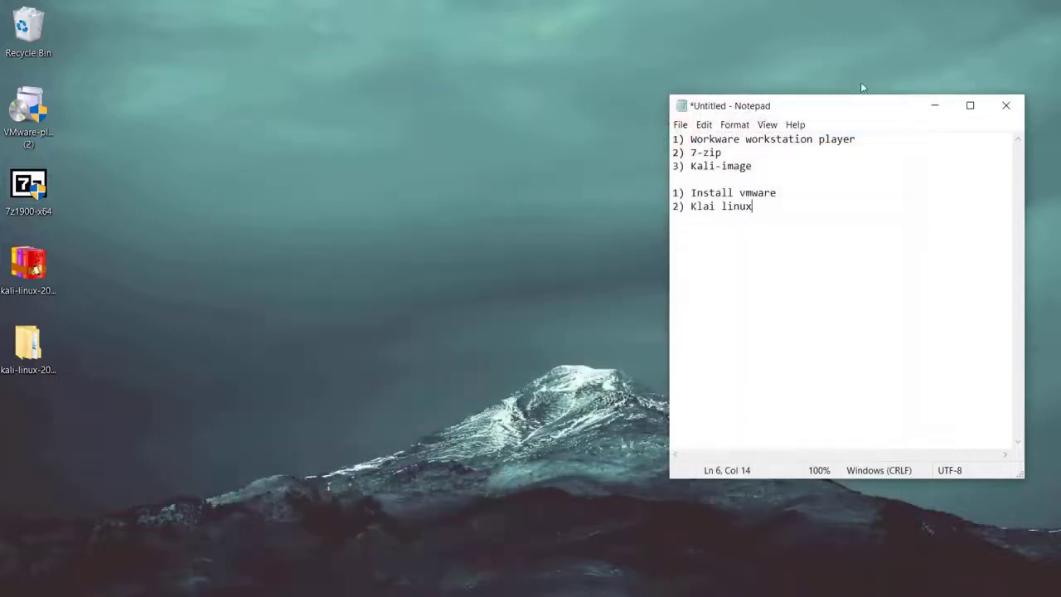
Open the extracted kali-linux-2020.4-vmware-amd64 folder, examine the virtual machine files in its .vmwarevm subfolder, and close it
double_click(28, 343)
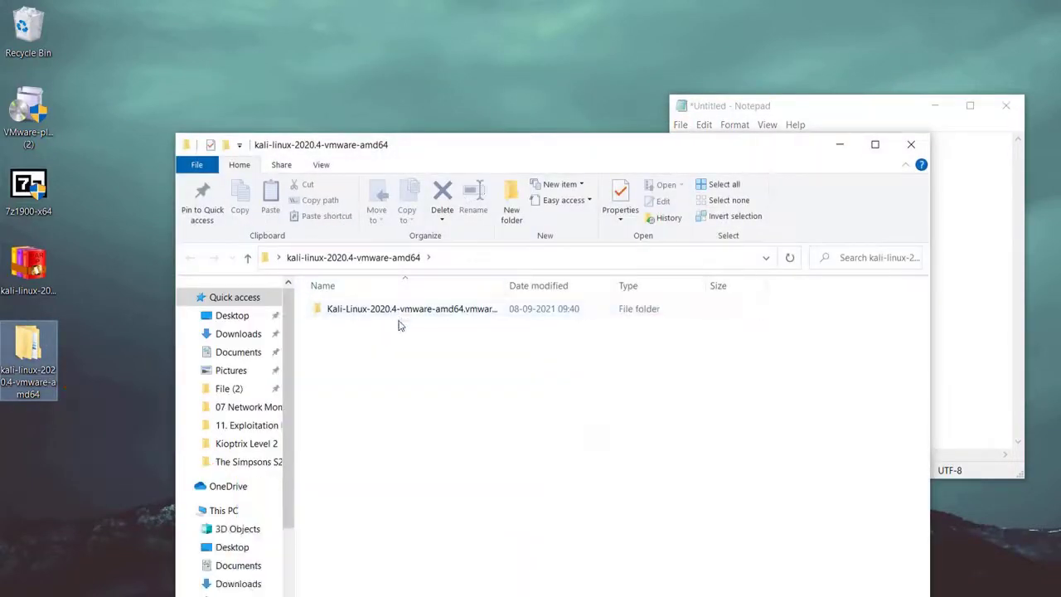
double_click(398, 309)
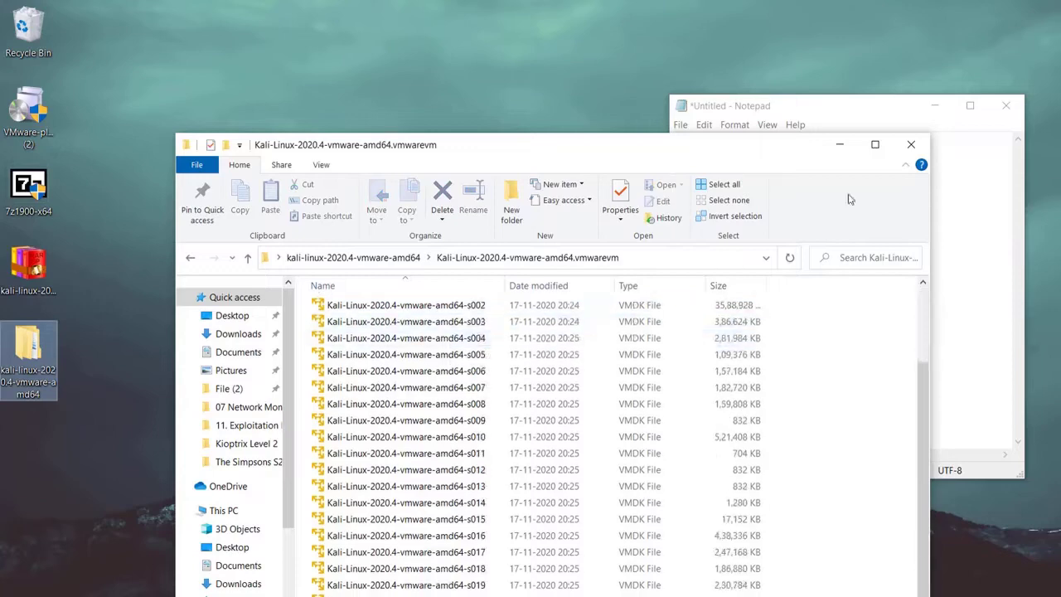
left_click(911, 145)
left_click(133, 229)
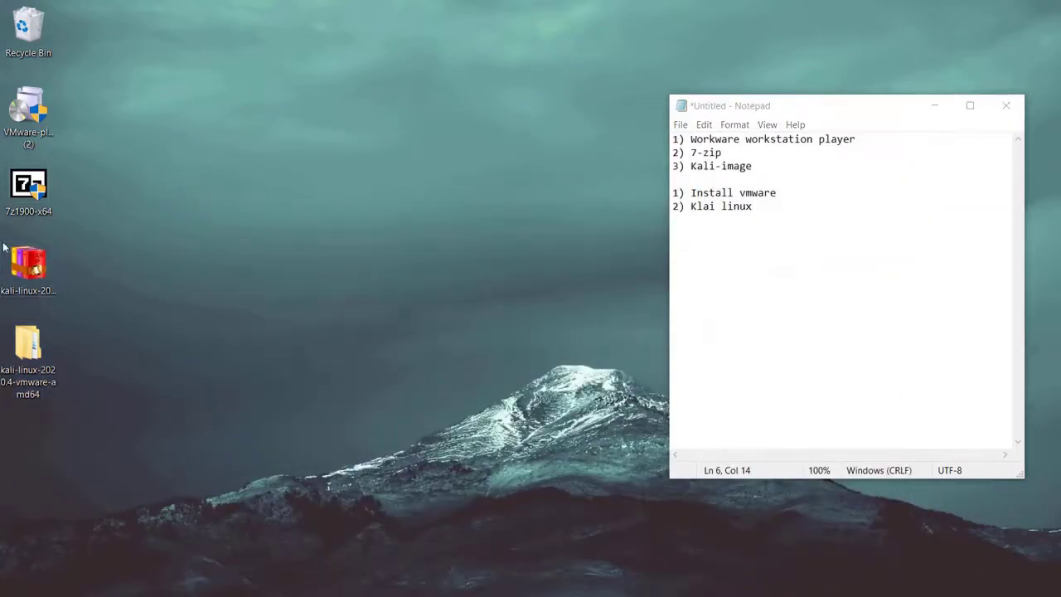
left_click(29, 266)
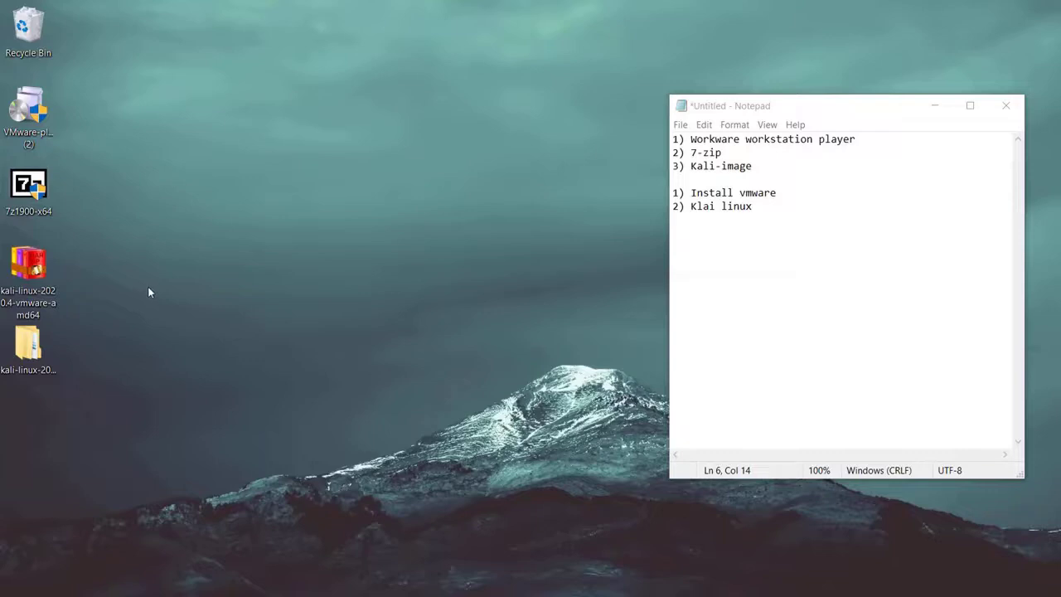
Run the 7z1900-x64 installer and install 7-Zip 19.00 (x64) in C:\Program Files\7-Zip\
left_click(22, 205)
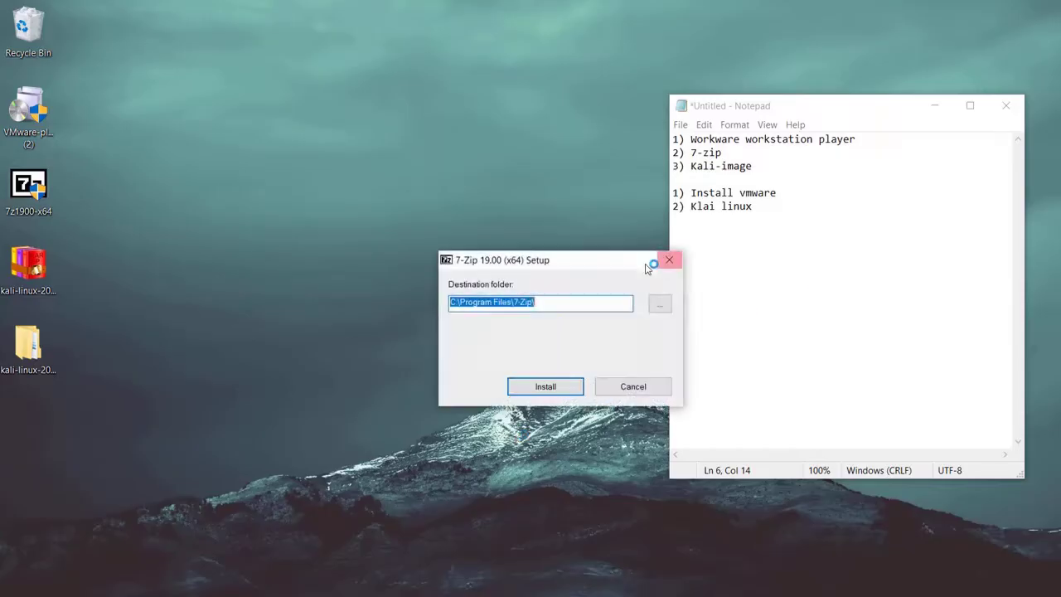
left_click(546, 386)
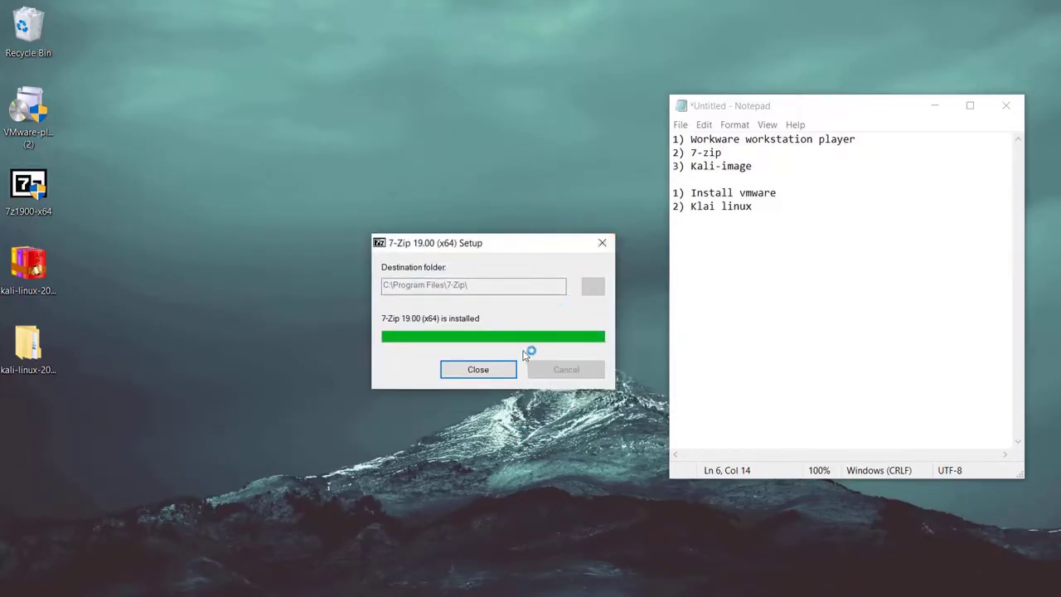
left_click(466, 369)
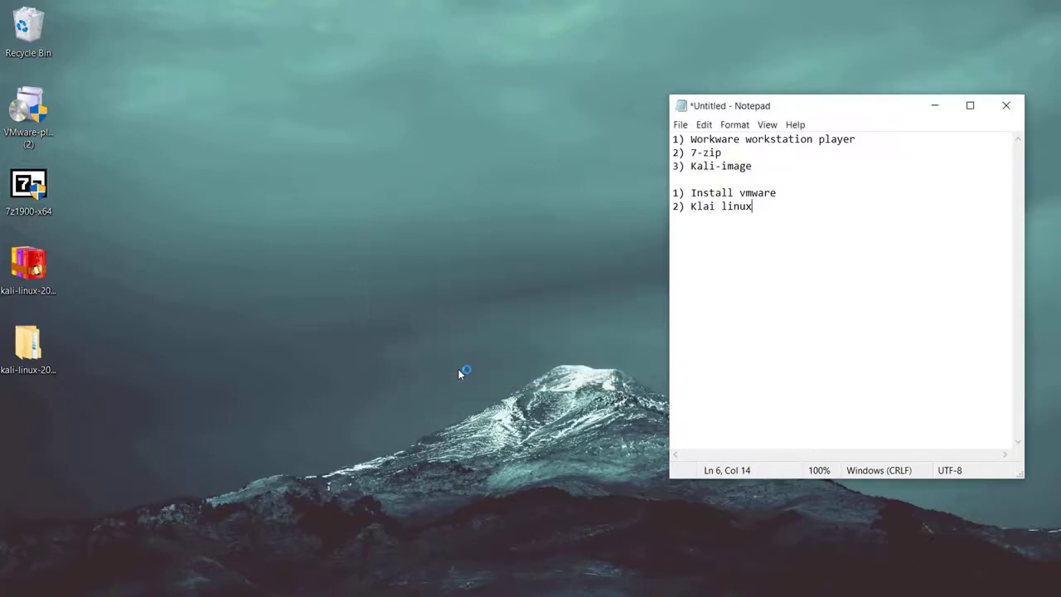
Search Windows for "7zip", open 7-Zip File Manager, and try the Add command at its root level
key("super+s")
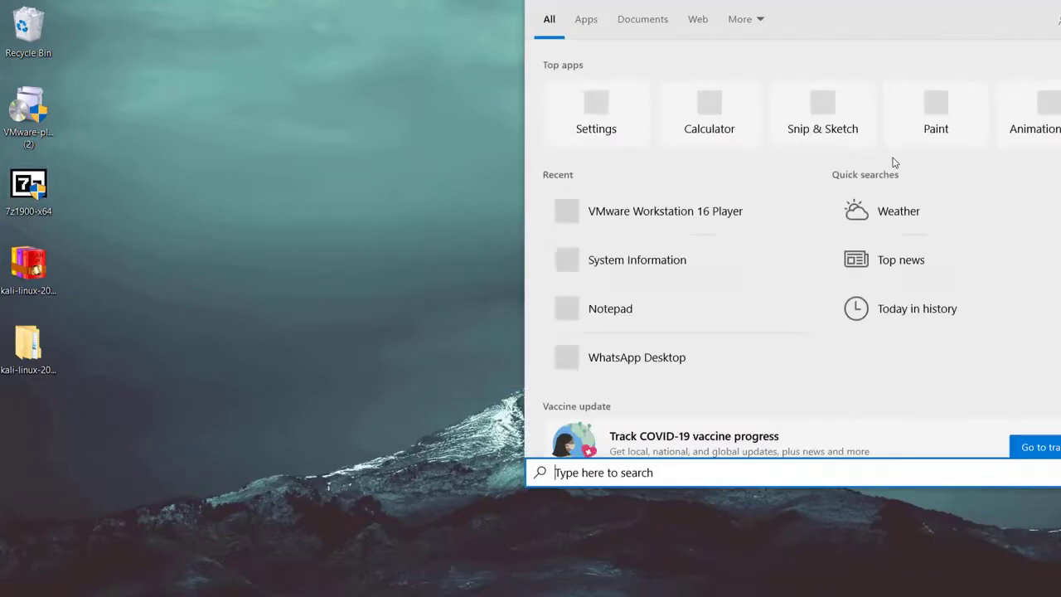
type("7zip")
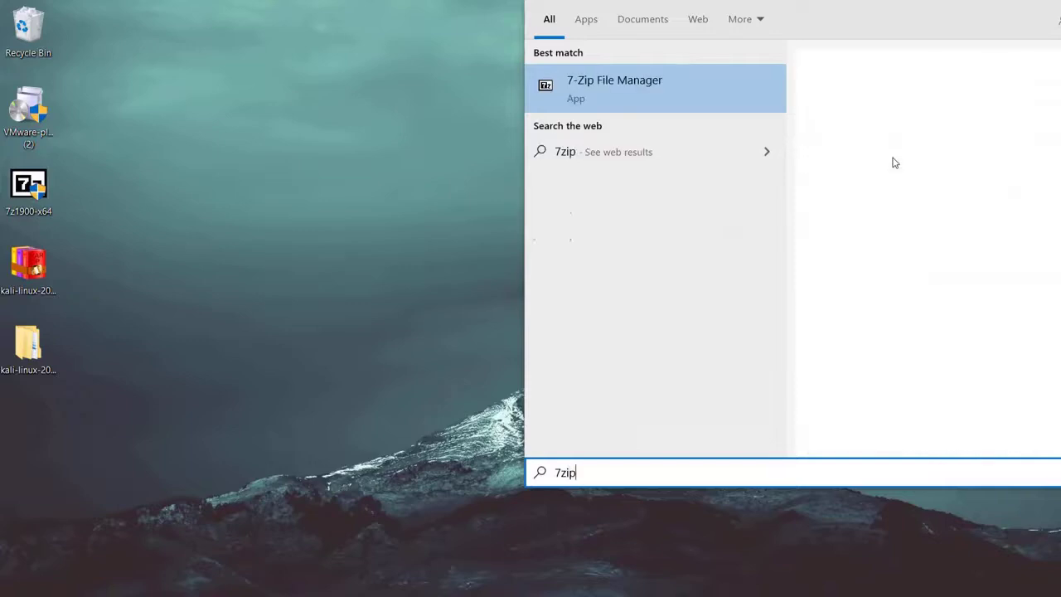
left_click(746, 95)
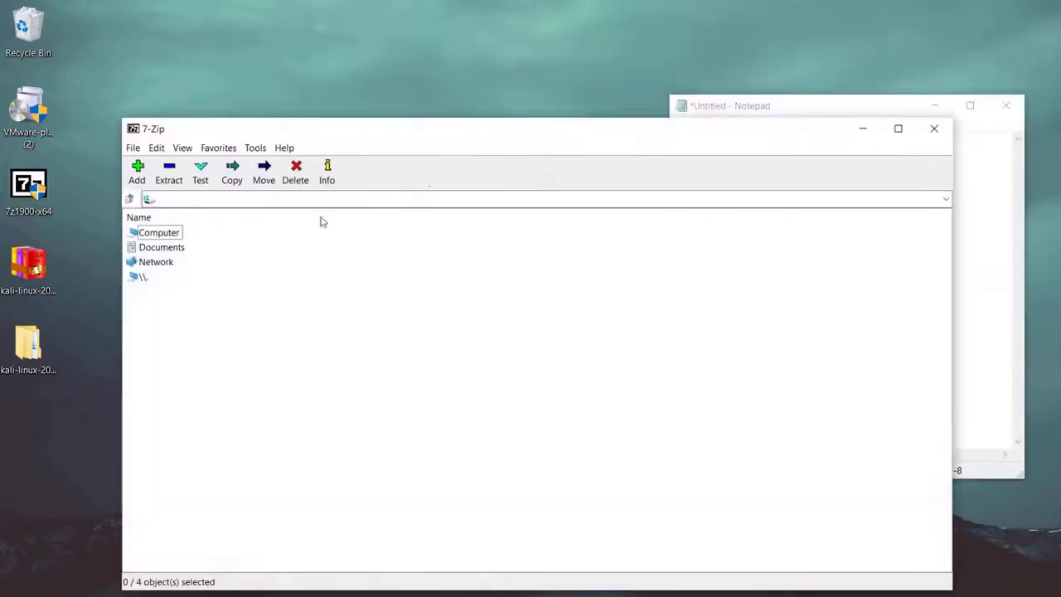
left_click(138, 170)
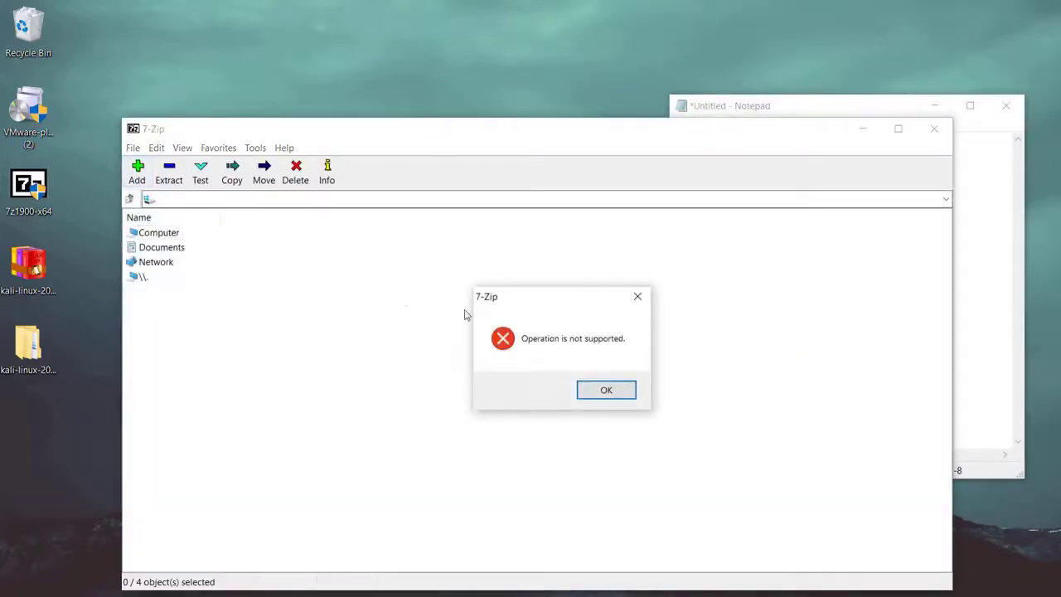
left_click(638, 296)
Try the Add command inside the Microsoft Terminal Services network location and return to the 7-Zip root level
left_click(170, 234)
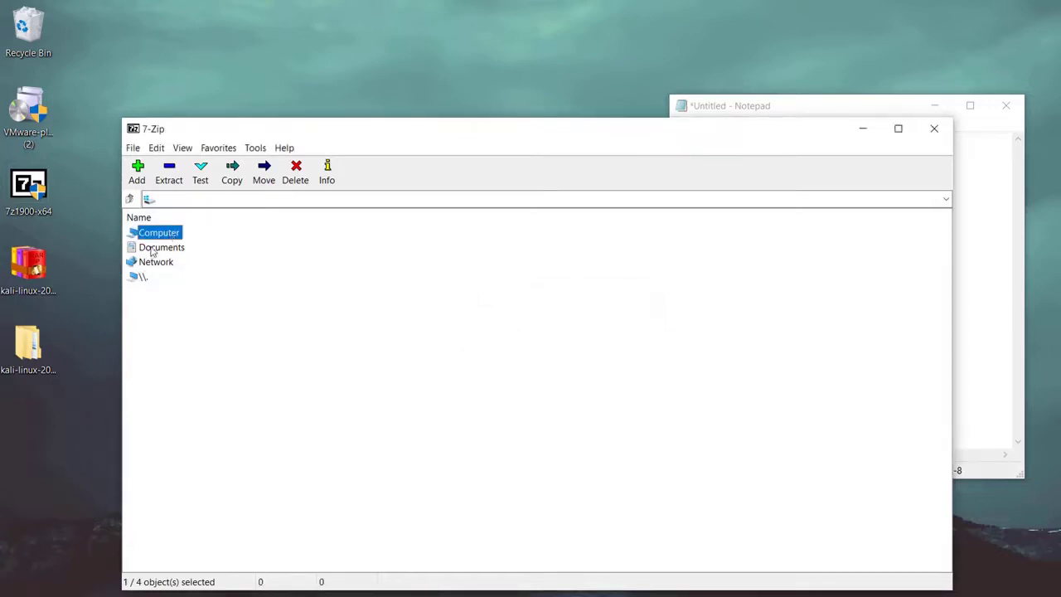
left_click(152, 250)
double_click(151, 262)
double_click(157, 237)
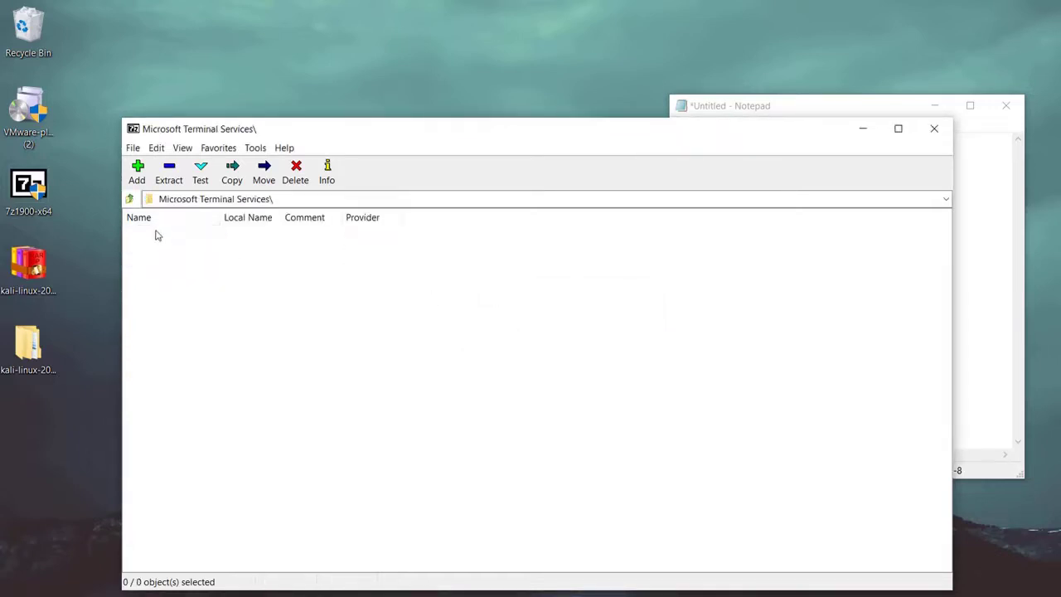
left_click(138, 171)
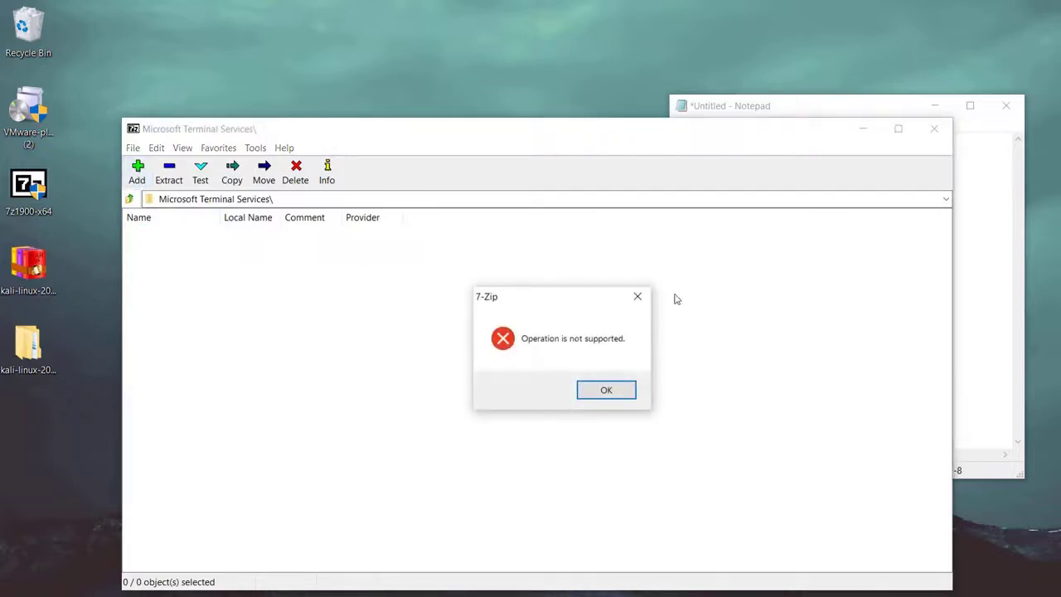
left_click(637, 296)
left_click(130, 201)
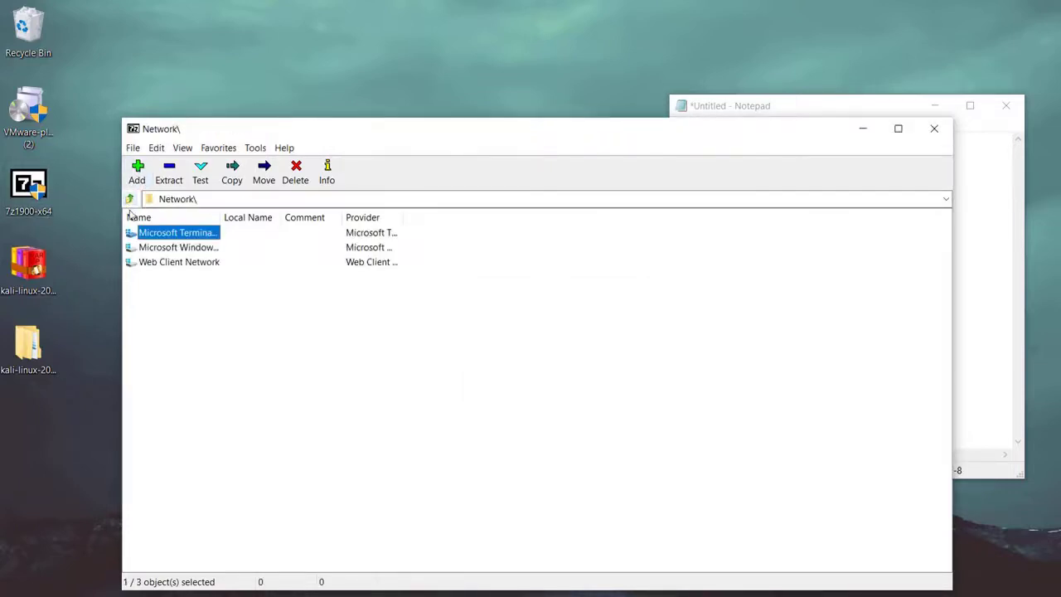
left_click(144, 249)
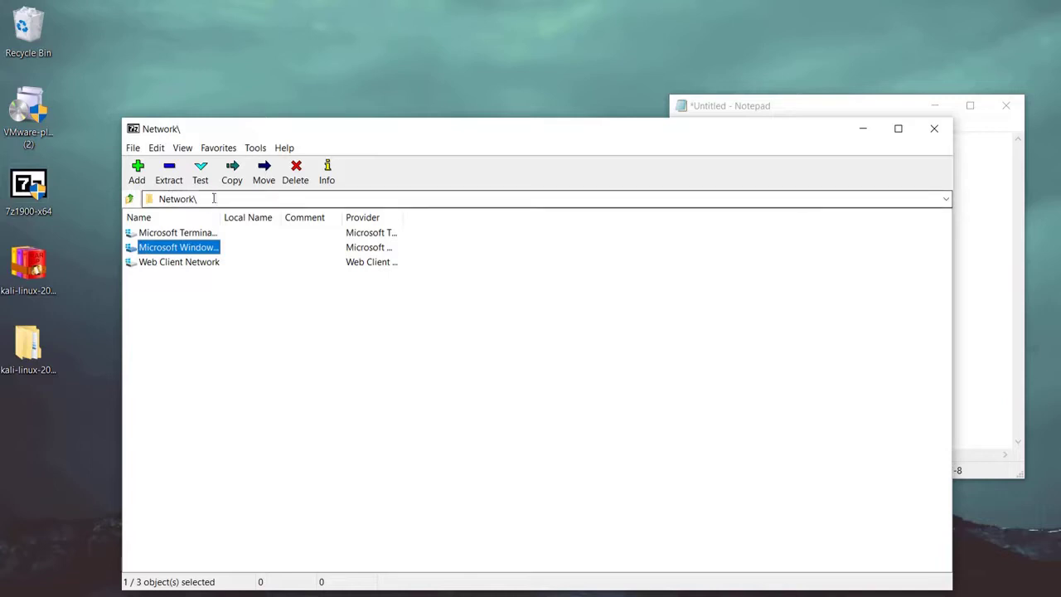
left_click(146, 199)
key("BackSpace")
key("Return")
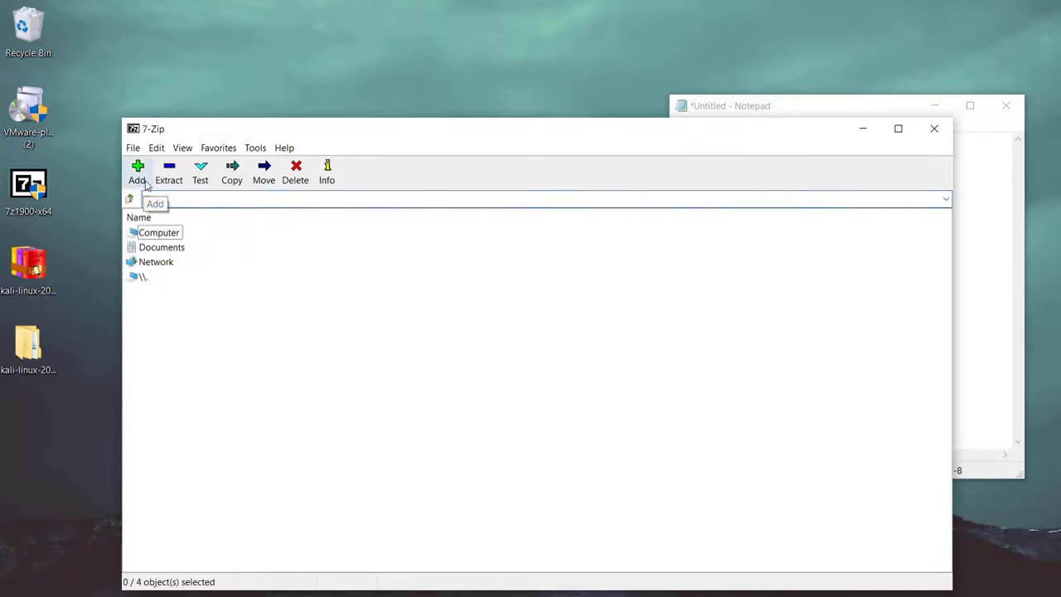
Browse to the D: drive in 7-Zip, select DumpStack.log.tmp as an example file, and close 7-Zip
double_click(147, 237)
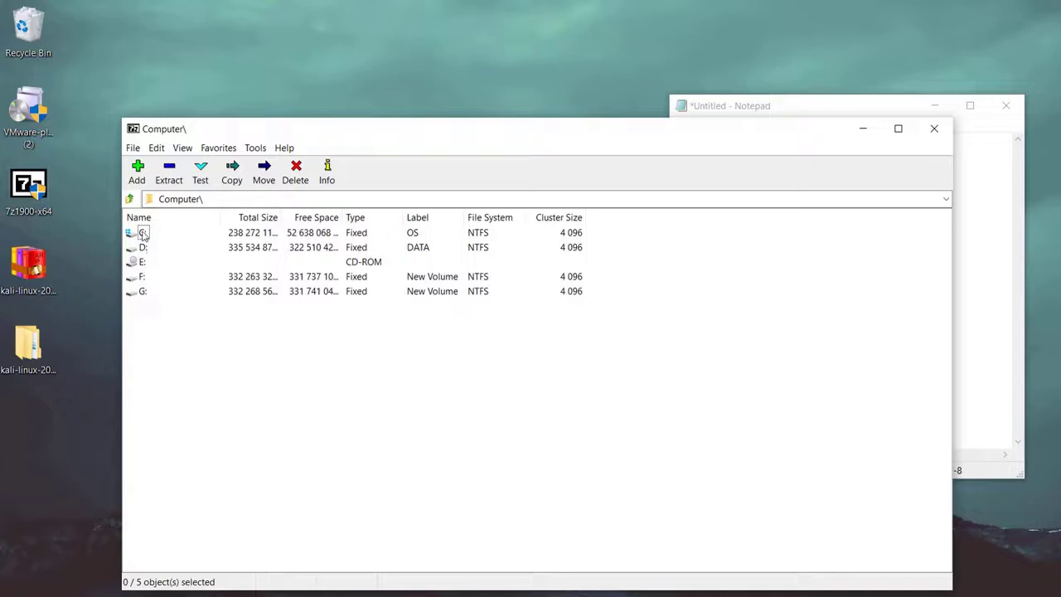
double_click(142, 247)
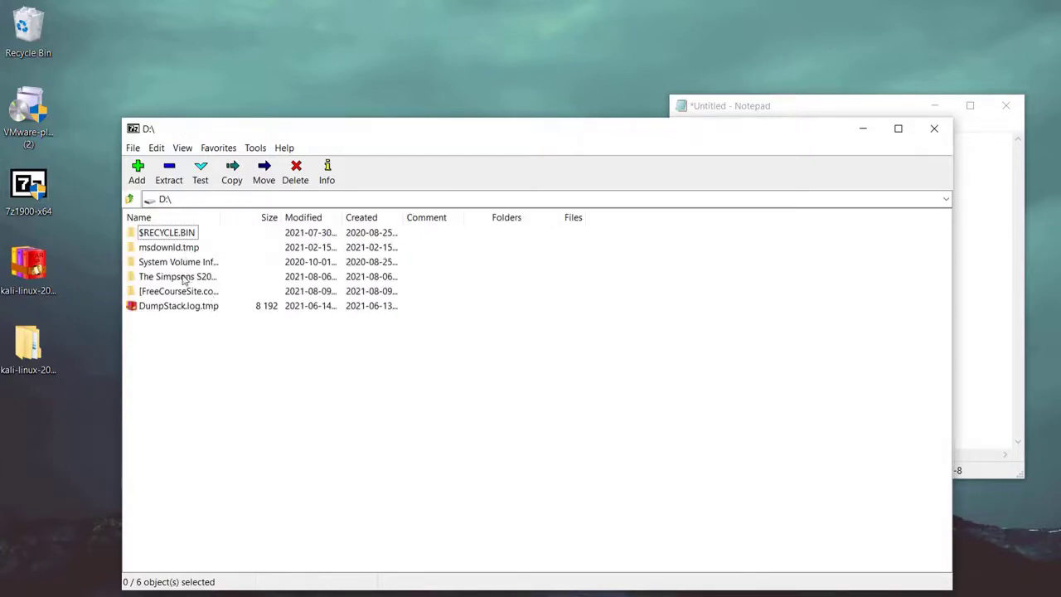
left_click(179, 306)
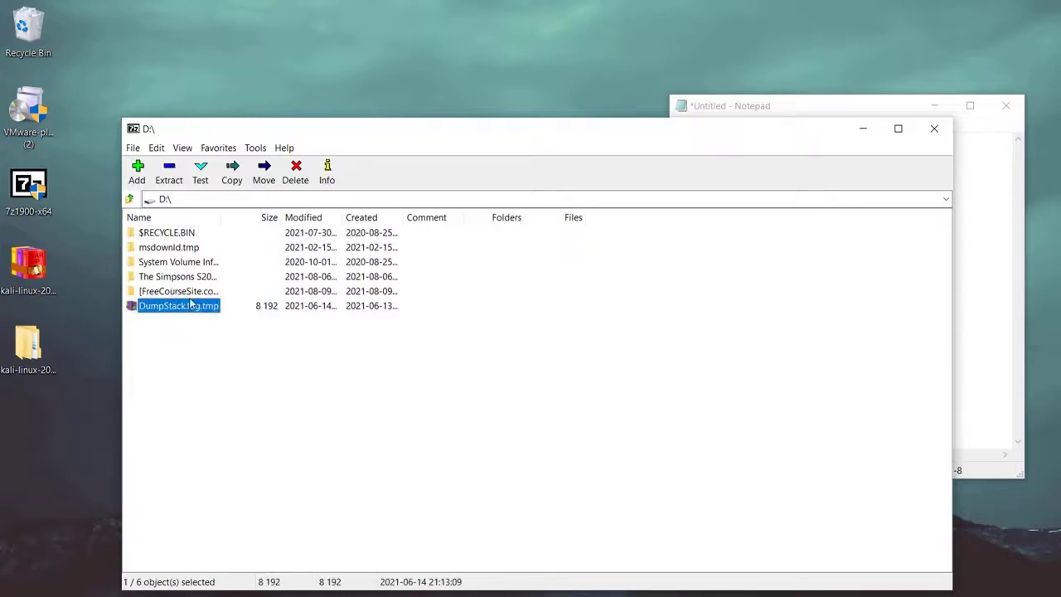
left_click(267, 317)
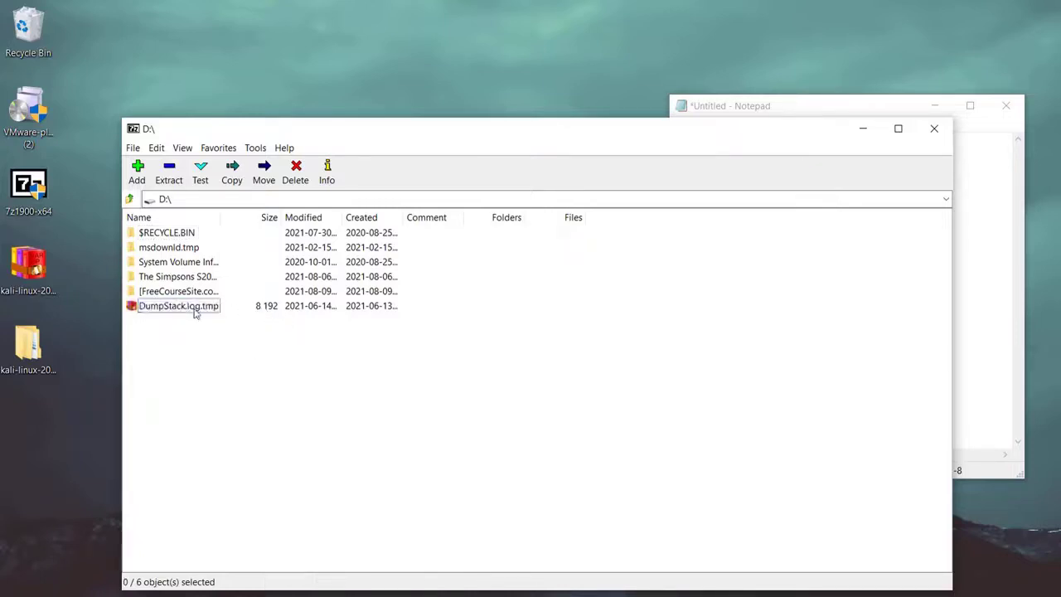
left_click(195, 311)
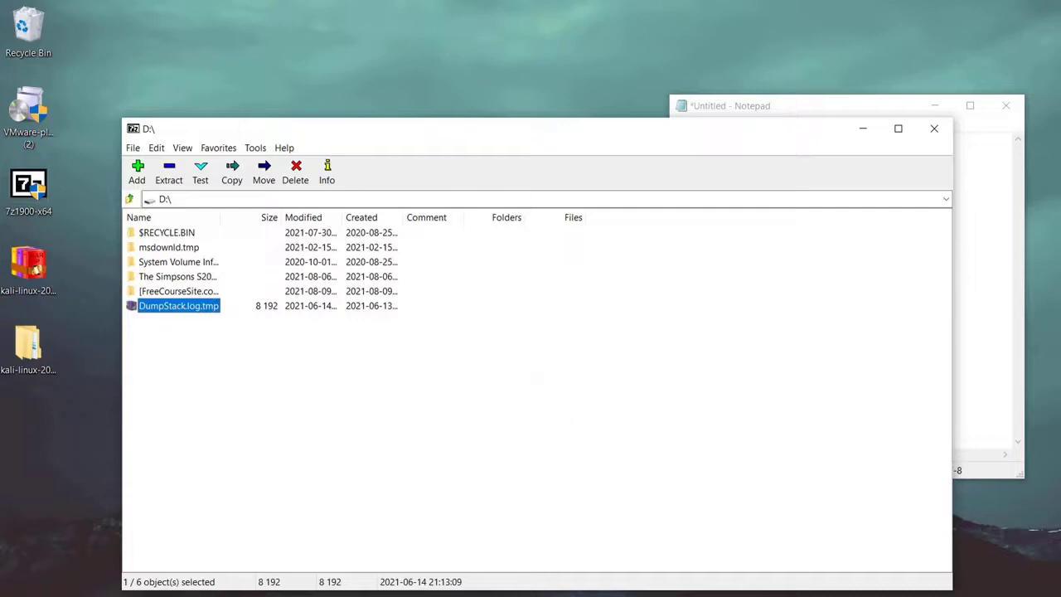
left_click(934, 129)
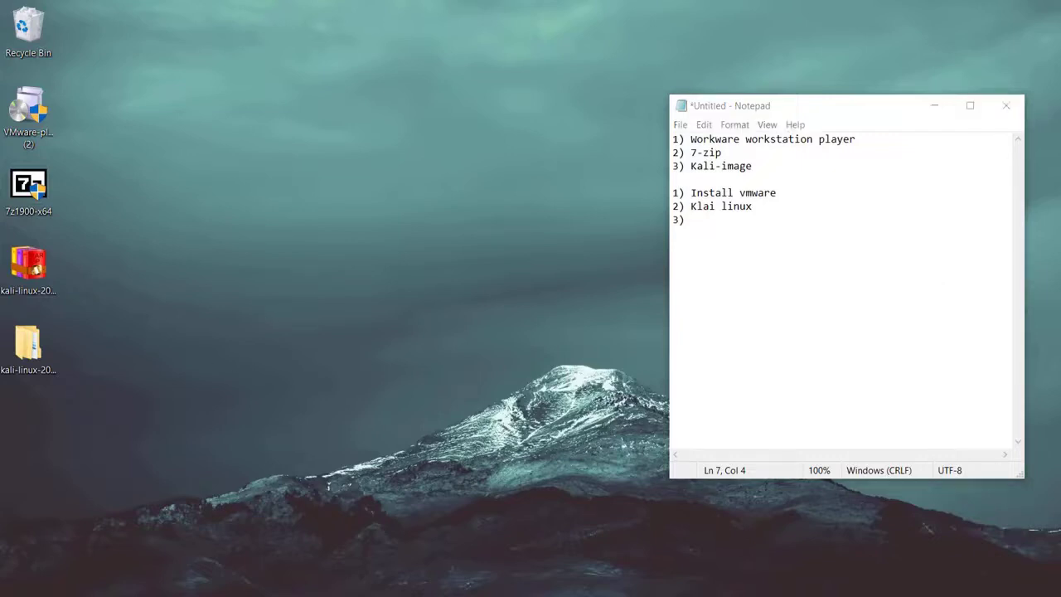
Reposition the VMware Player window, open the extracted Kali-Linux-2020.4-vmware-amd64.vmwarevm folder, and move its window partly clear of Player
left_click_drag(701, 82, 711, 73)
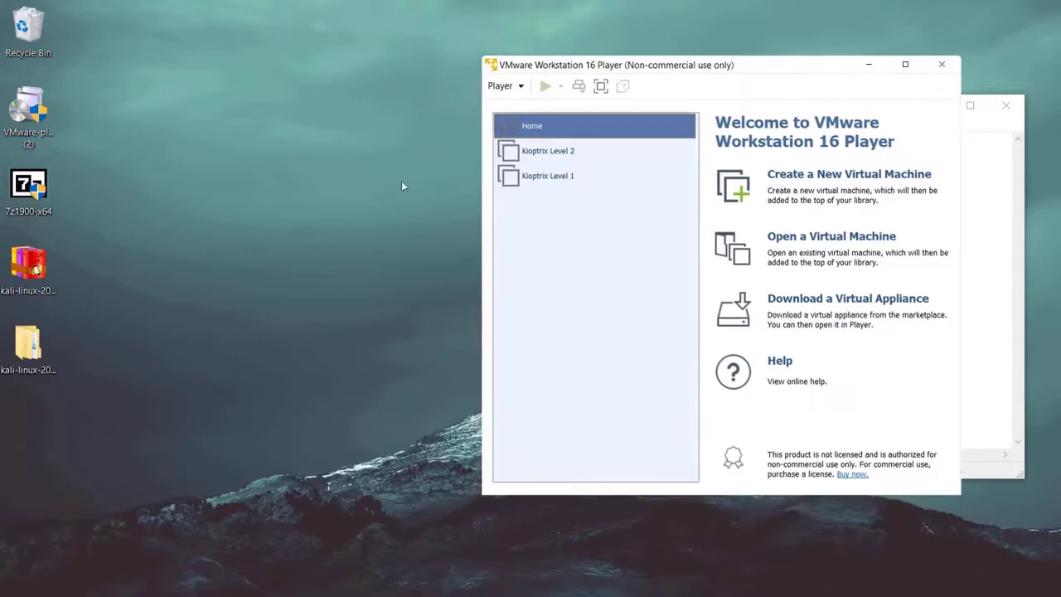
double_click(14, 358)
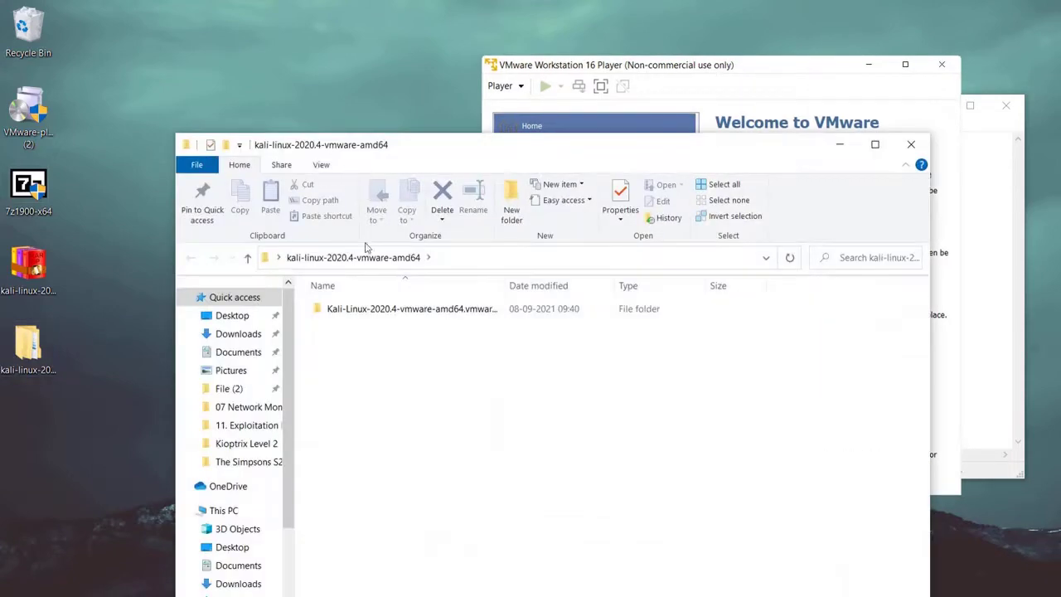
double_click(380, 308)
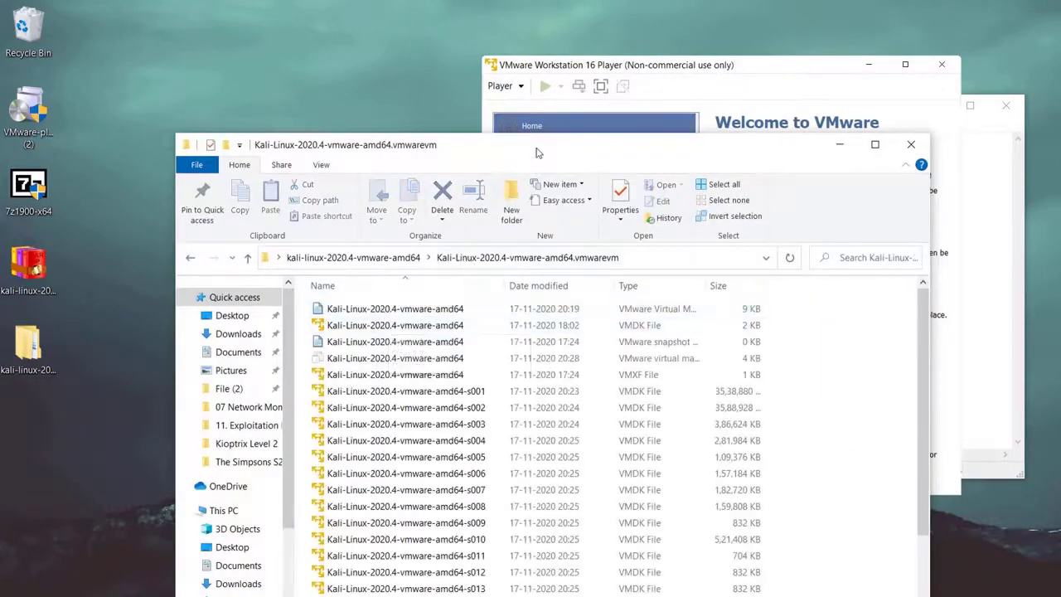
left_click_drag(536, 153, 388, 167)
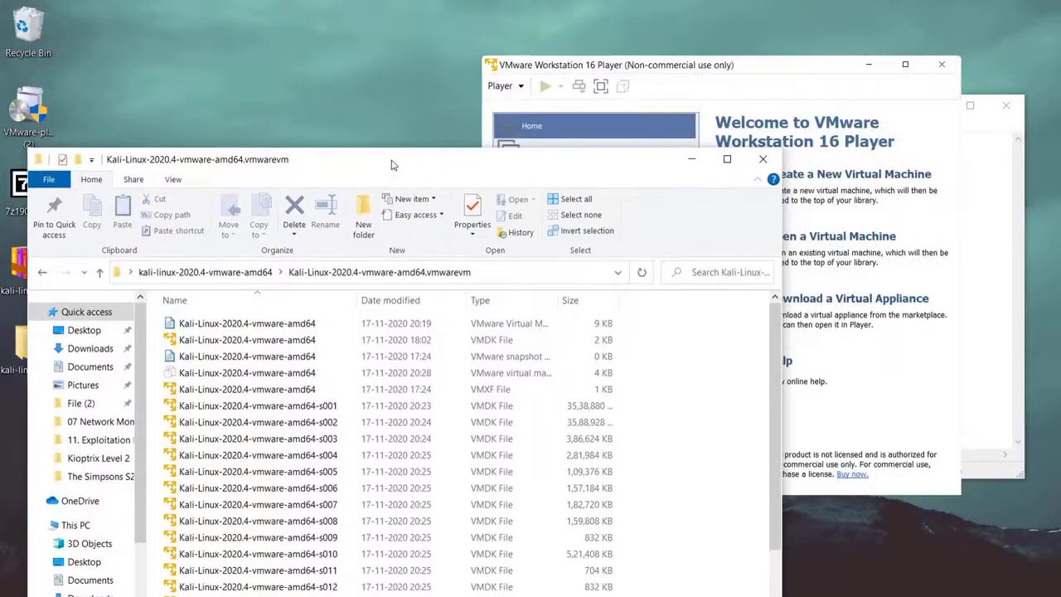
Bring VMware Player forward, start opening an existing virtual machine, and browse to the kali-linux-2020.4-vmware-amd64 folder on the Desktop
left_click(611, 67)
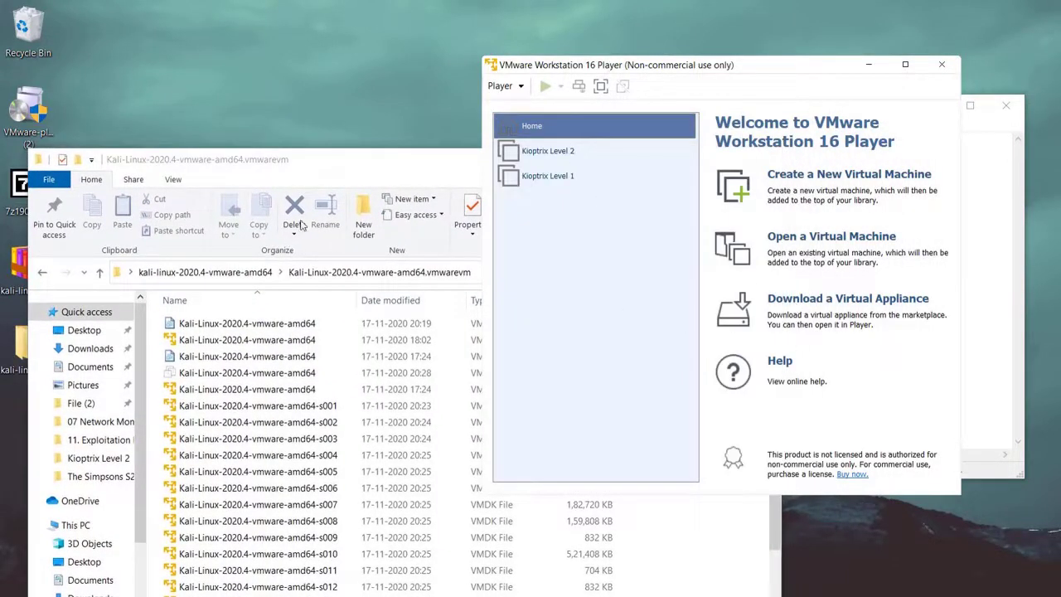
left_click_drag(687, 66, 485, 92)
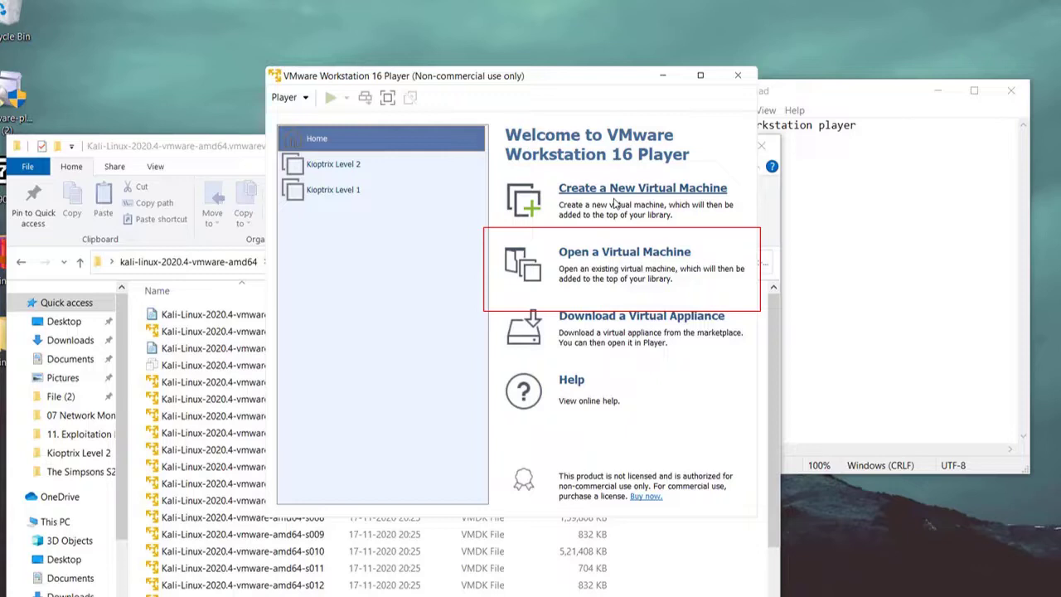
left_click(618, 258)
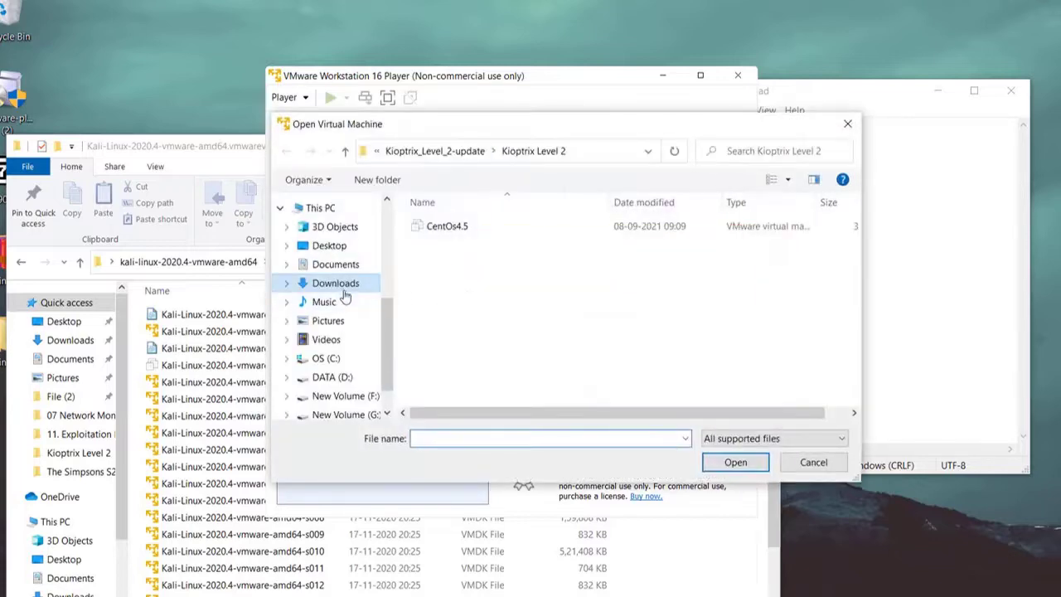
left_click(344, 291)
left_click(330, 266)
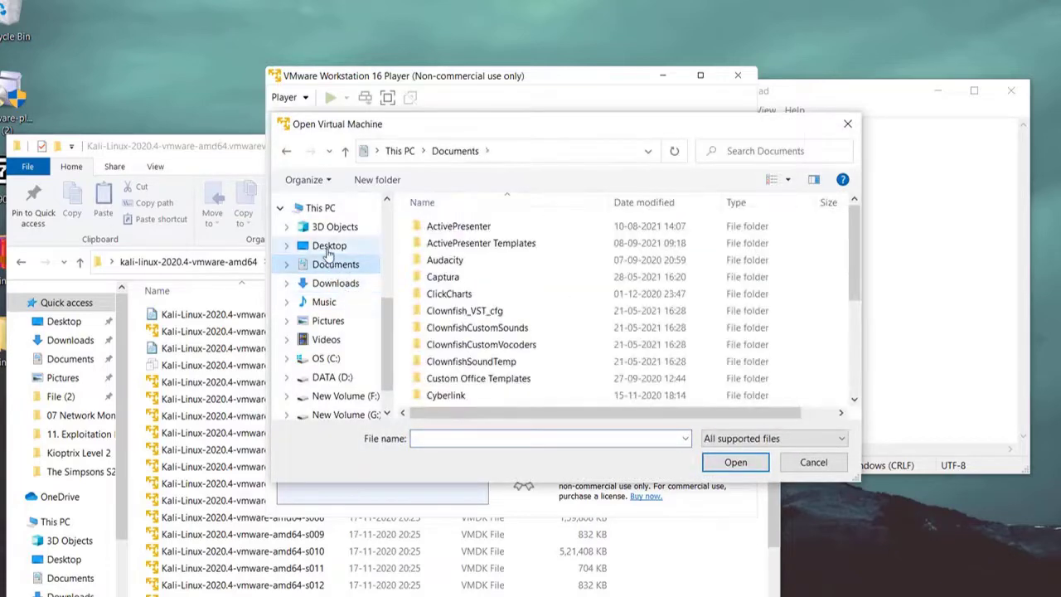
left_click(328, 249)
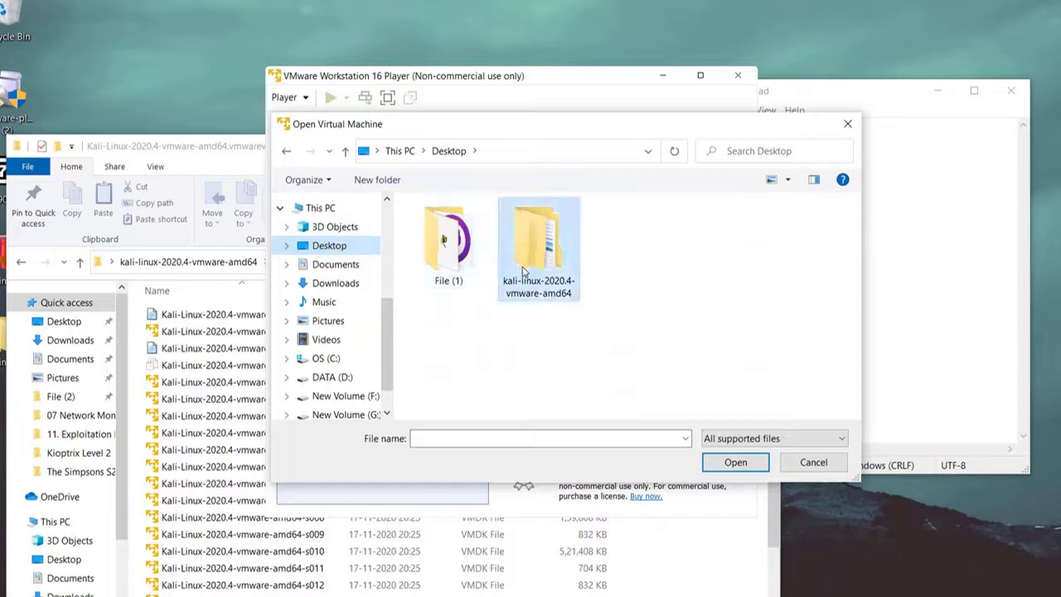
double_click(534, 241)
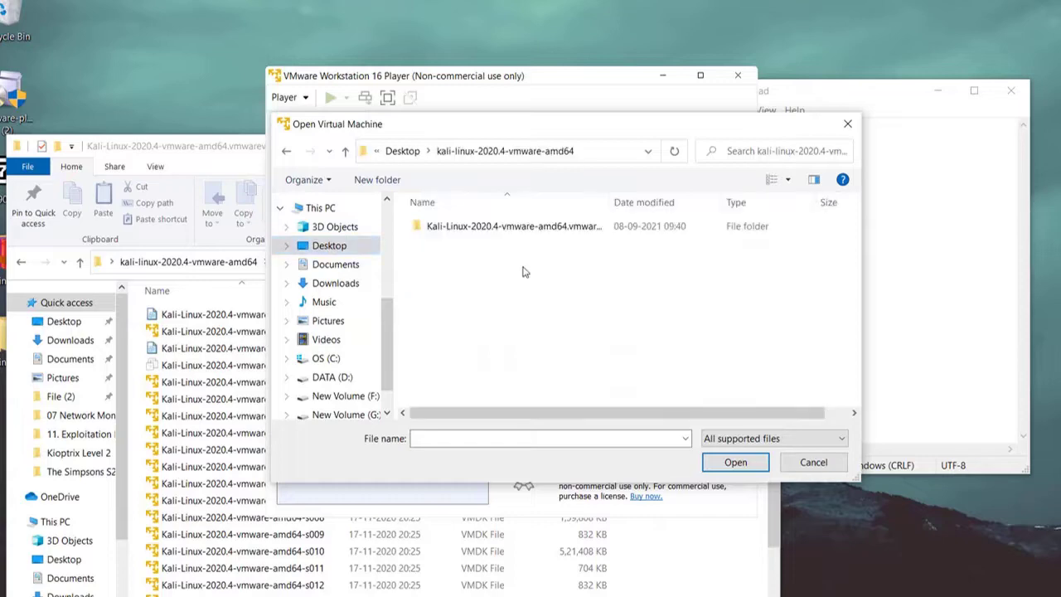
Move the File Explorer window aside behind VMware Player and return to the Open Virtual Machine dialog
left_click(165, 149)
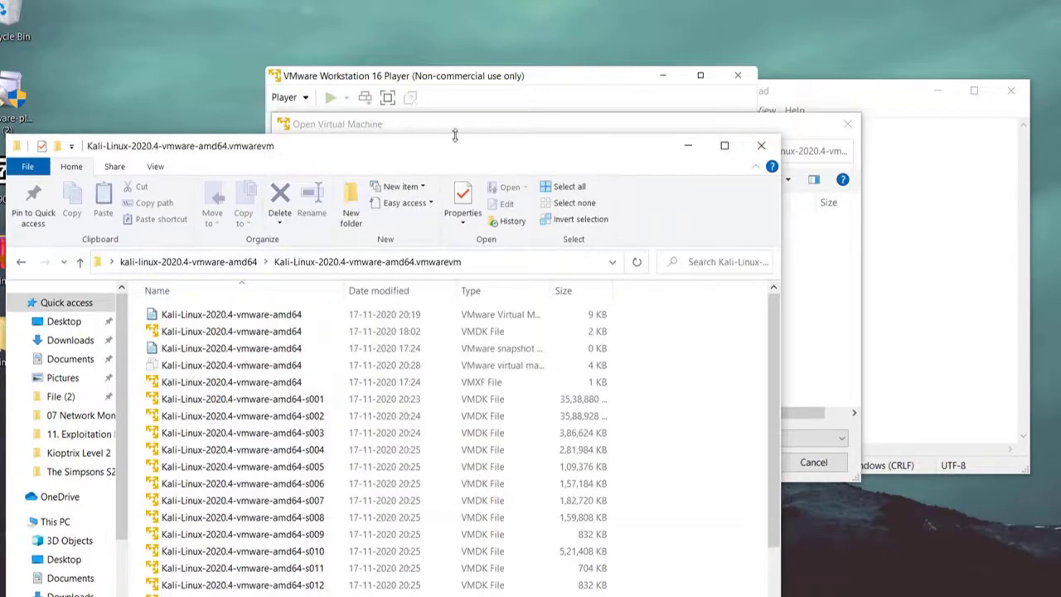
left_click(387, 125)
left_click_drag(125, 156, 333, 164)
left_click(545, 126)
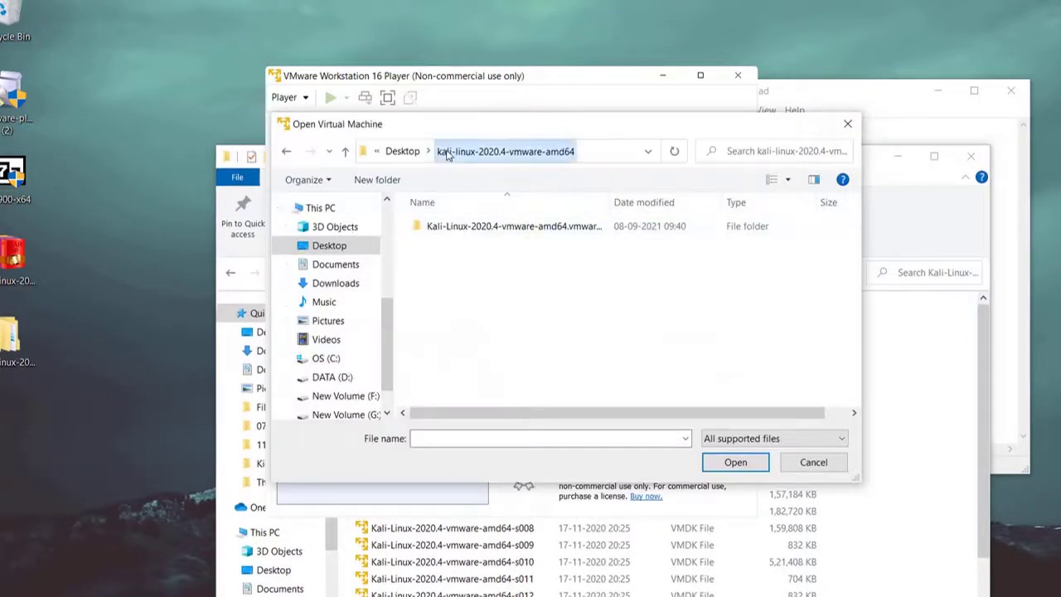
Open the Kali-Linux-2020.4-vmware-amd64 virtual machine from its .vmwarevm folder inside the Desktop's kali-linux-2020.4-vmware-amd64 folder
left_click(402, 151)
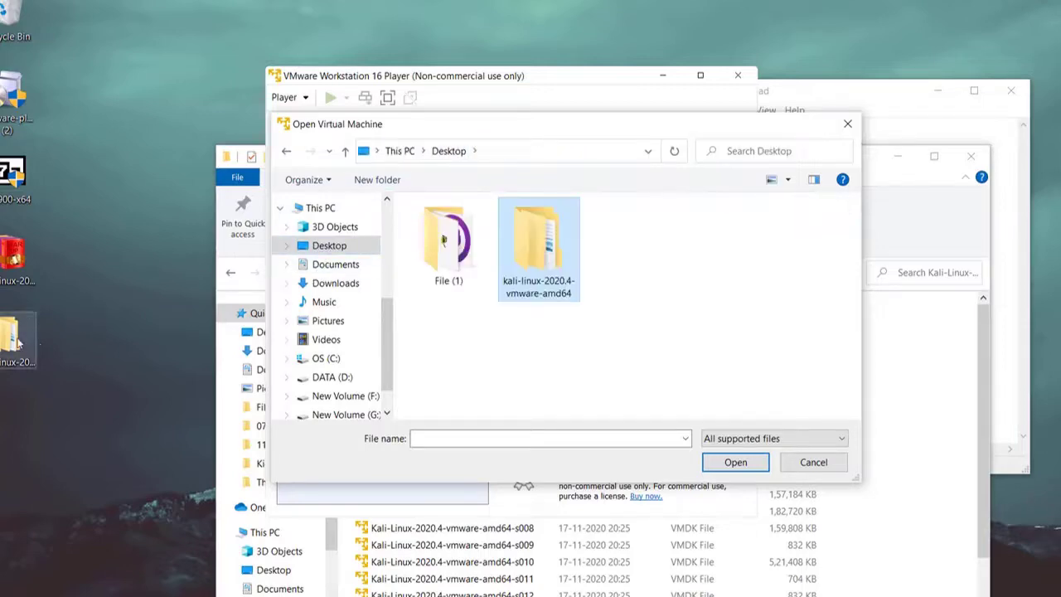
double_click(570, 270)
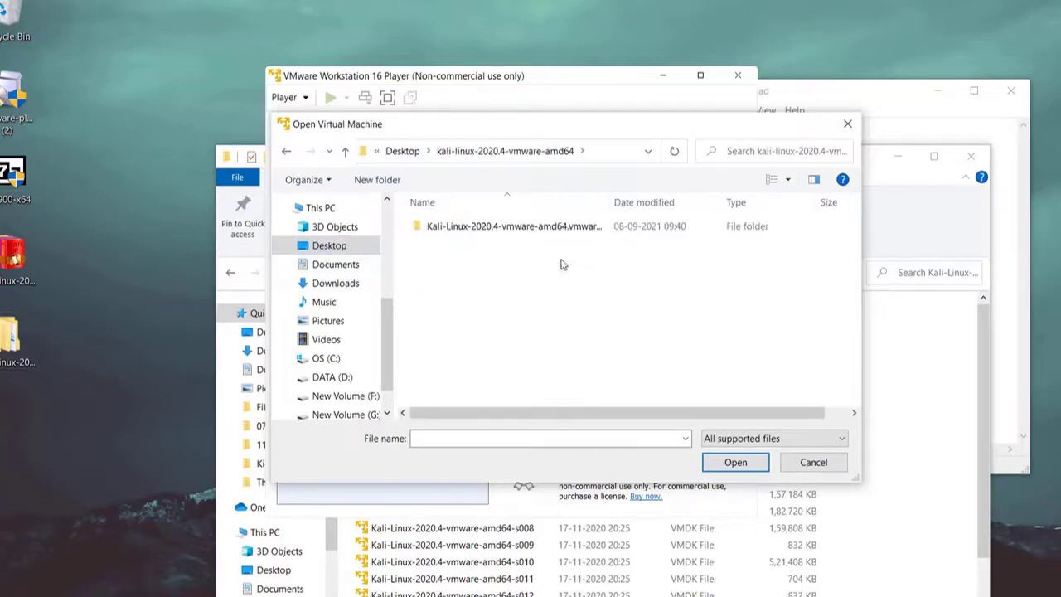
double_click(522, 224)
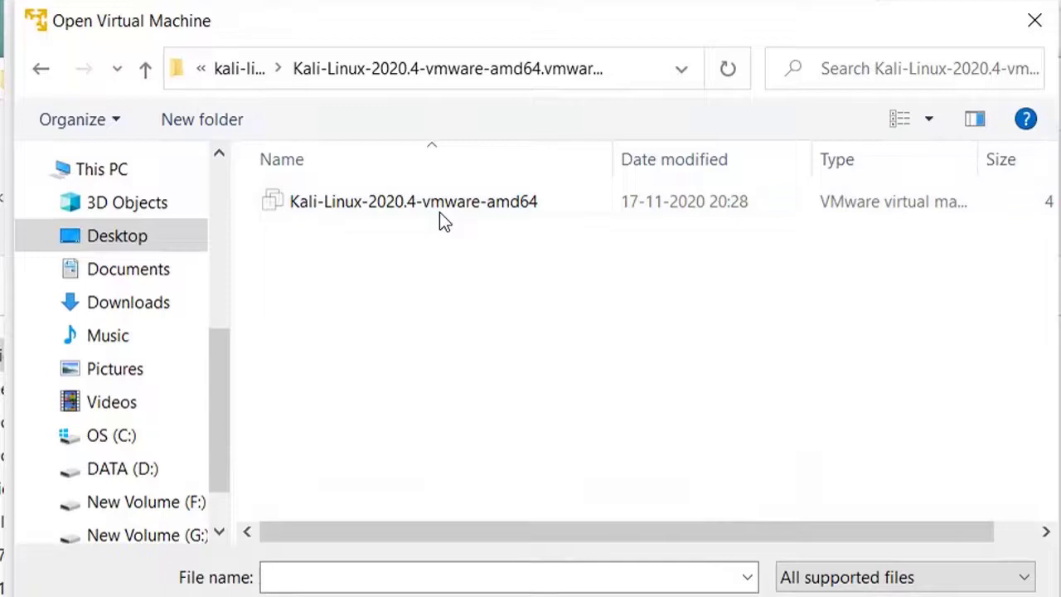
left_click(441, 209)
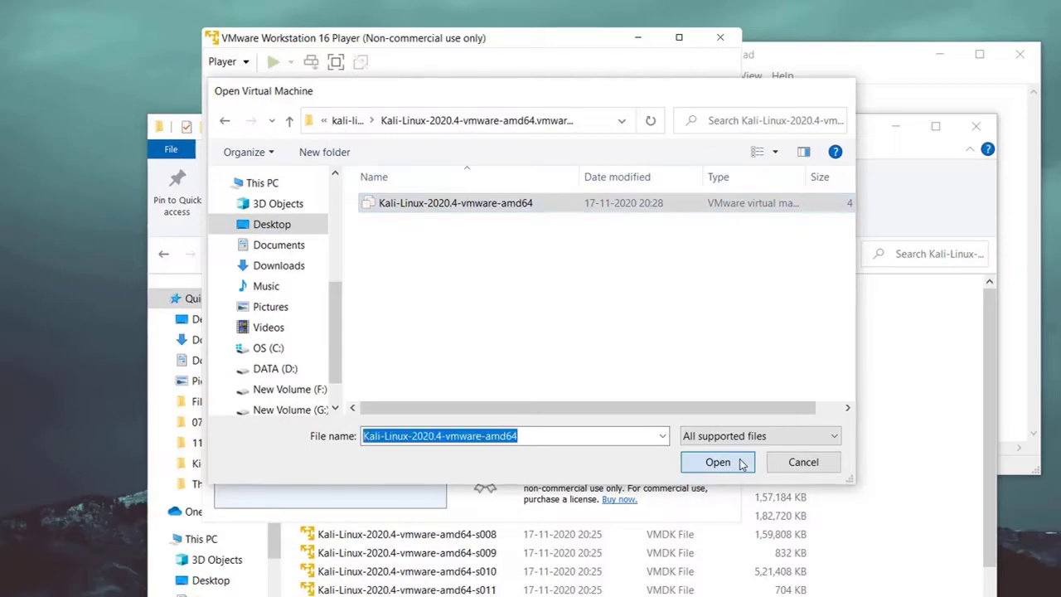
left_click(718, 462)
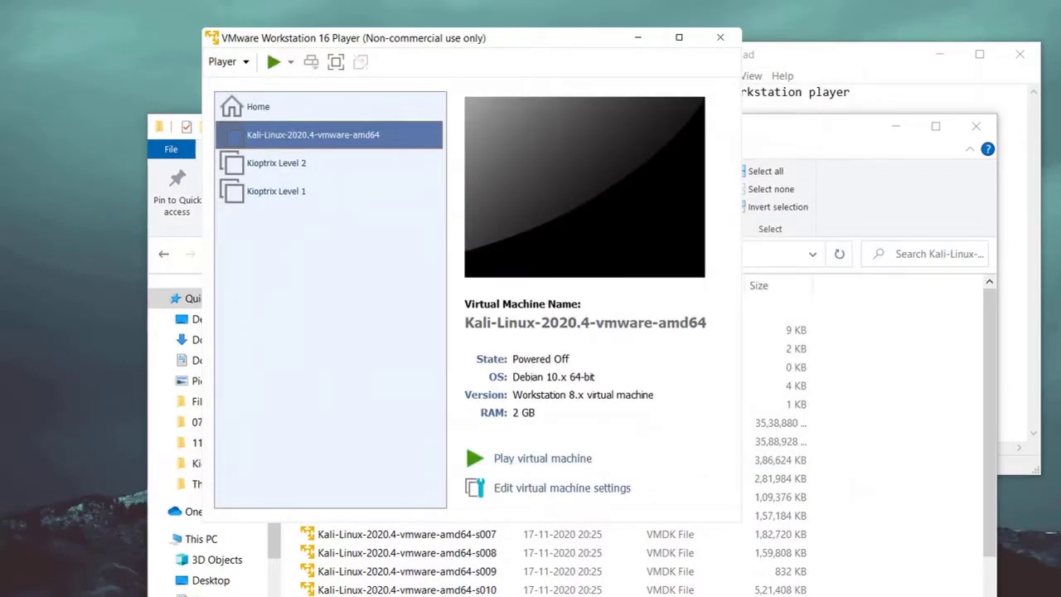
Examine the Kali virtual machine's memory, processor and hard disk settings without changing them
left_click(527, 492)
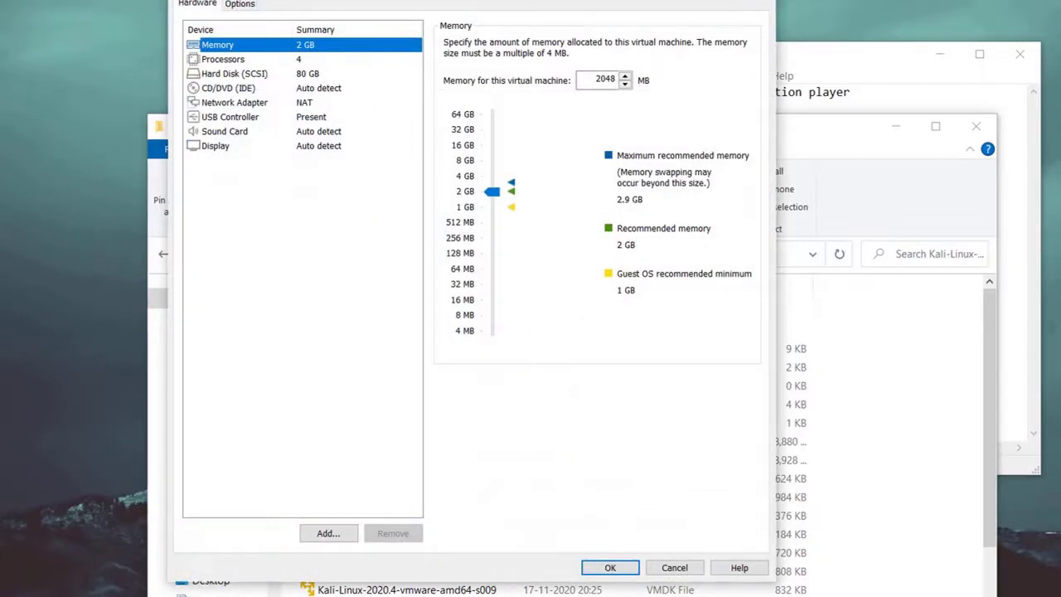
left_click(610, 567)
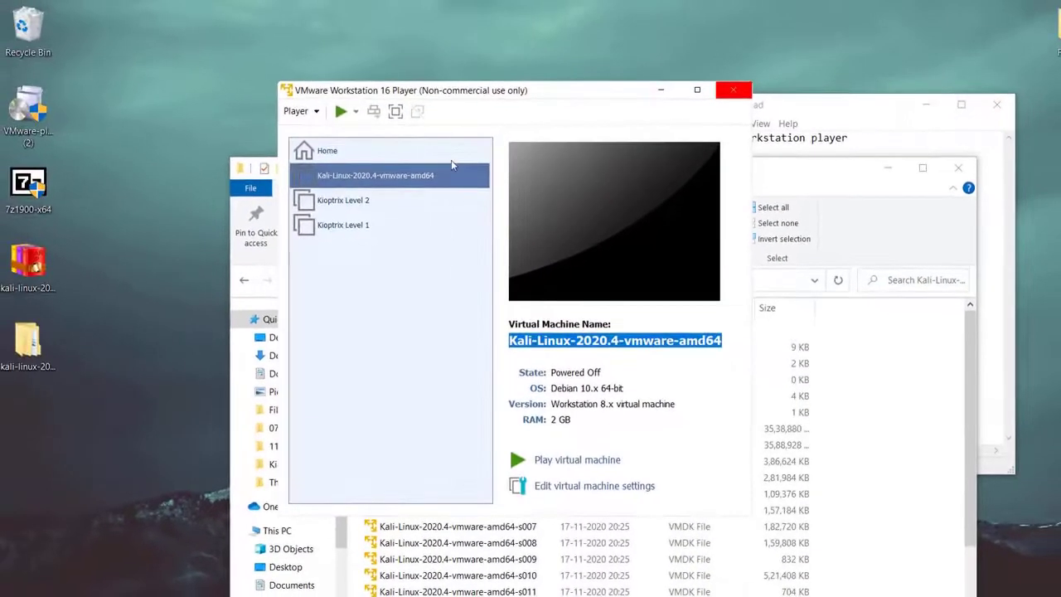
left_click(572, 491)
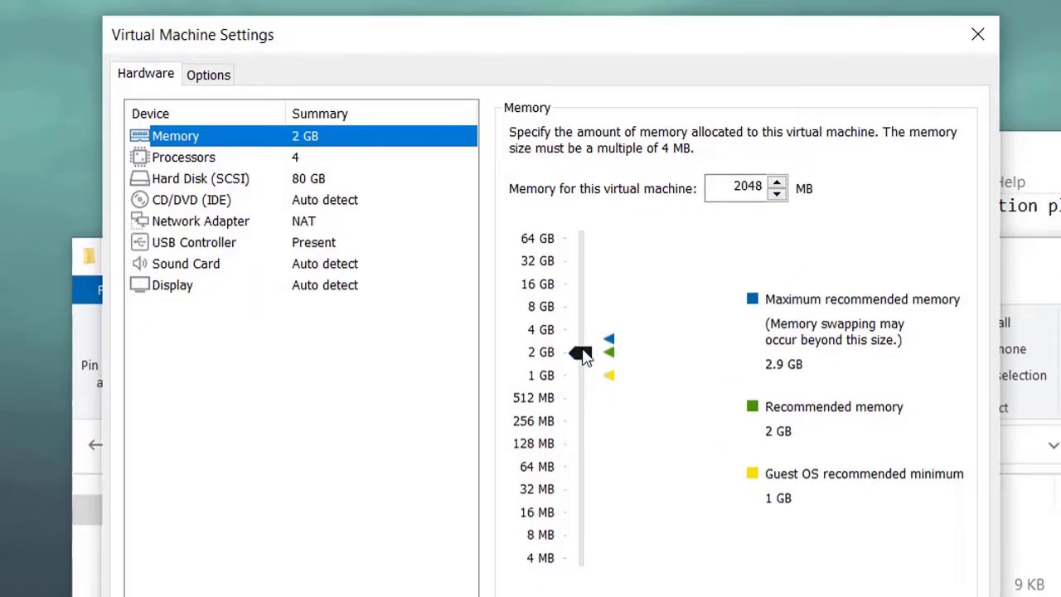
mouse_move(583, 355)
left_mouse_down()
mouse_move(583, 337)
mouse_move(588, 356)
left_mouse_up()
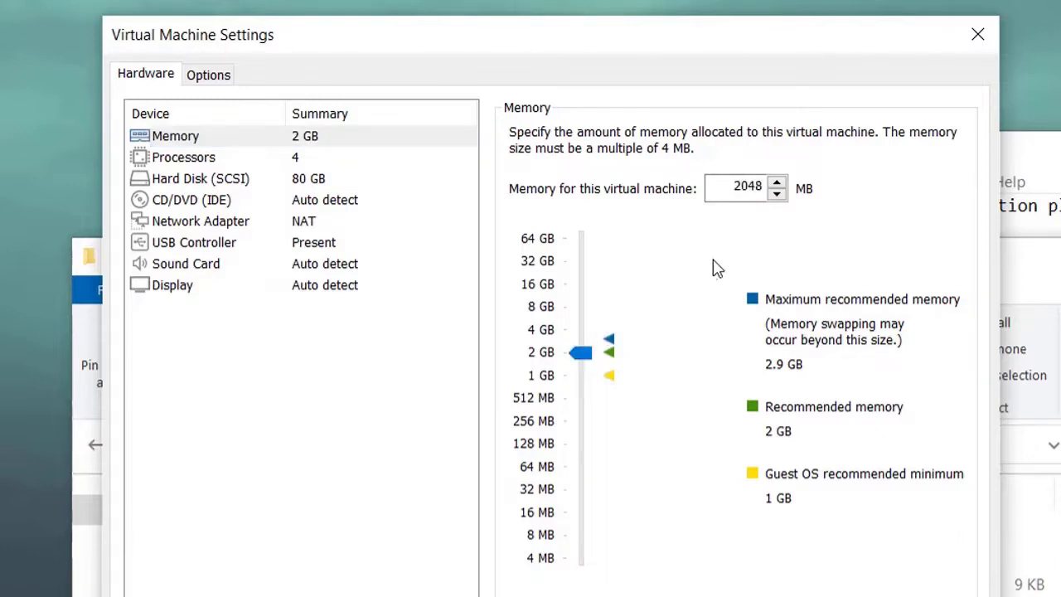
left_click(205, 158)
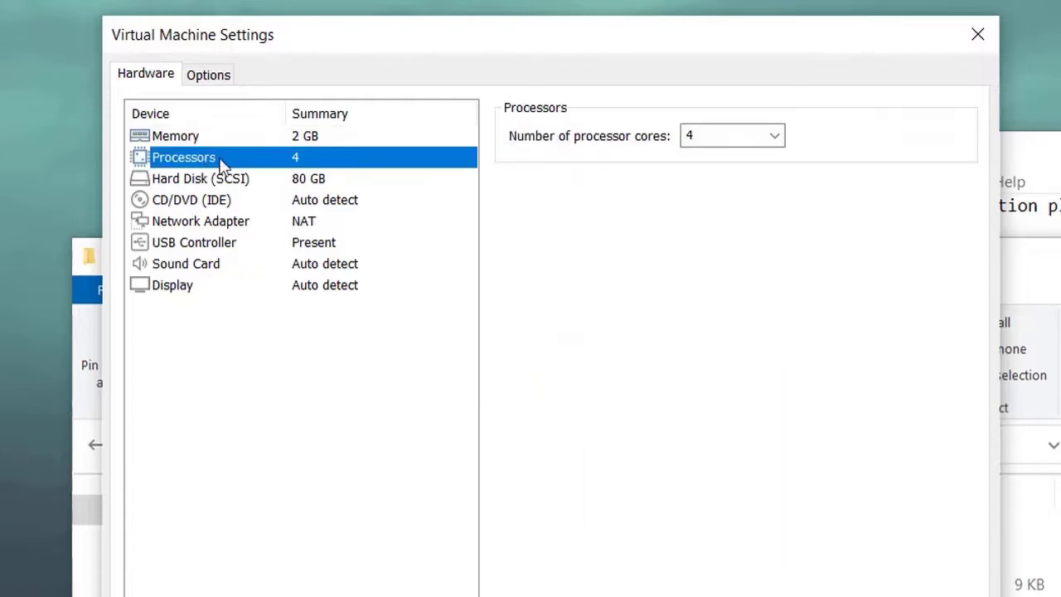
left_click(332, 178)
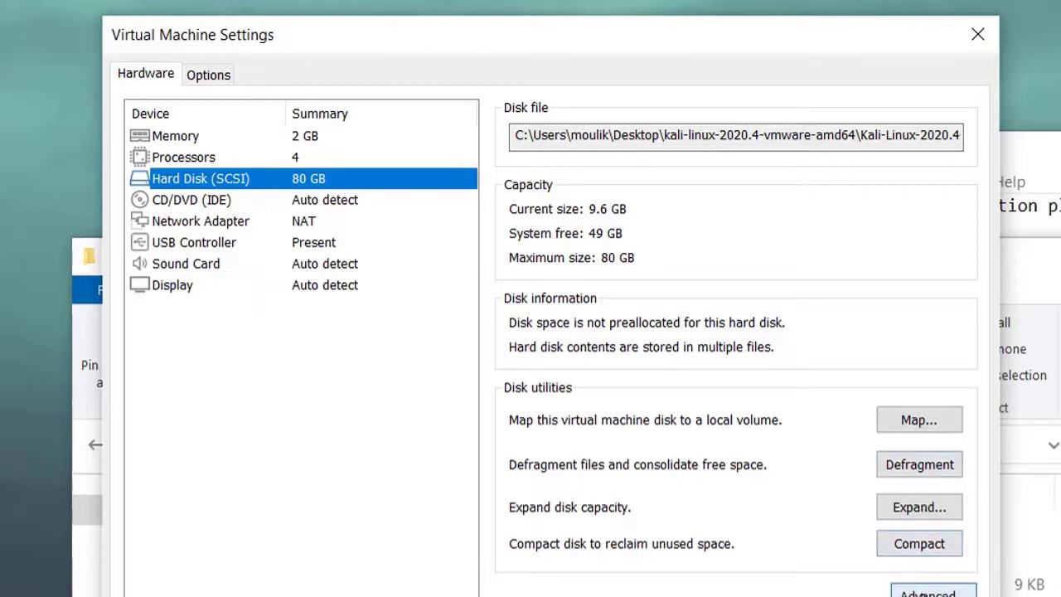
Review the virtual machine's CD/DVD, network adapter, USB controller, sound card and display settings, and close the settings
left_click(208, 200)
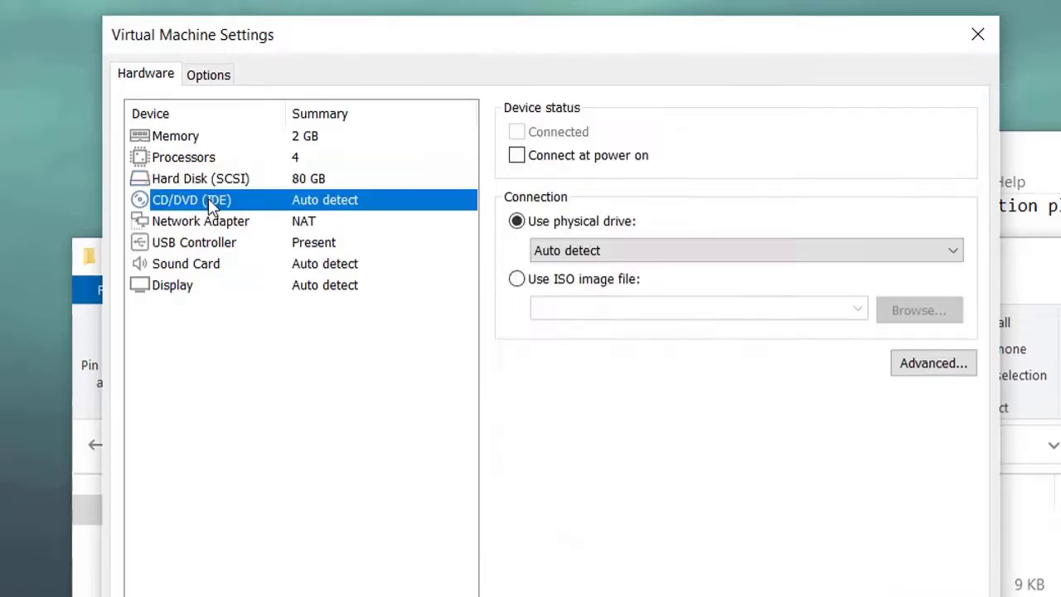
left_click(274, 222)
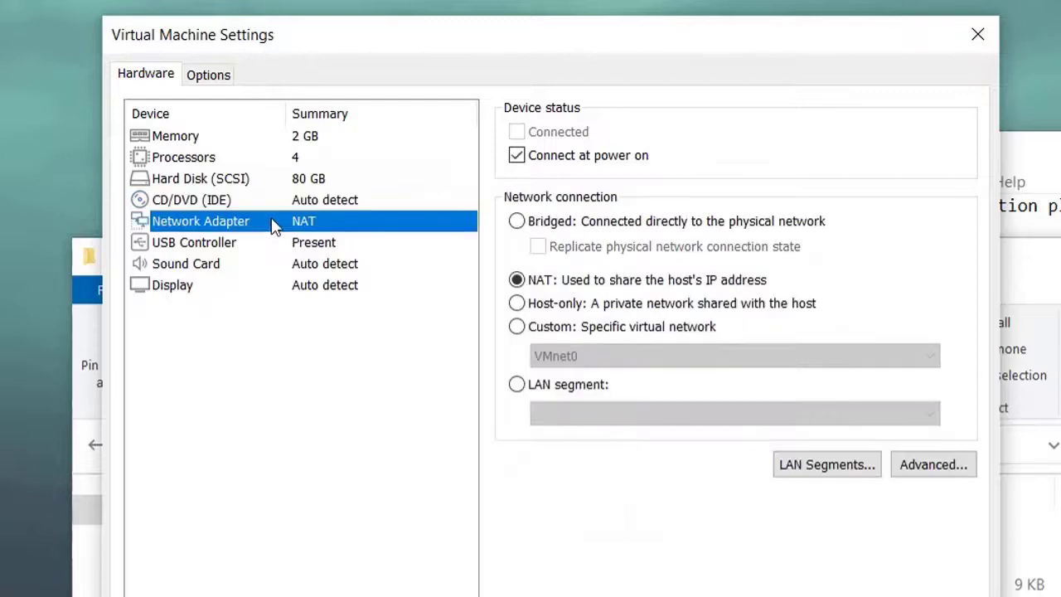
left_click(314, 205)
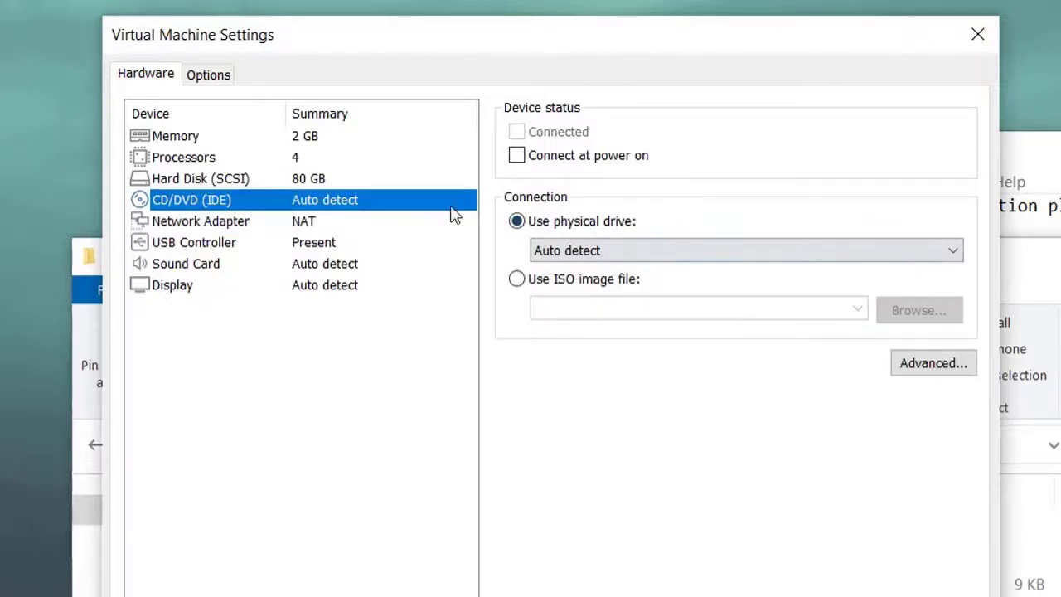
left_click(299, 222)
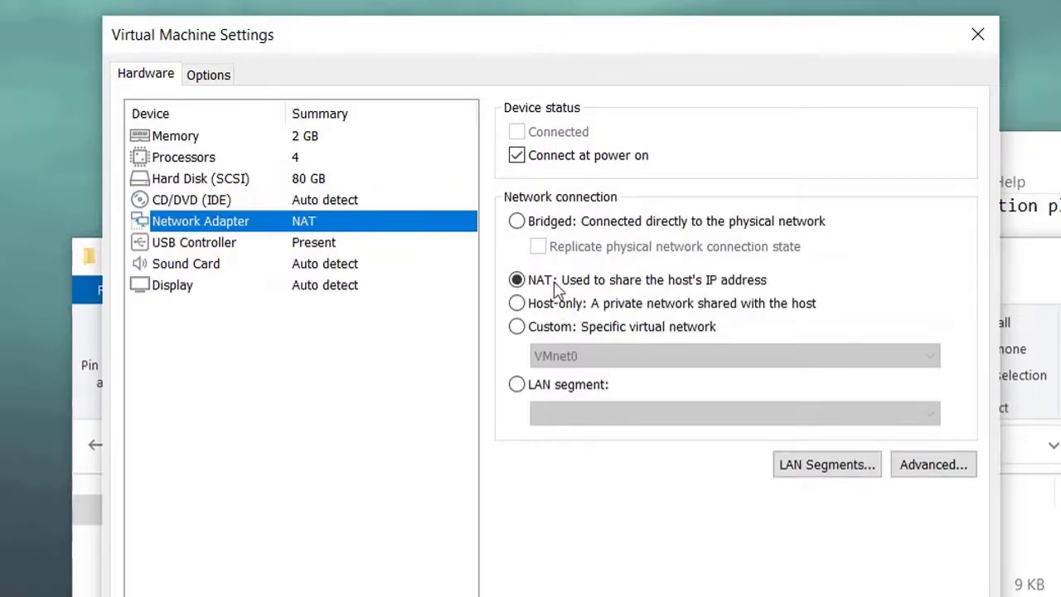
left_click(220, 245)
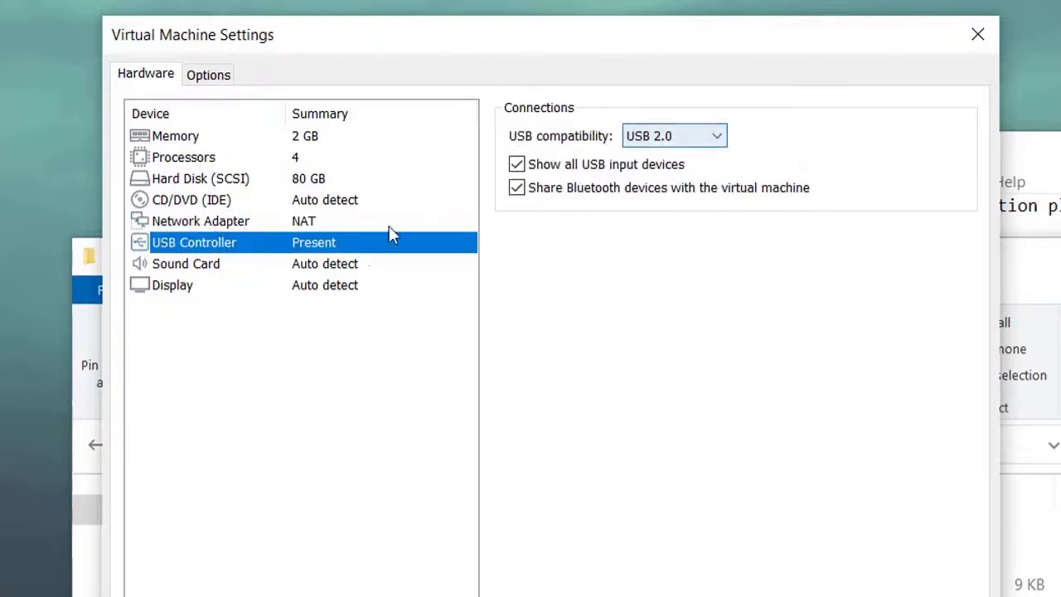
left_click(290, 267)
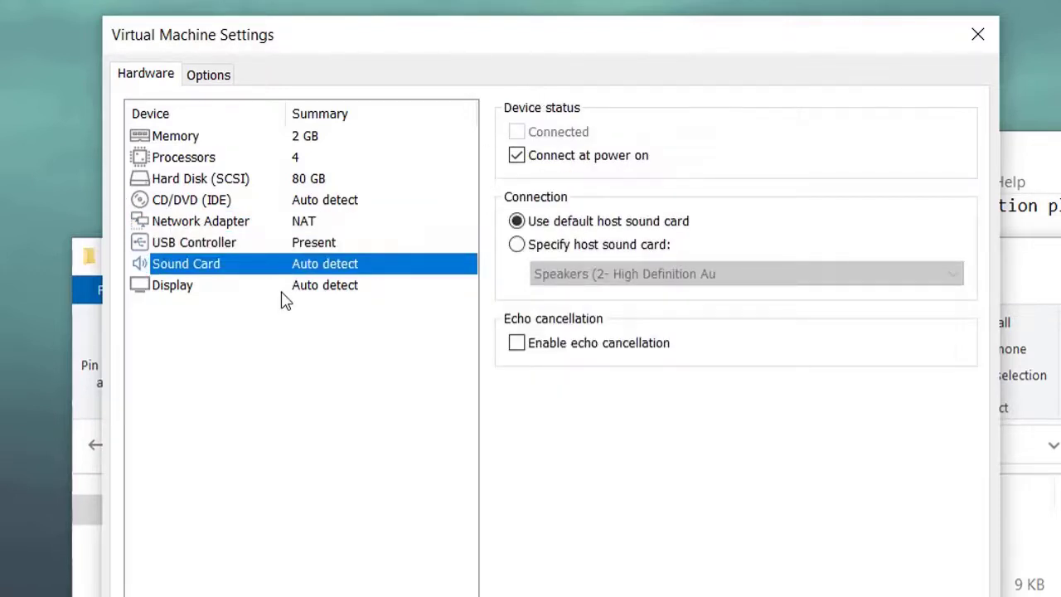
left_click(282, 294)
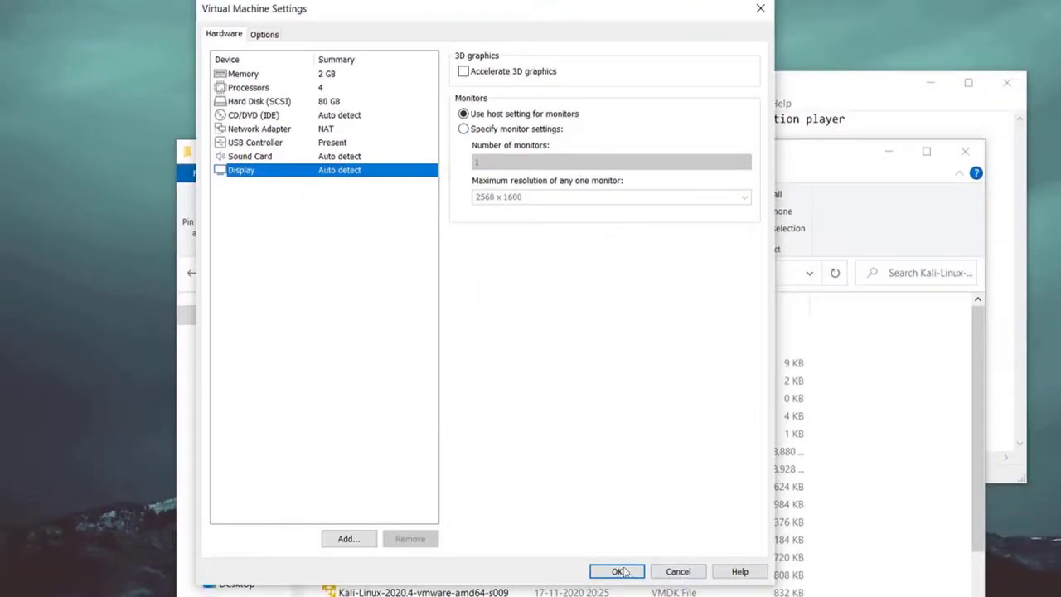
left_click(620, 571)
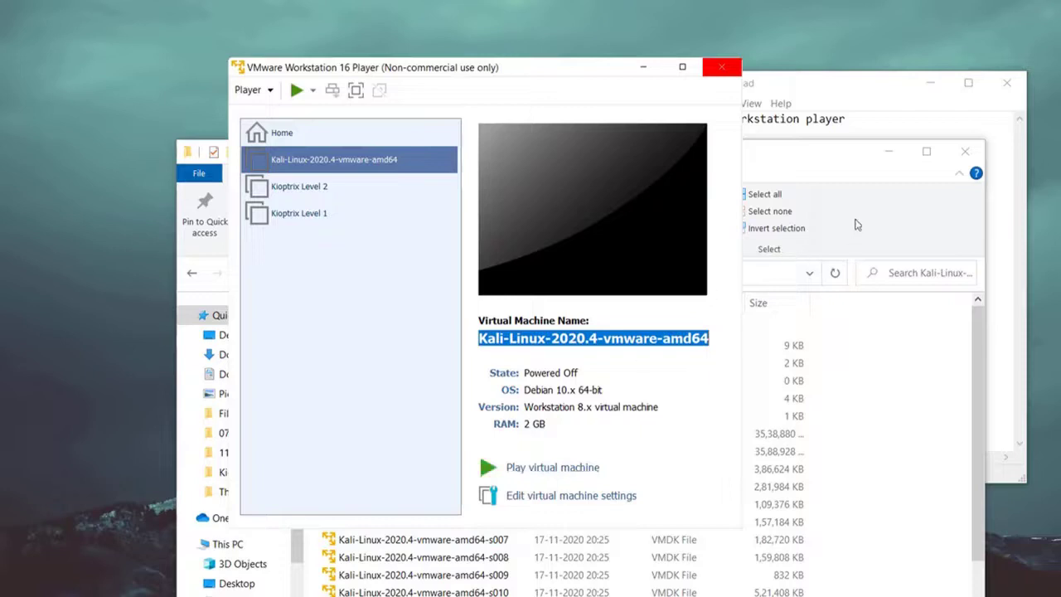
Close the File Explorer window, add "now opening the vm ware" as item 3 of the second list in Notepad, and minimize Notepad
left_click(854, 160)
left_click(966, 151)
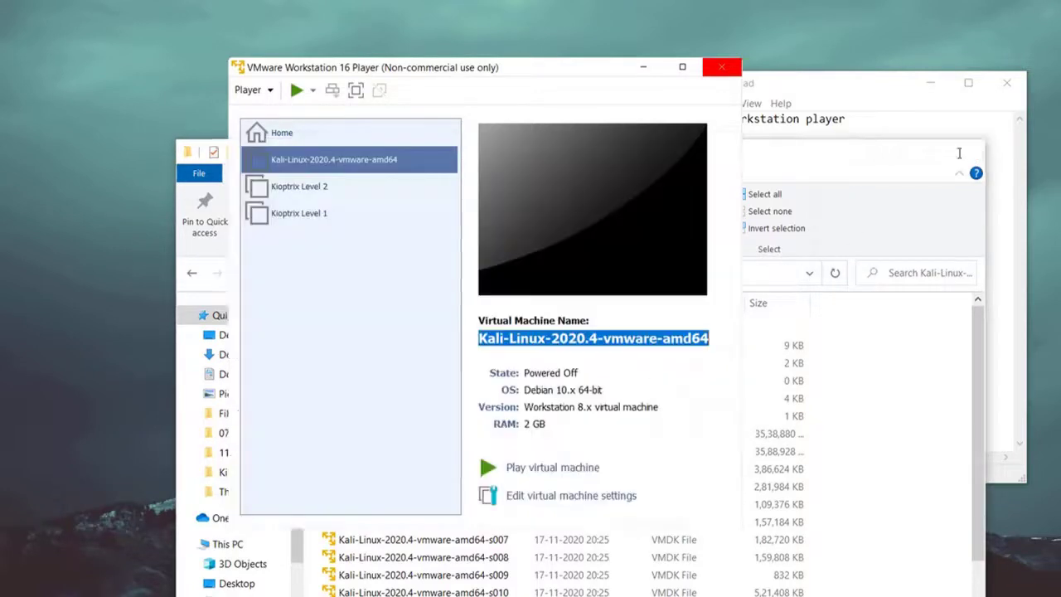
left_click(840, 94)
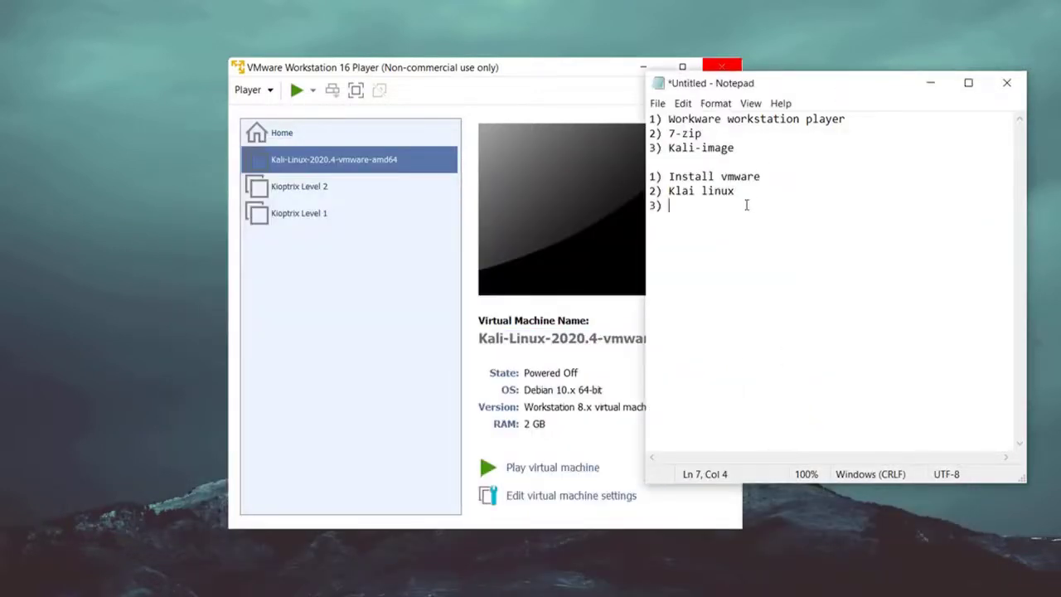
type("w opening the vm ware")
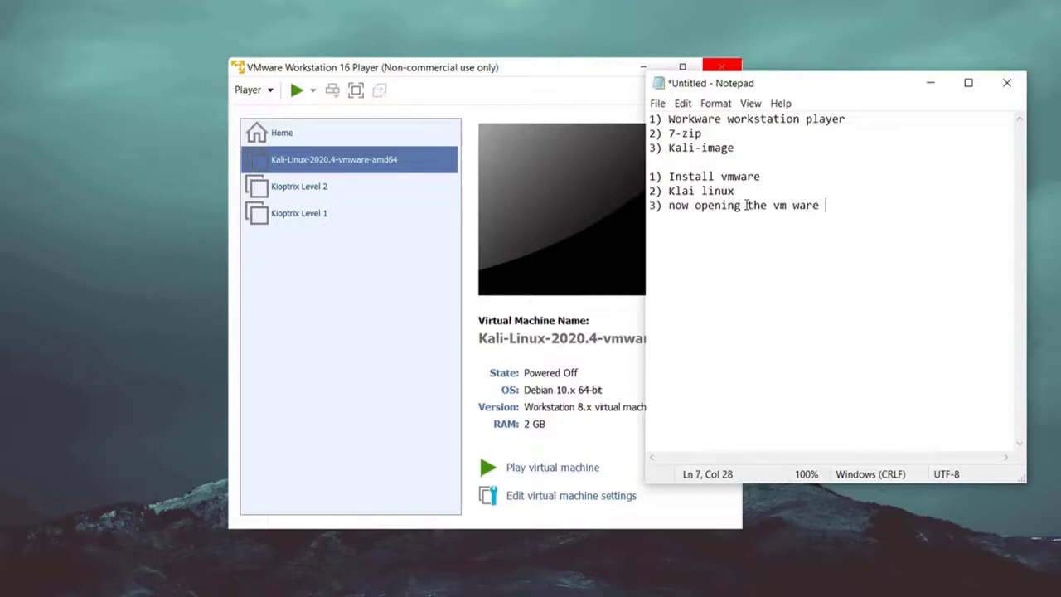
left_click(930, 83)
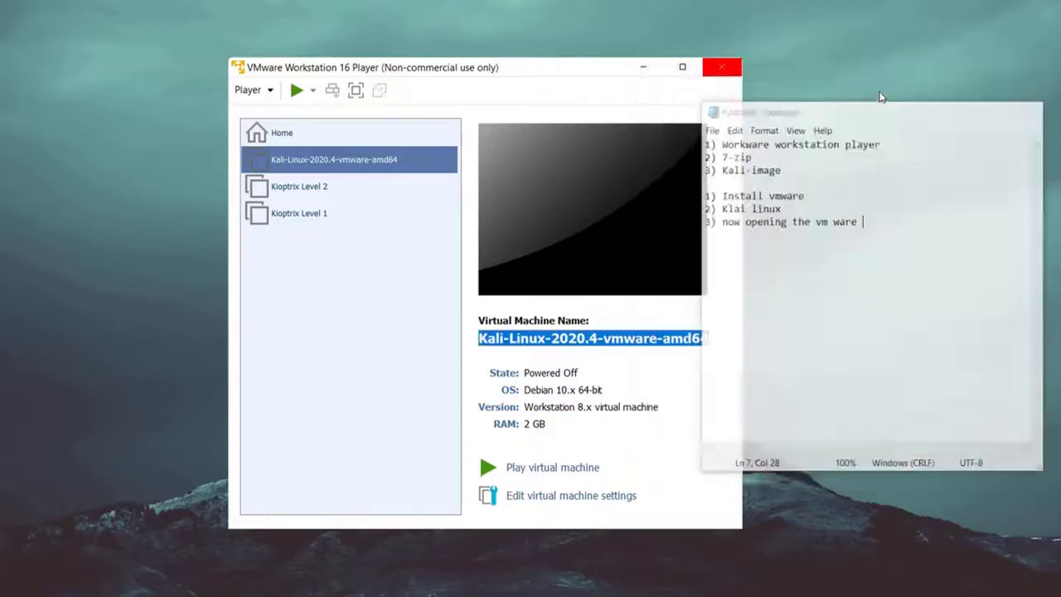
Start the Kali-Linux-2020.4-vmware-amd64 virtual machine, declare it as copied, and reposition its window on the desktop
left_click(548, 469)
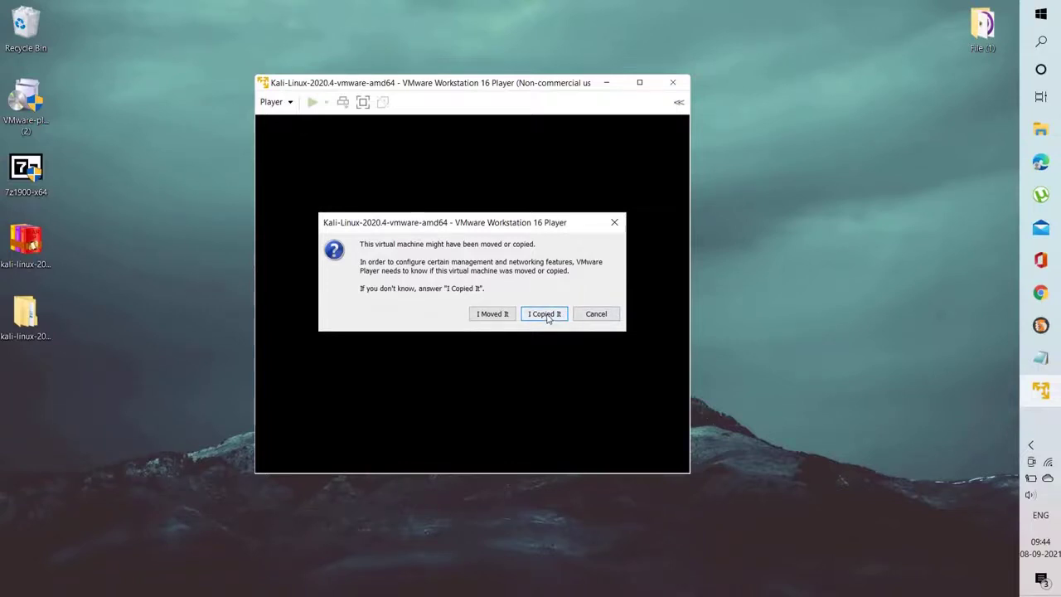
left_click(546, 315)
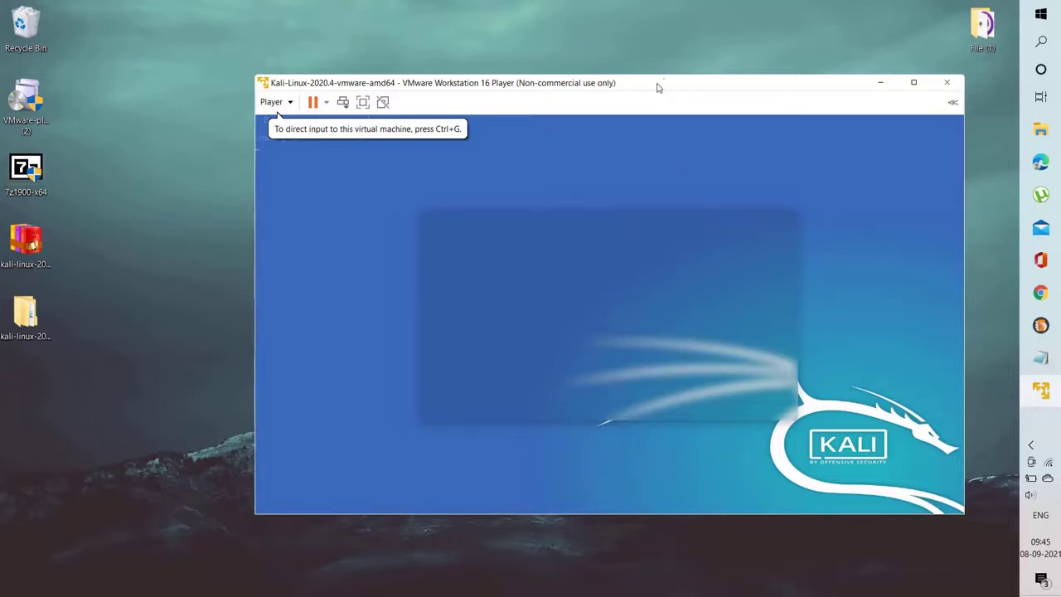
left_click_drag(658, 87, 564, 100)
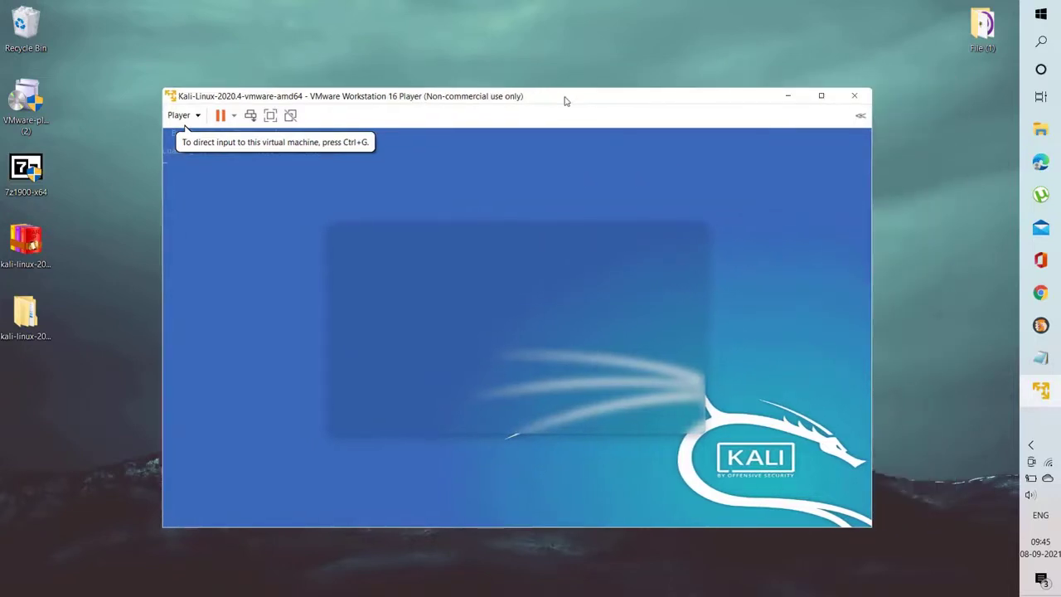
Switch to Microsoft Edge and search the web for "oscp vm image"
left_click(1042, 163)
left_click(401, 36)
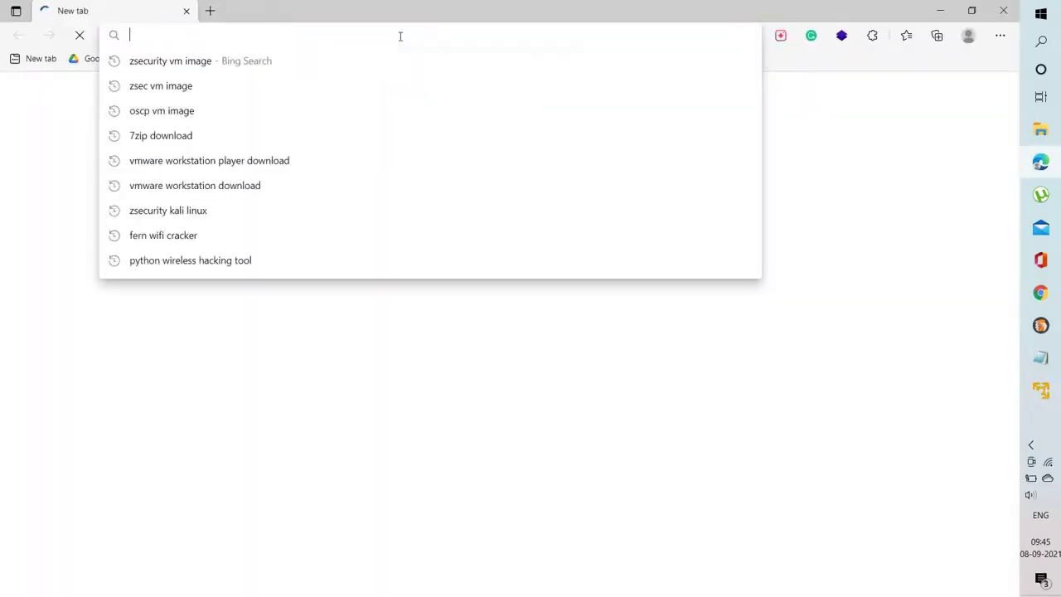
type("oscp vm image")
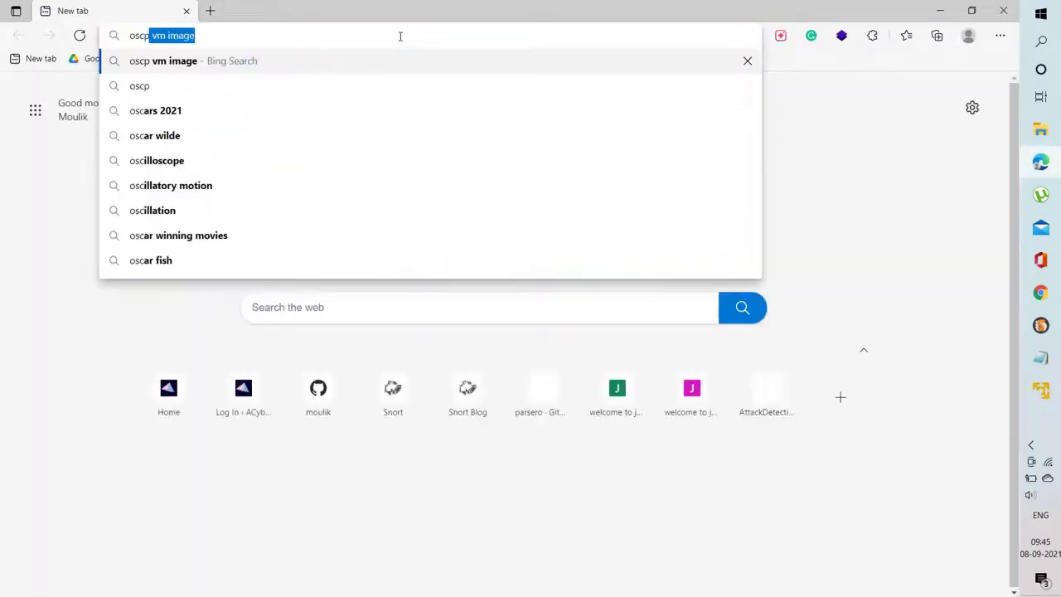
key("Return")
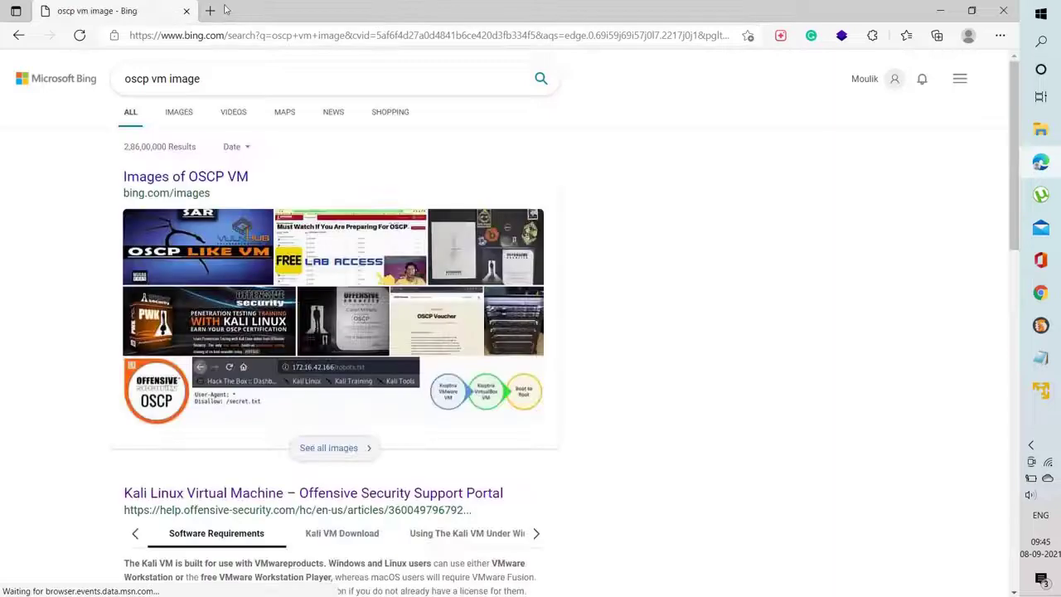
Search the web for "zsecurity kali linux" in a new browser tab
left_click(212, 12)
type("zsem")
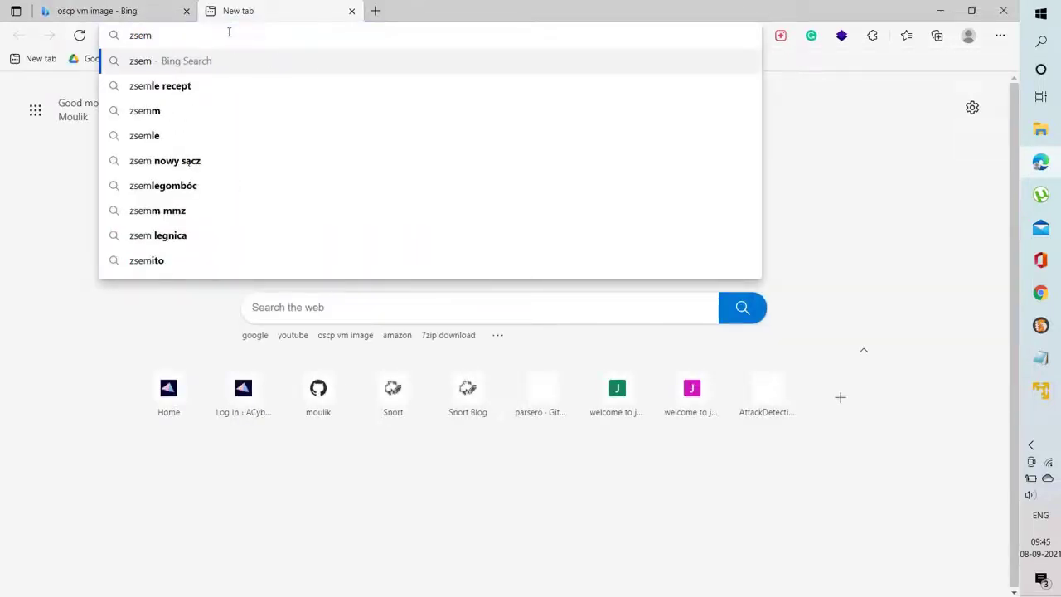
key("BackSpace")
type("curity")
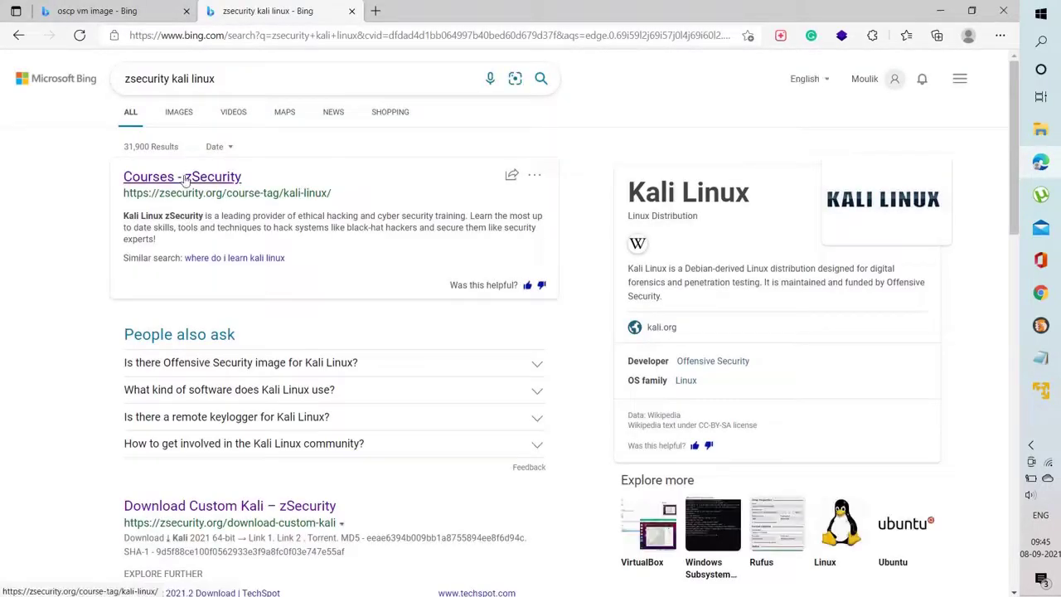
Open the "Download Custom Kali – zSecurity" page from the results and close the zsecurity search tab
left_click(184, 179)
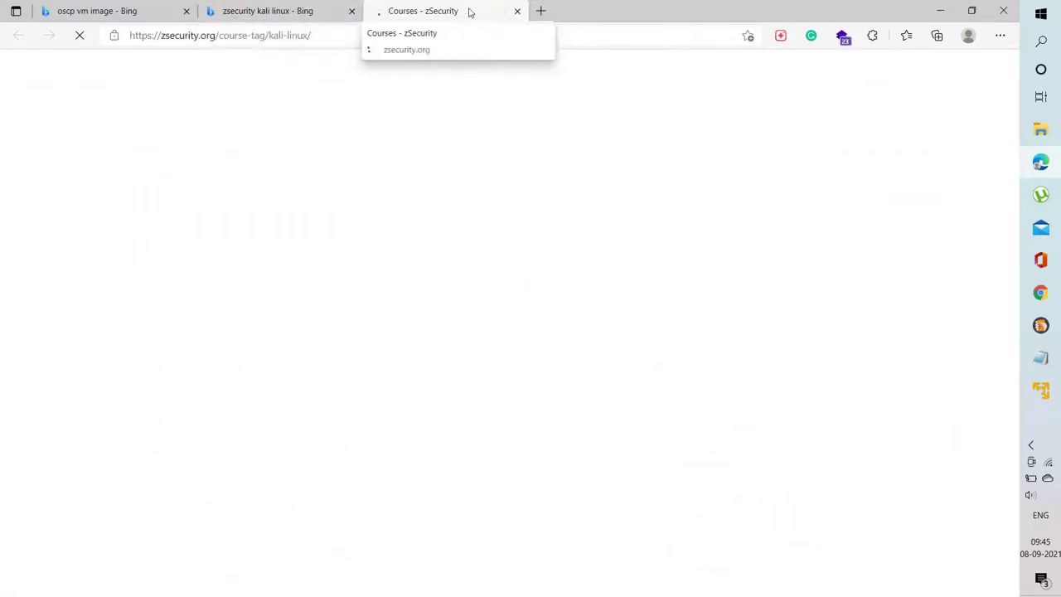
left_click(516, 11)
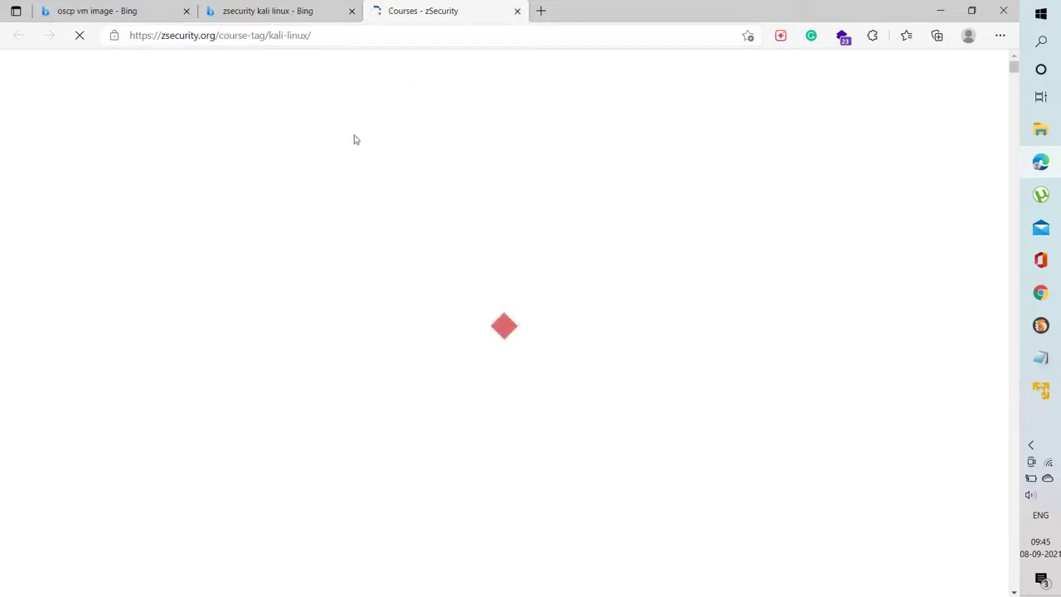
scroll(218, 360, "down", 3)
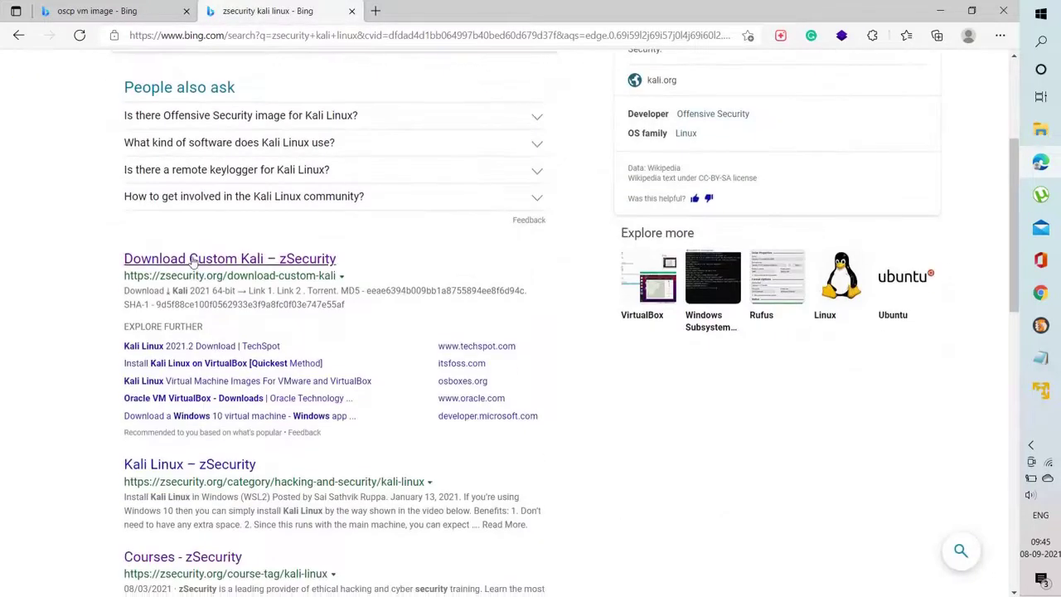
left_click(195, 262)
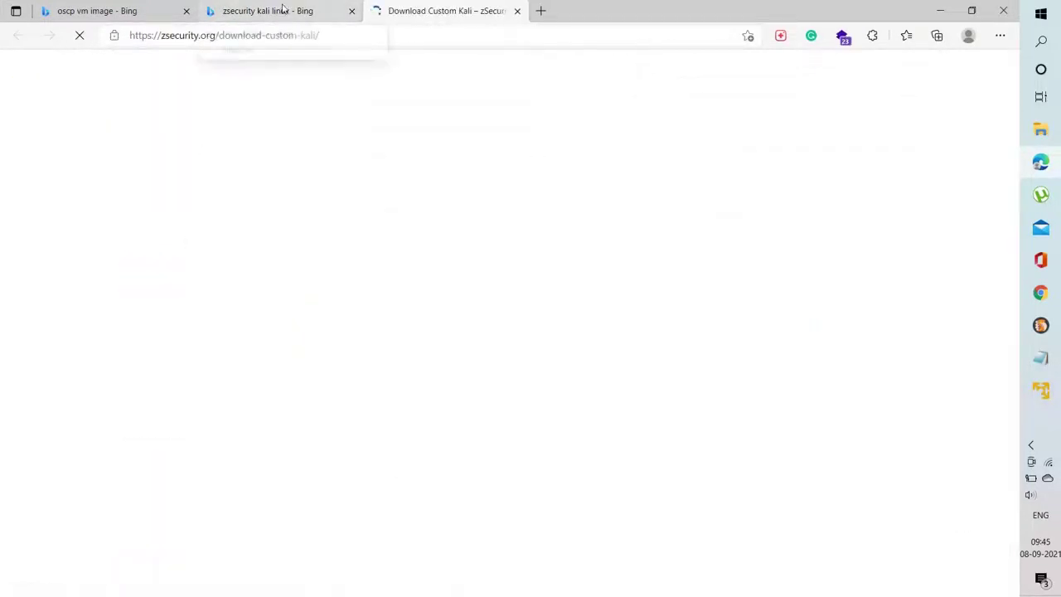
left_click(352, 11)
Open the Offensive Security "Kali Linux Virtual Machine" article from the "oscp vm image" results and close that search tab
left_click(139, 7)
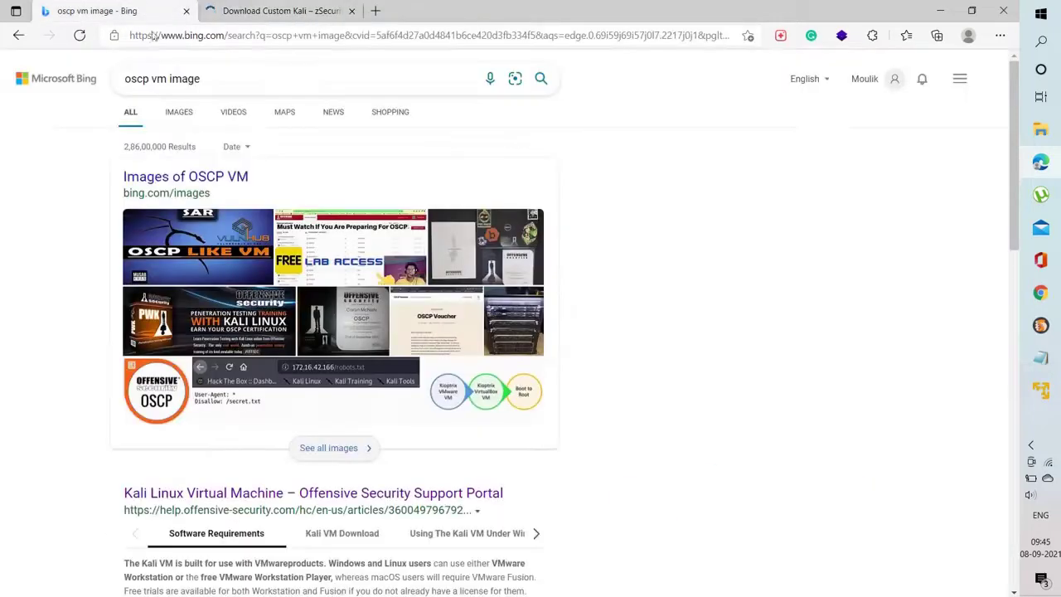
scroll(284, 486, "down", 4)
left_click(245, 163)
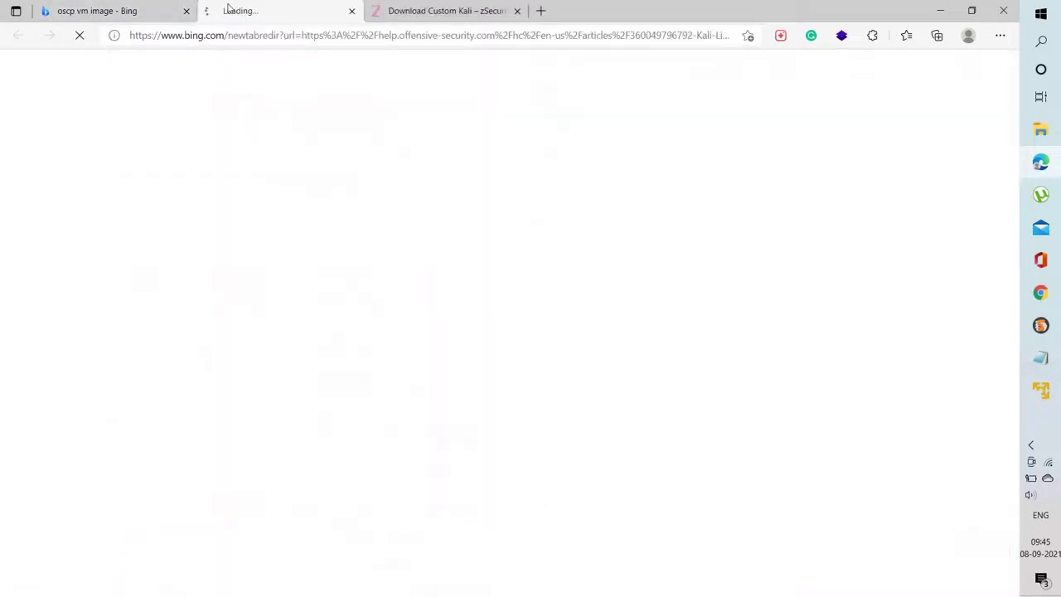
left_click(186, 11)
Look up the Kali VM's login credentials in the Offensive Security "Kali Linux Virtual Machine" article
left_click(235, 10)
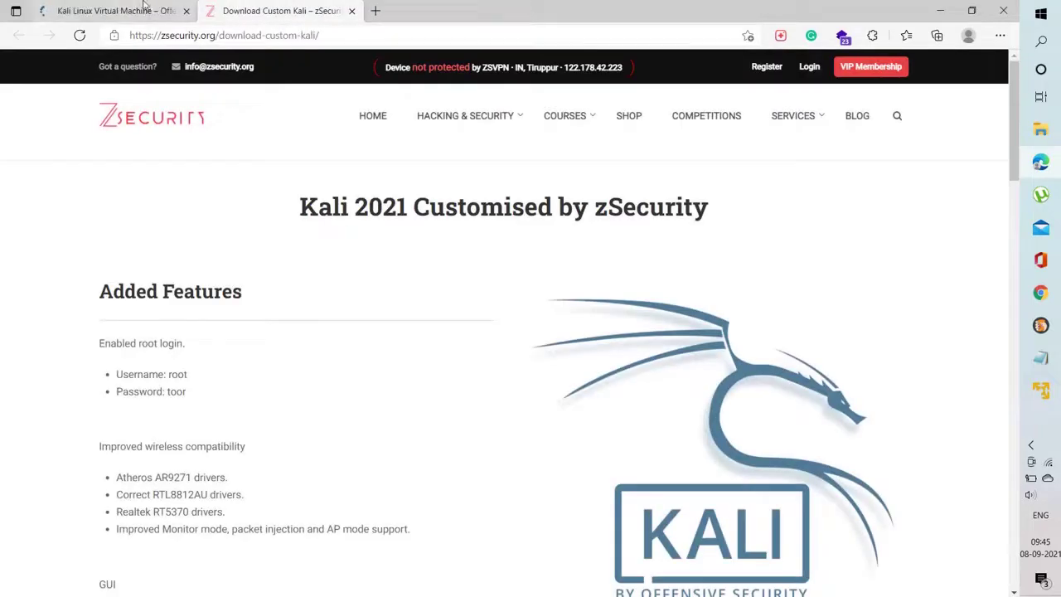
left_click(116, 10)
scroll(431, 406, "down", 5)
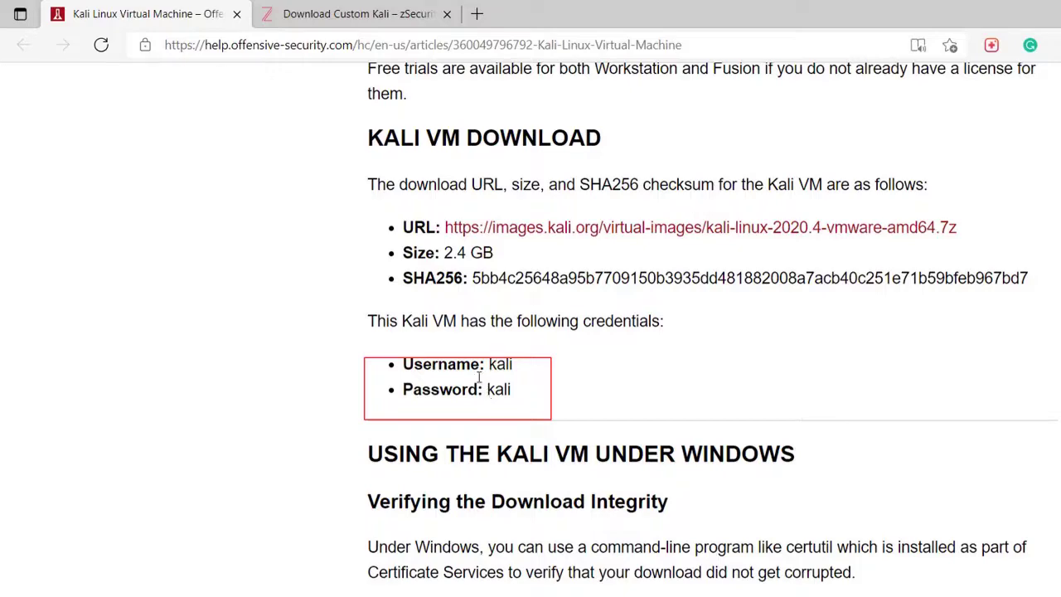
scroll(635, 268, "up", 6)
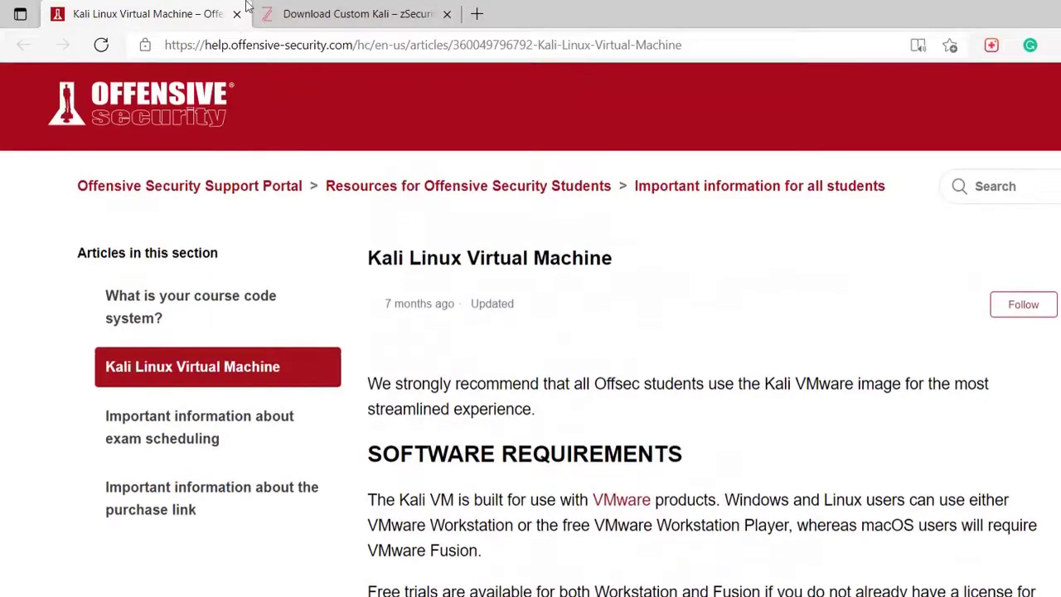
Review the download links and root login credentials on zSecurity's custom Kali page, and close the browser
left_click(304, 12)
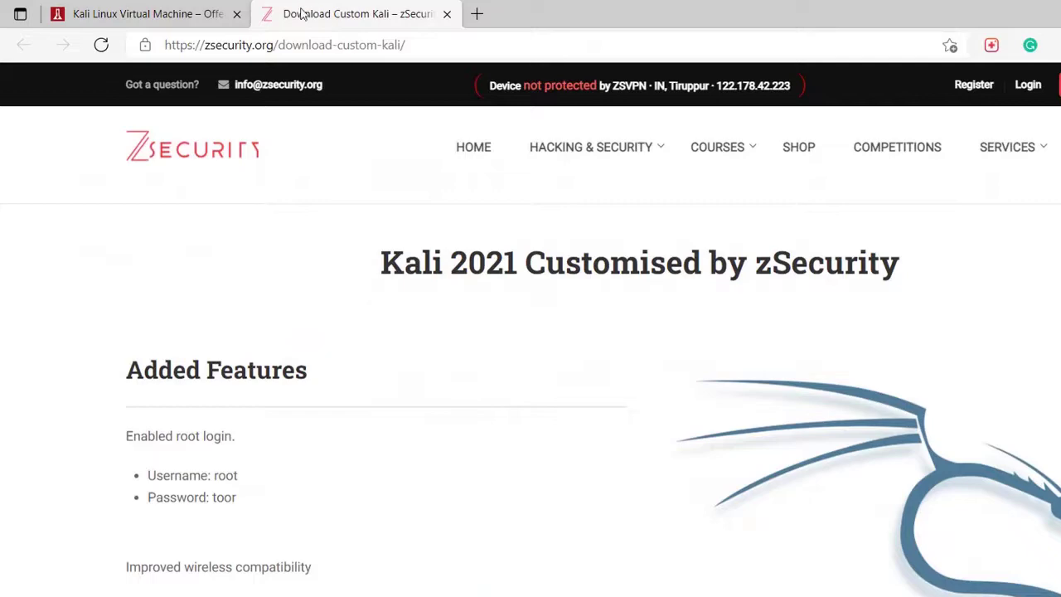
scroll(1013, 526, "down", 5)
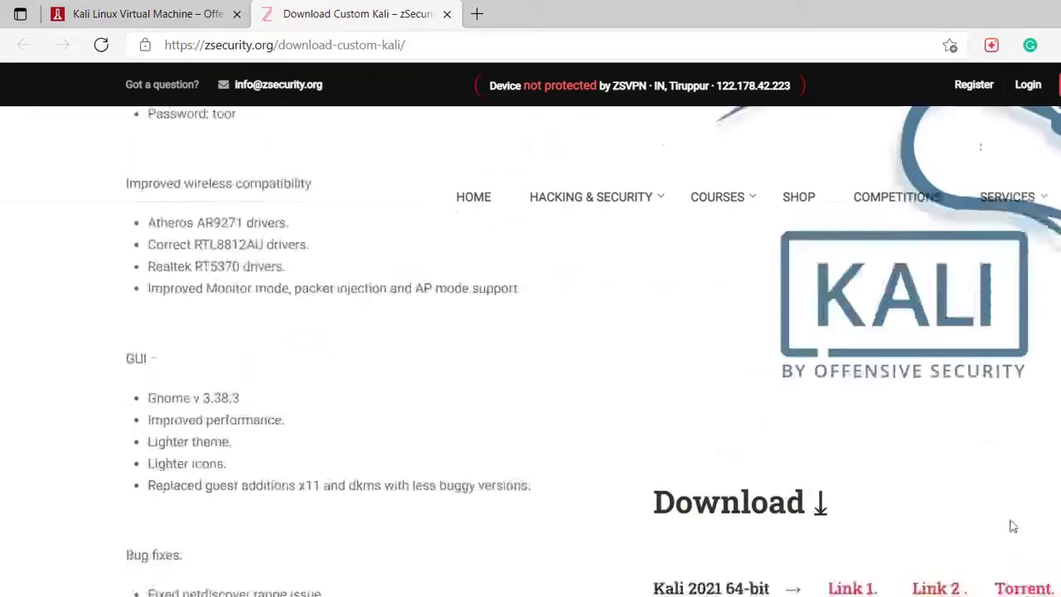
scroll(1013, 527, "down", 10)
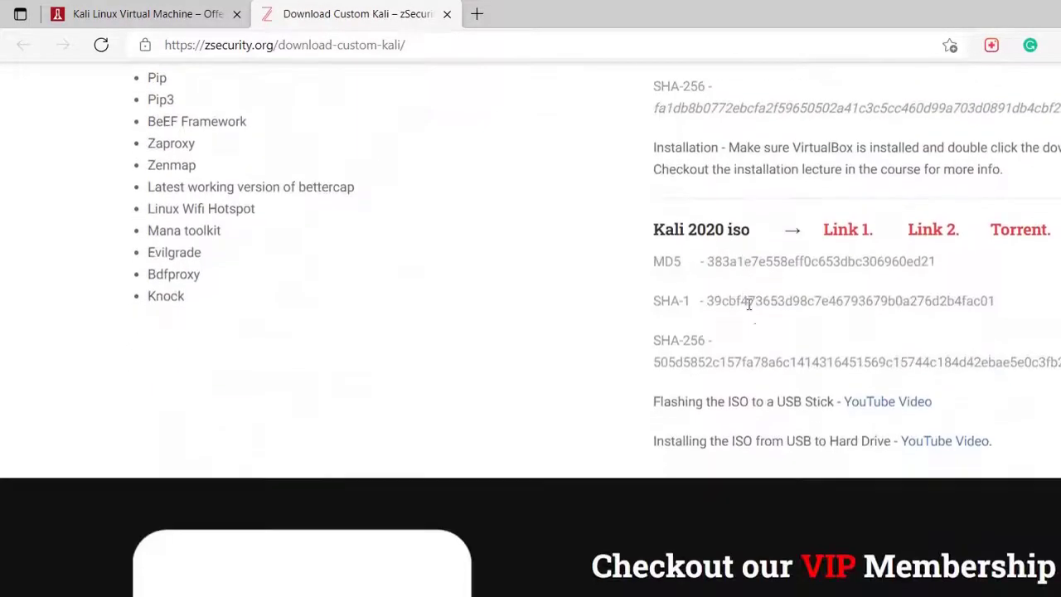
scroll(771, 379, "up", 12)
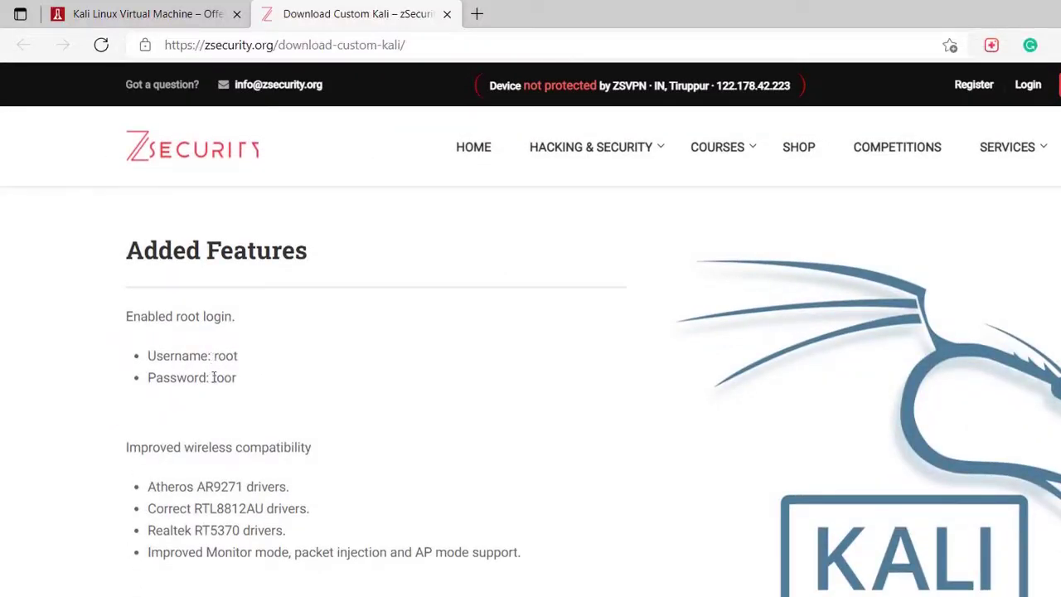
left_click_drag(213, 378, 237, 377)
left_click(1017, 401)
left_click(447, 14)
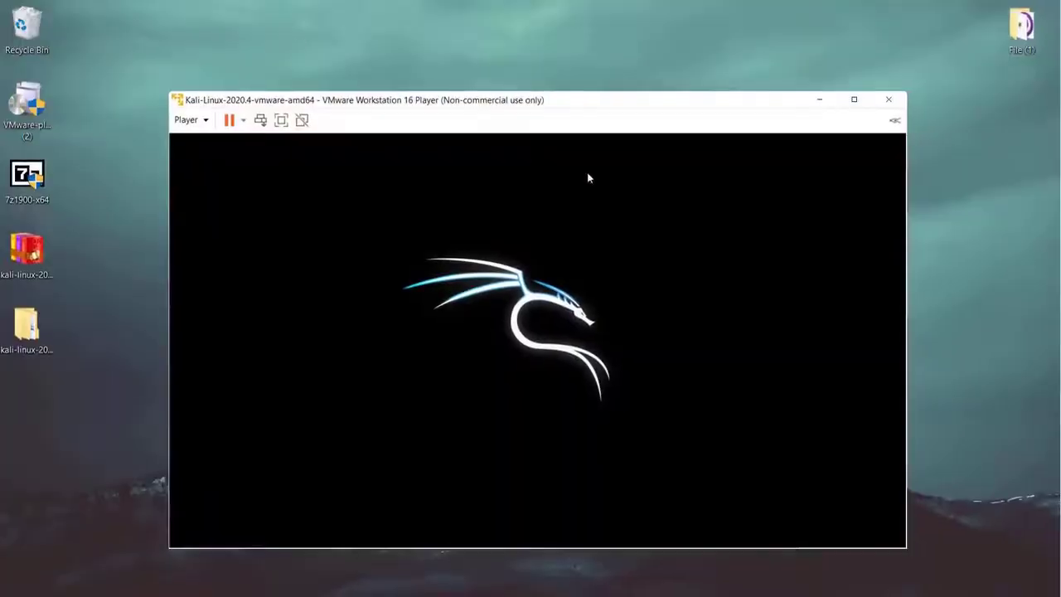
Log in to the Kali virtual machine with the account's username and password, and display it in full screen
left_click_drag(480, 105, 480, 84)
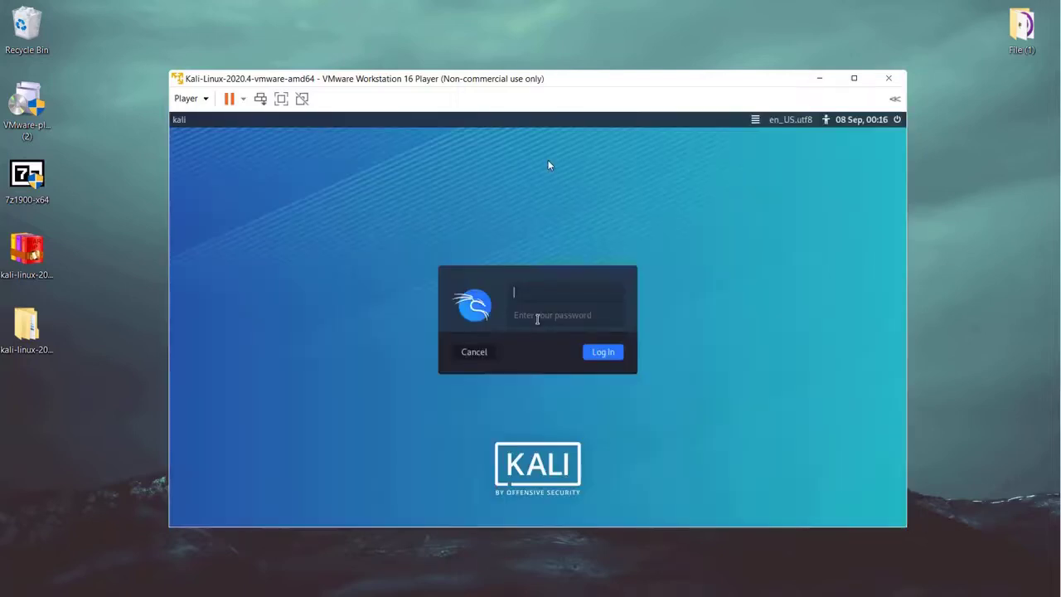
left_click(547, 160)
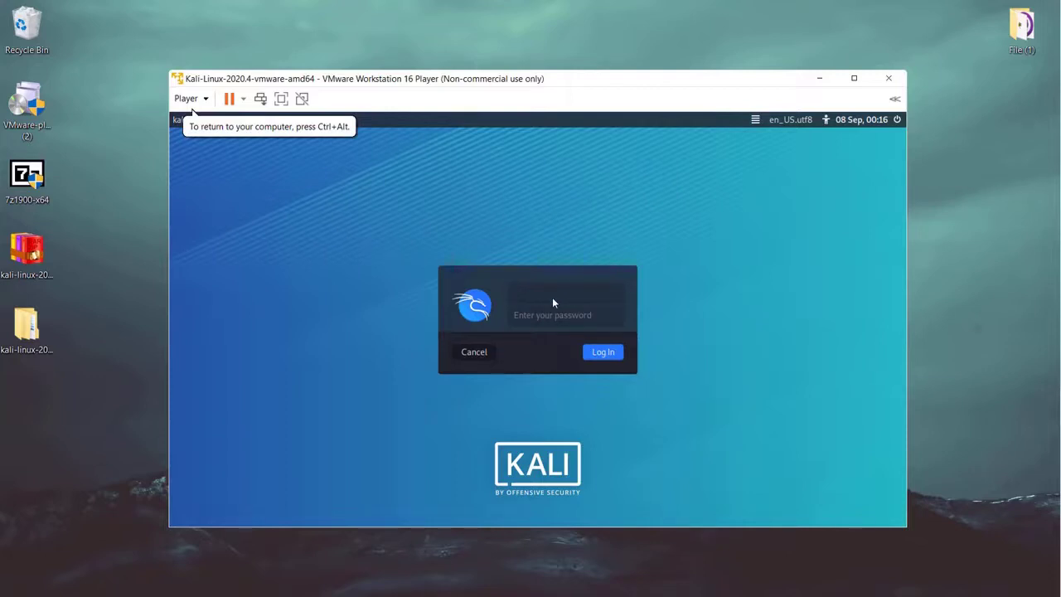
type("k")
left_click(540, 318)
type("kali")
left_click(601, 357)
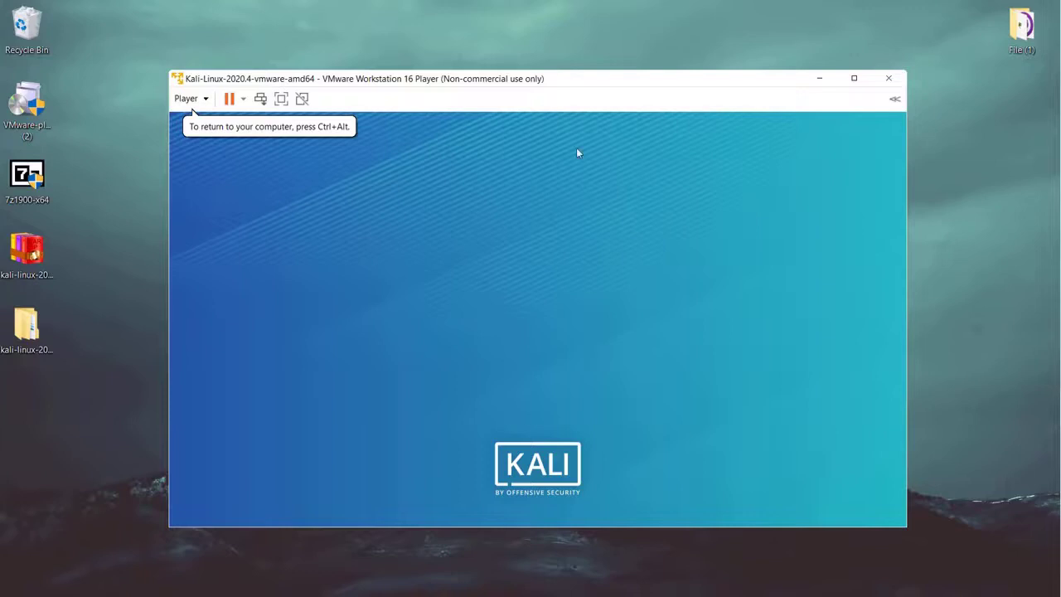
left_click(855, 80)
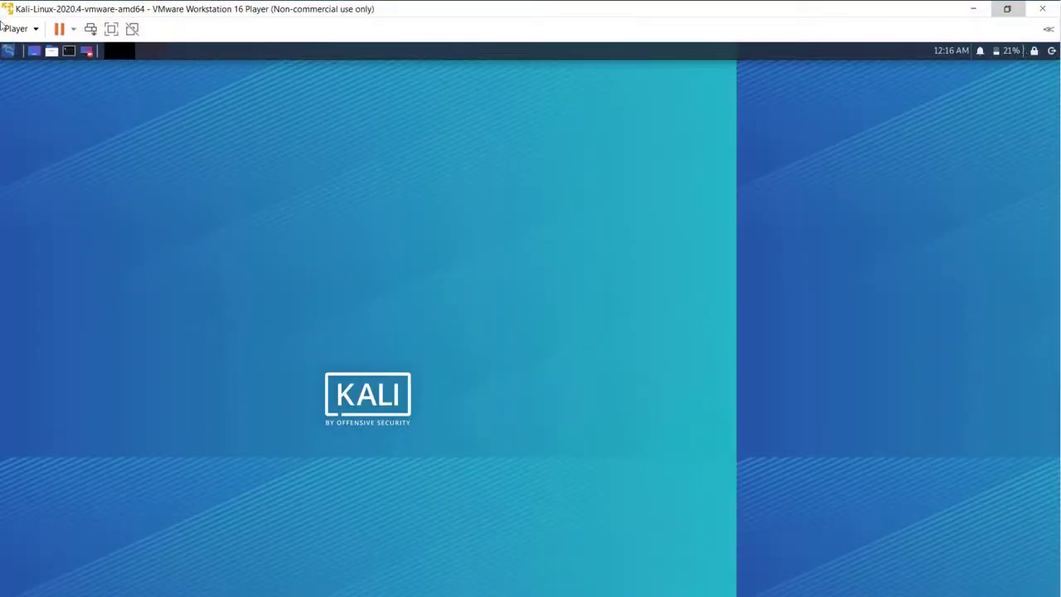
left_click(111, 29)
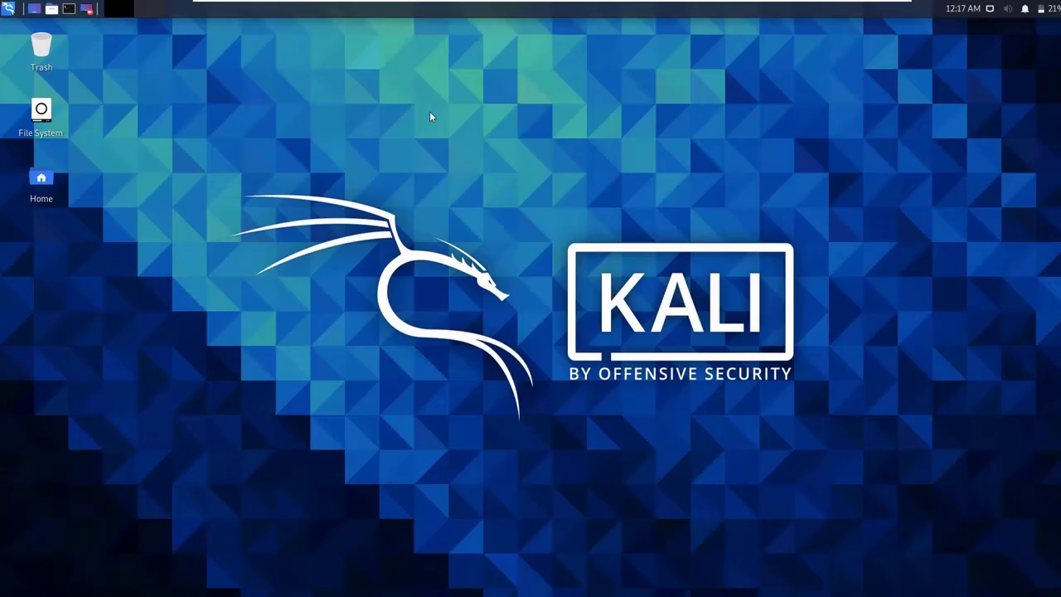
right_click(431, 115)
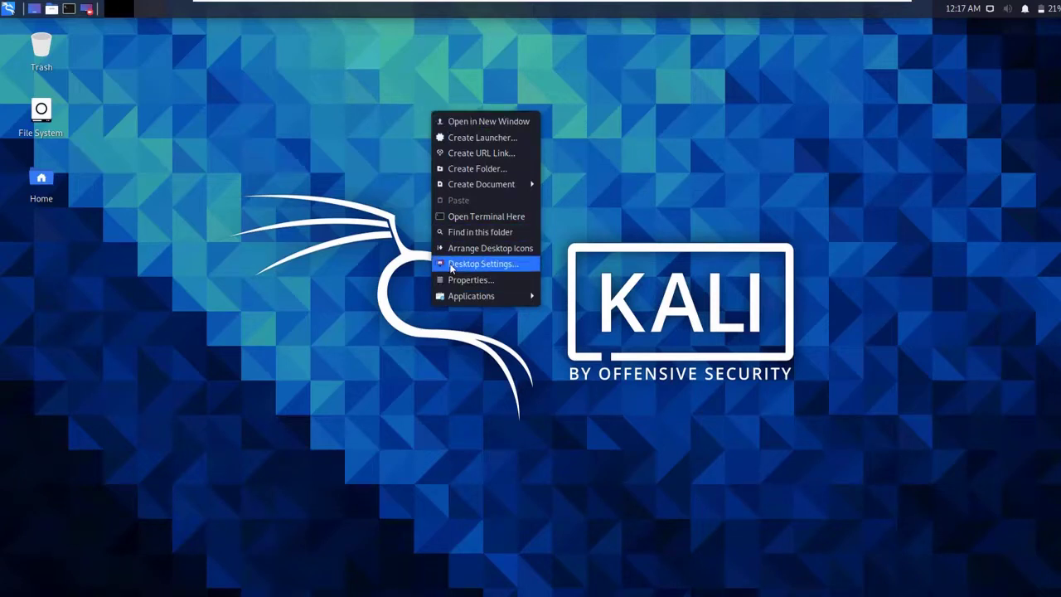
left_click(452, 265)
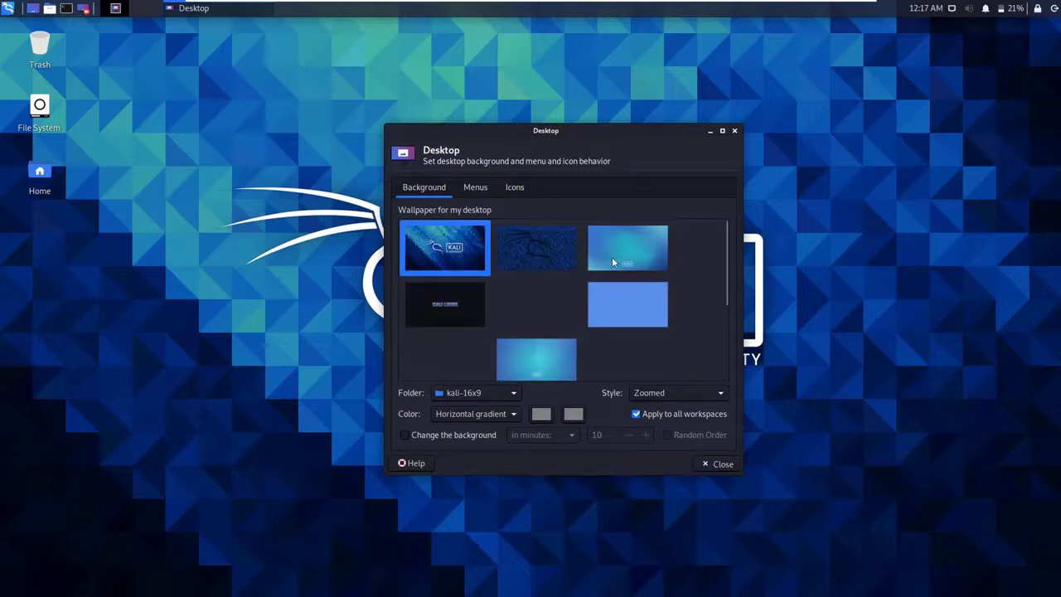
scroll(539, 290, "down", 1)
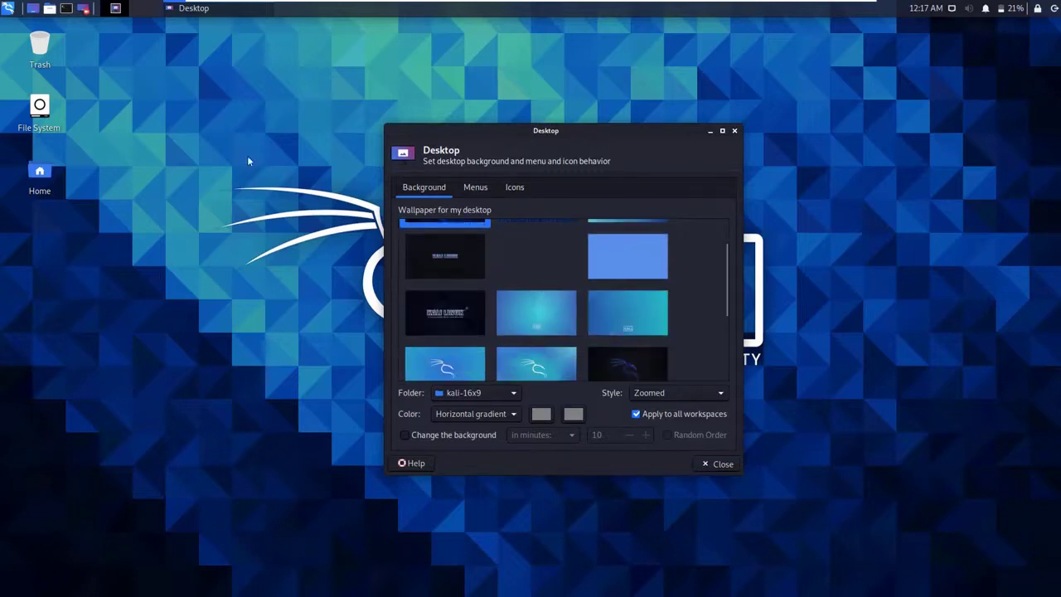
left_click_drag(578, 134, 711, 80)
scroll(618, 257, "down", 2)
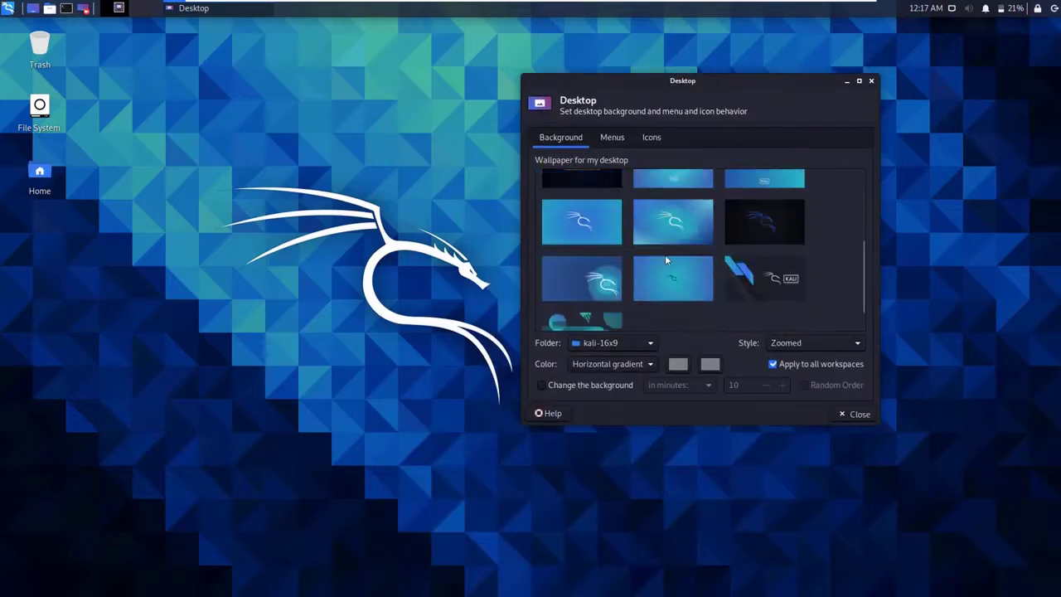
left_click(673, 234)
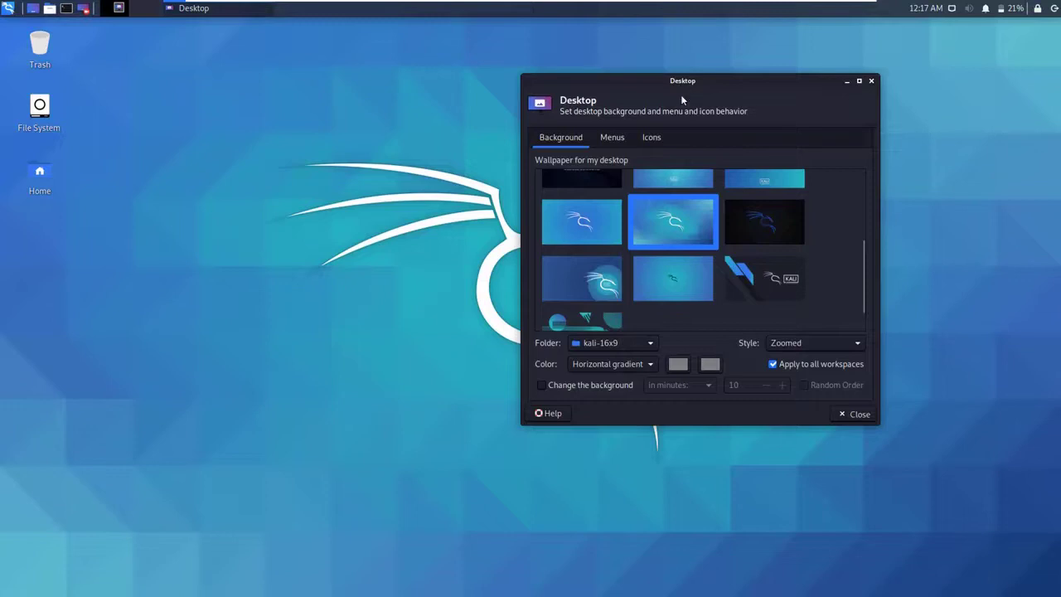
Change the desktop wallpaper to the black one with the blue dragon outline
left_click_drag(682, 101, 567, 125)
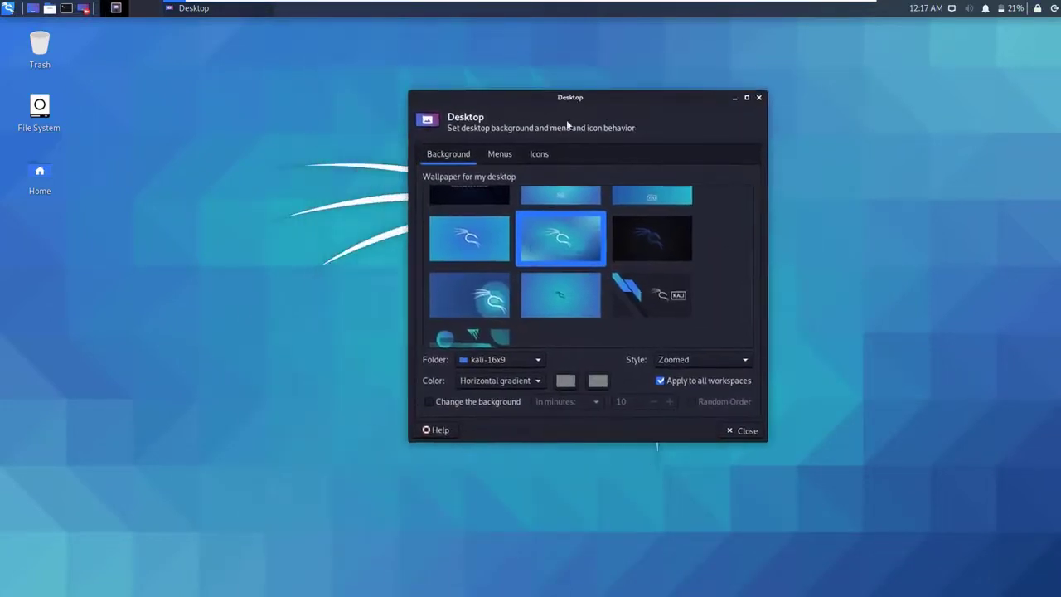
scroll(529, 244, "up", 1)
left_click(672, 290)
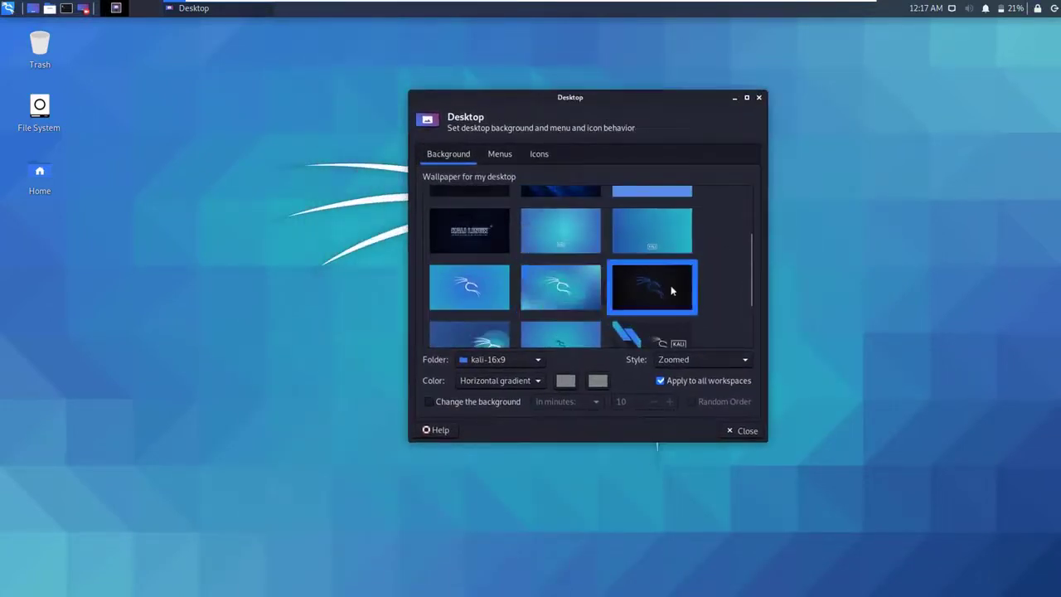
Set the wallpaper back to the first blue mosaic image with the Kali logo and close the desktop settings
scroll(525, 282, "up", 3)
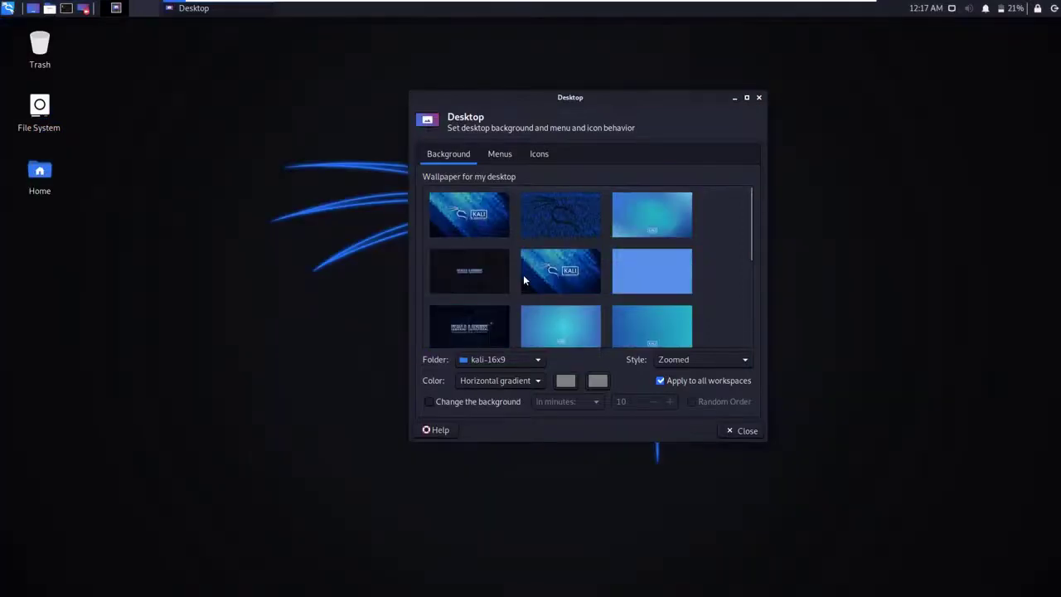
left_click(482, 209)
left_click_drag(652, 103, 621, 223)
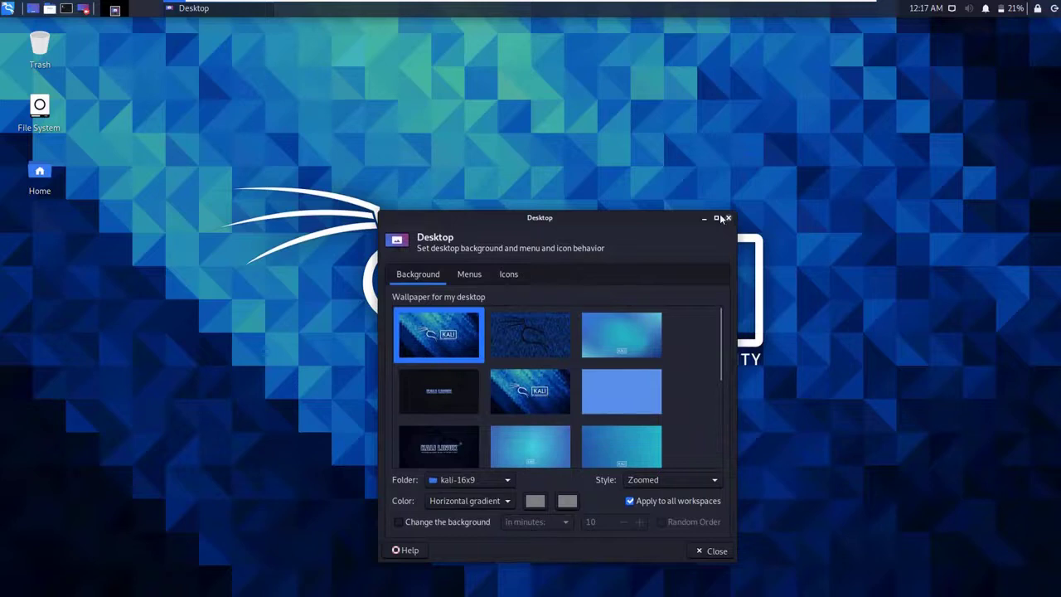
left_click(728, 218)
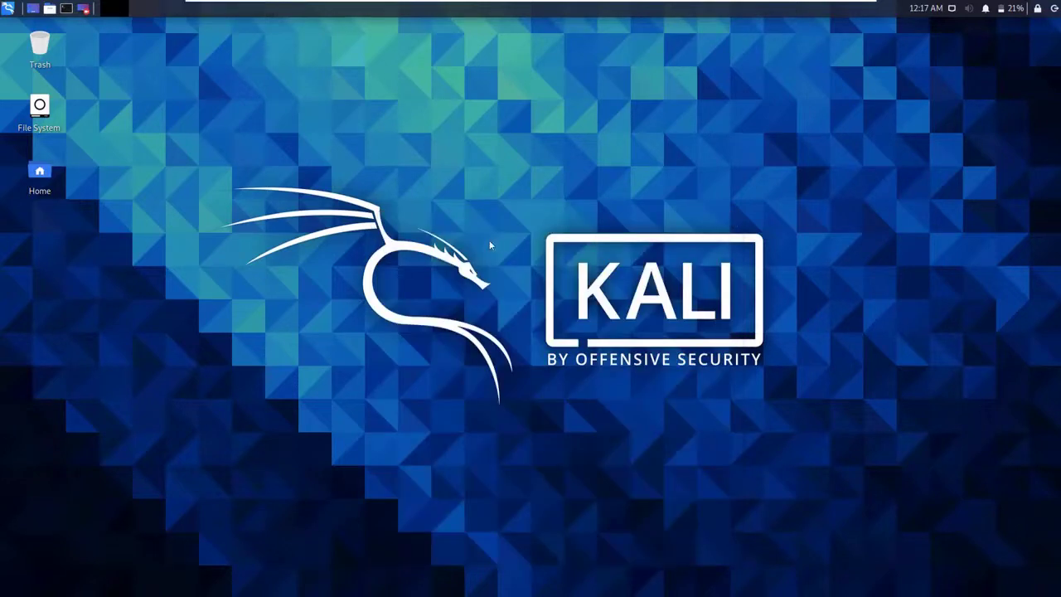
left_click(8, 10)
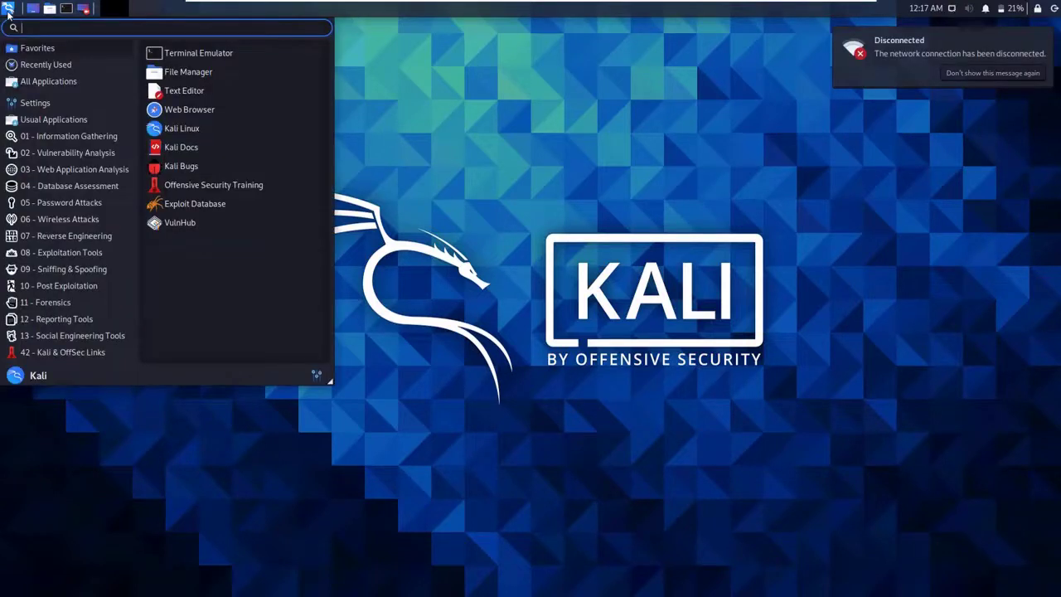
left_click(75, 136)
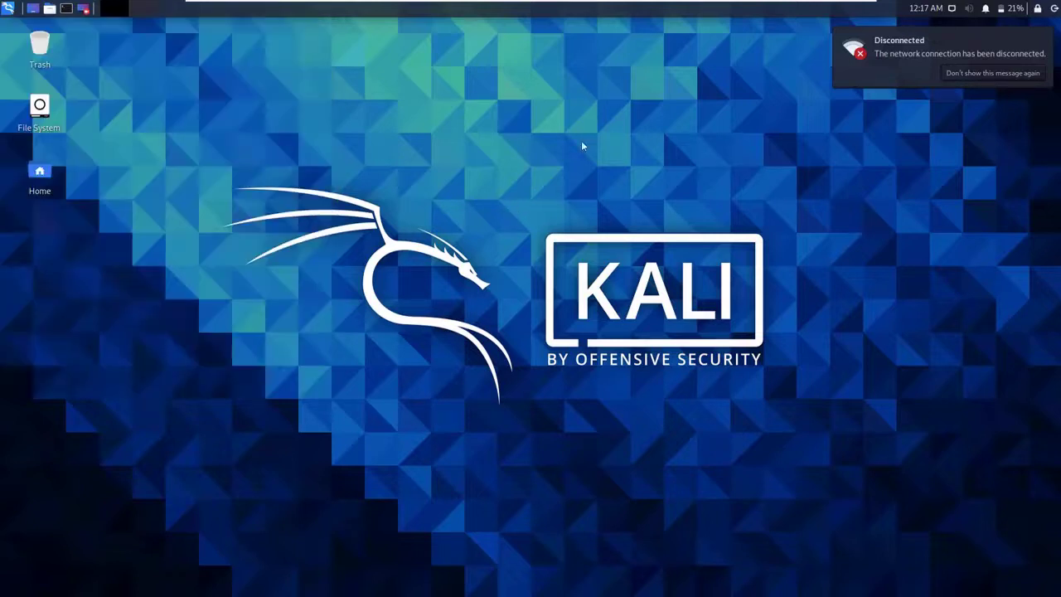
left_click(581, 140)
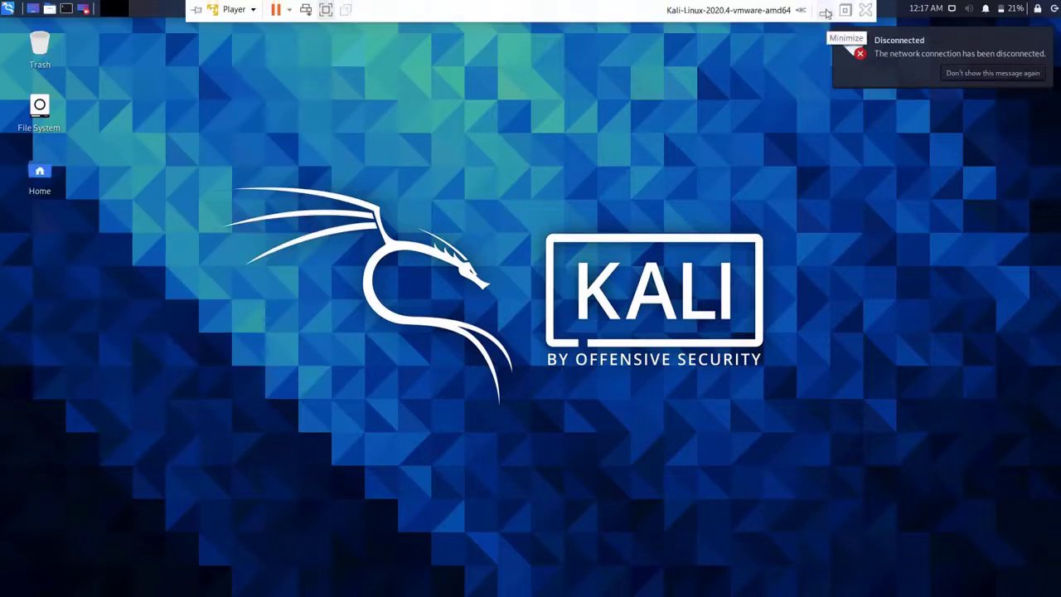
Minimise the Kali virtual machine, switch to Microsoft Edge and enter "oscp vm" as a search query
left_click(827, 12)
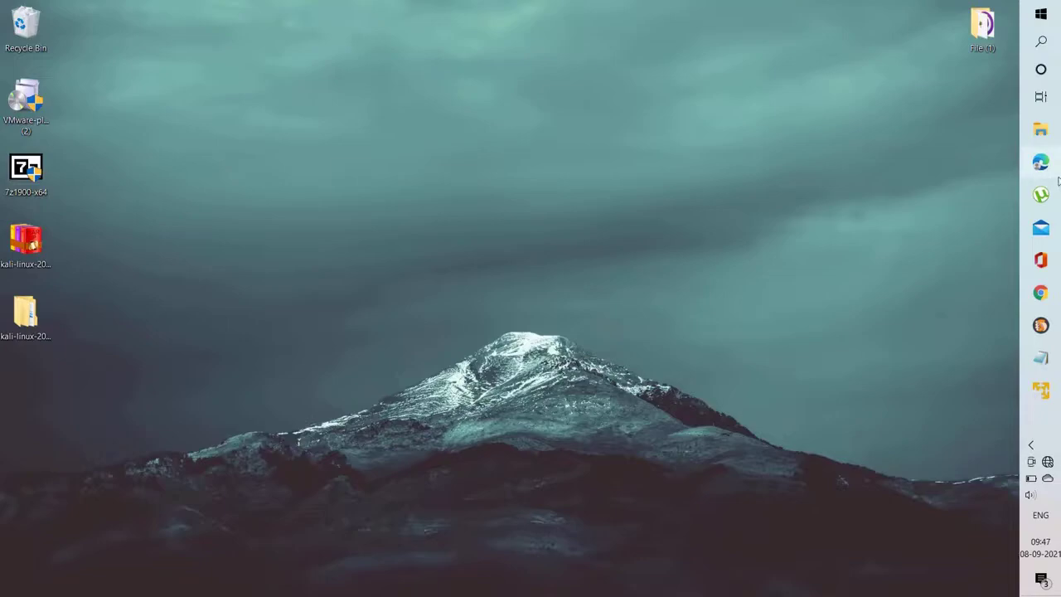
left_click(1042, 165)
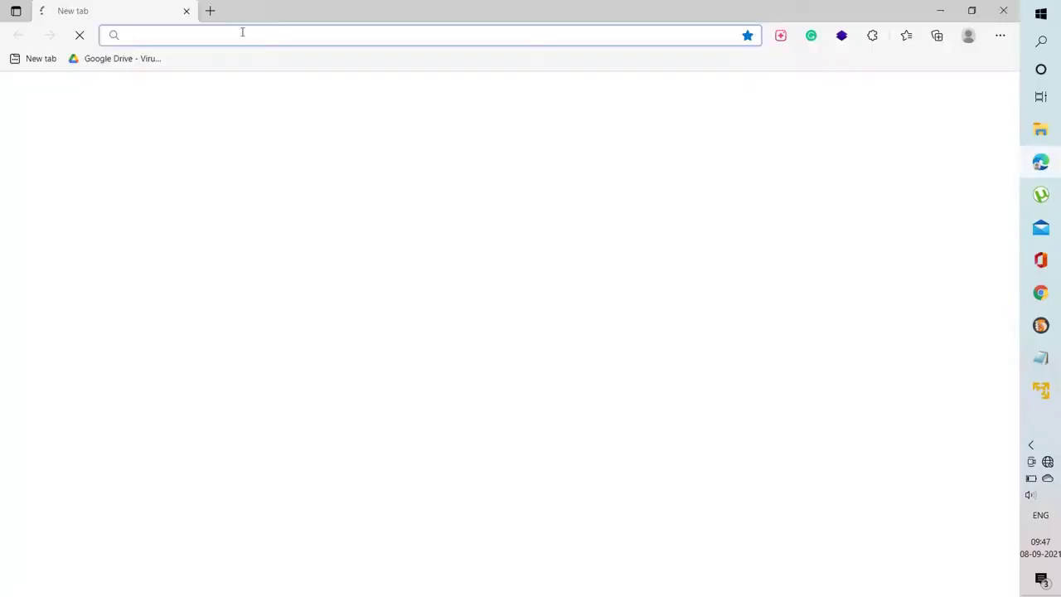
left_click(161, 36)
type("osc")
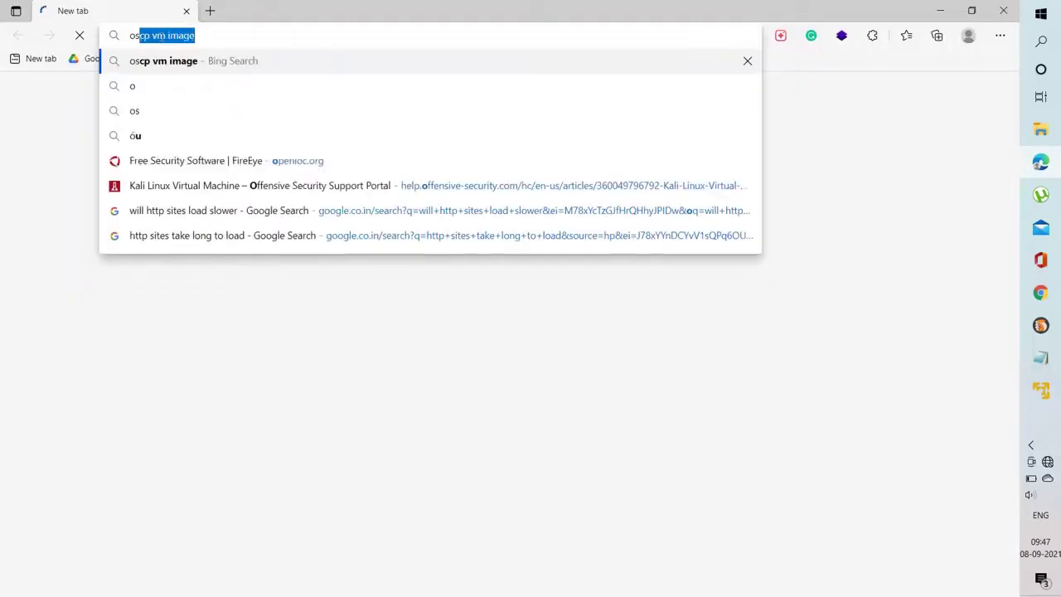
type("p vm")
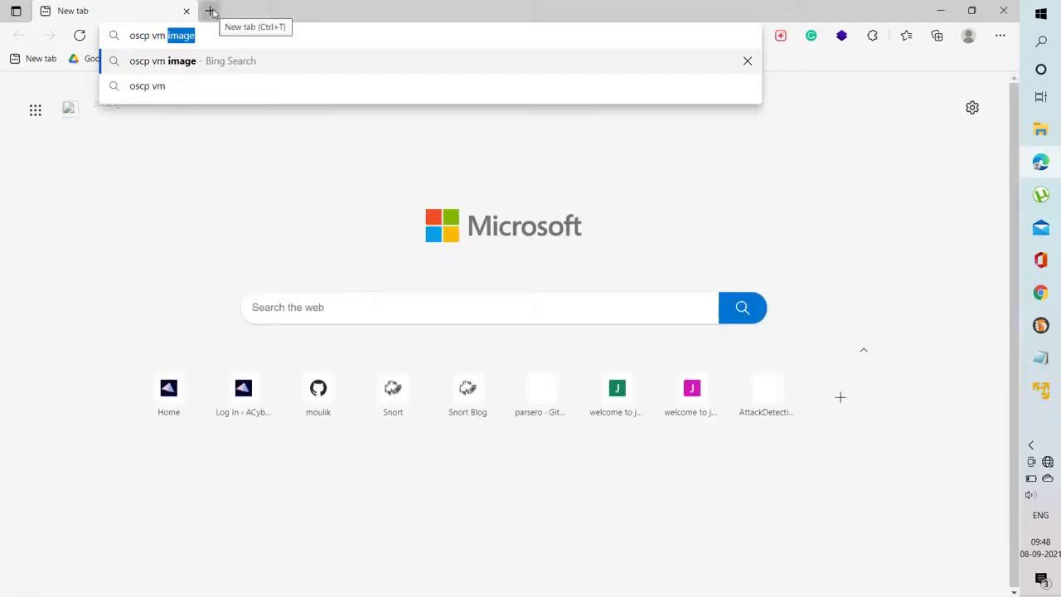
Try to search the web for "kali.org downlaod" in a new browser tab
left_click(210, 11)
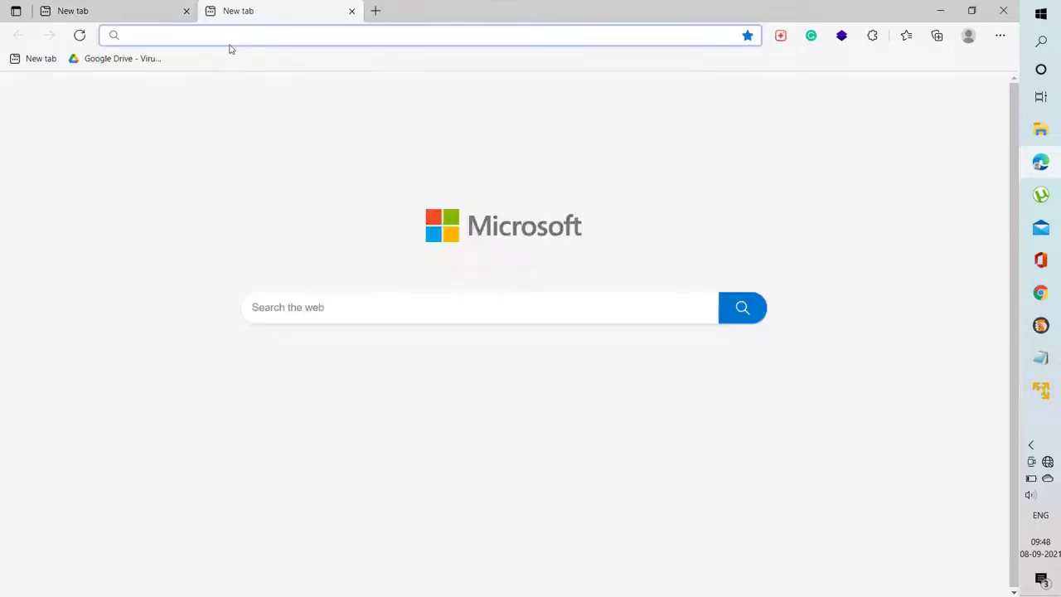
type("kali.org ")
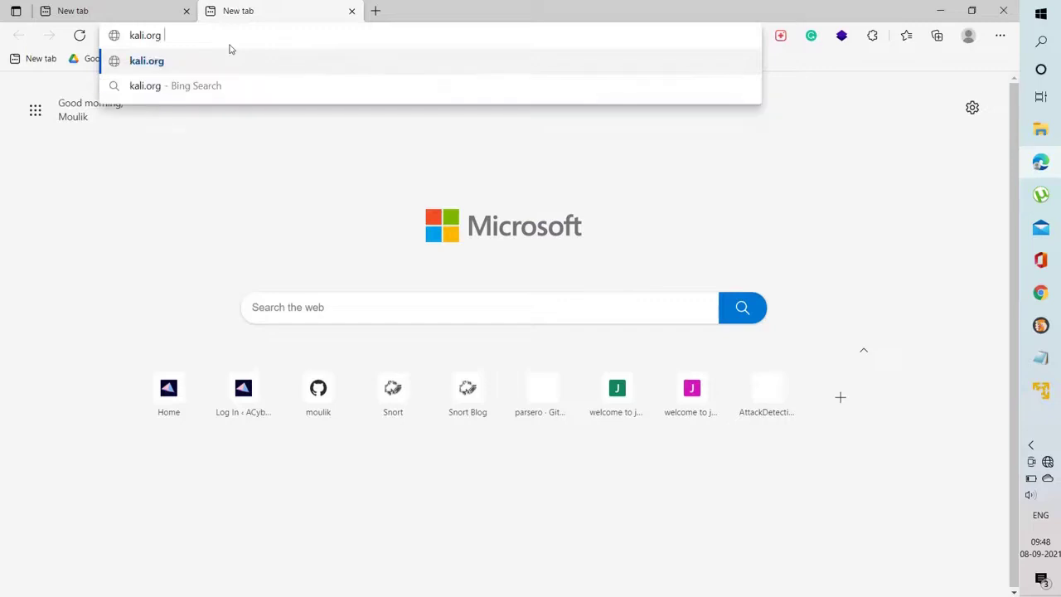
type("down")
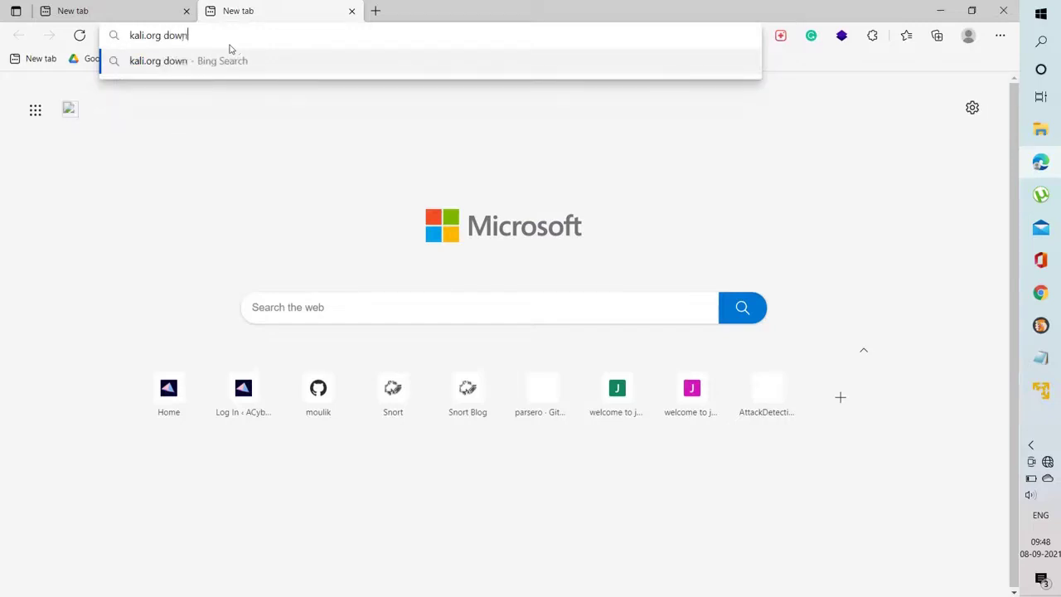
type("laod")
key("Return")
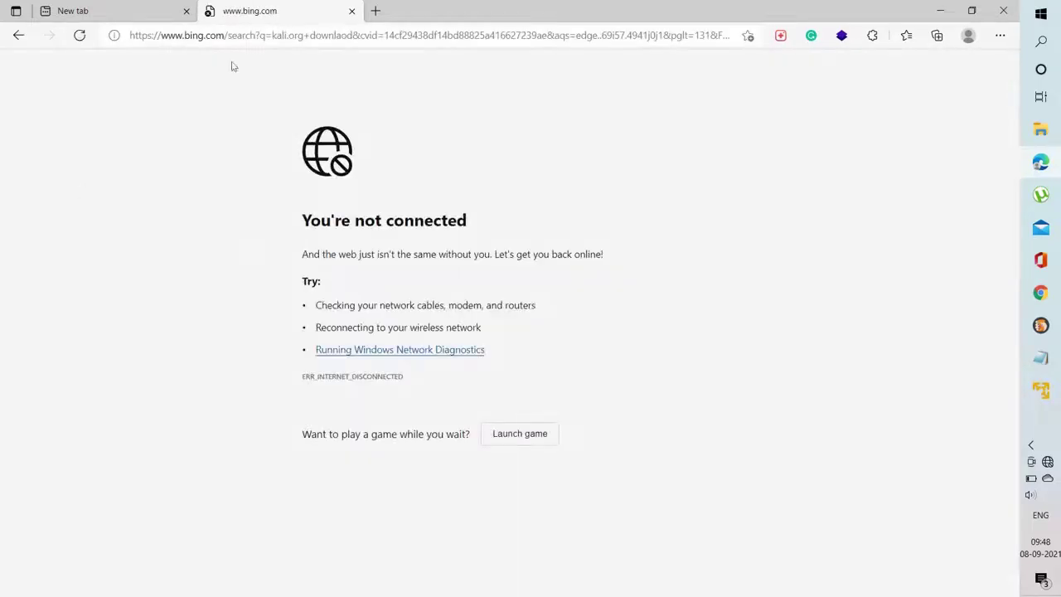
Check which Wi-Fi networks are available on the Windows host, then dismiss the network list
left_click(1048, 480)
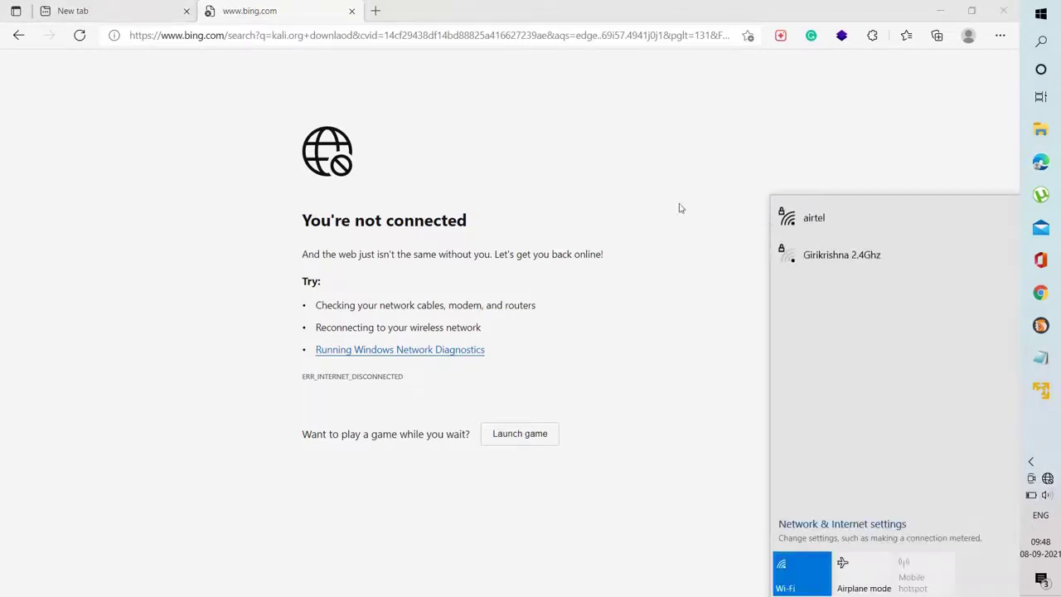
left_click(687, 189)
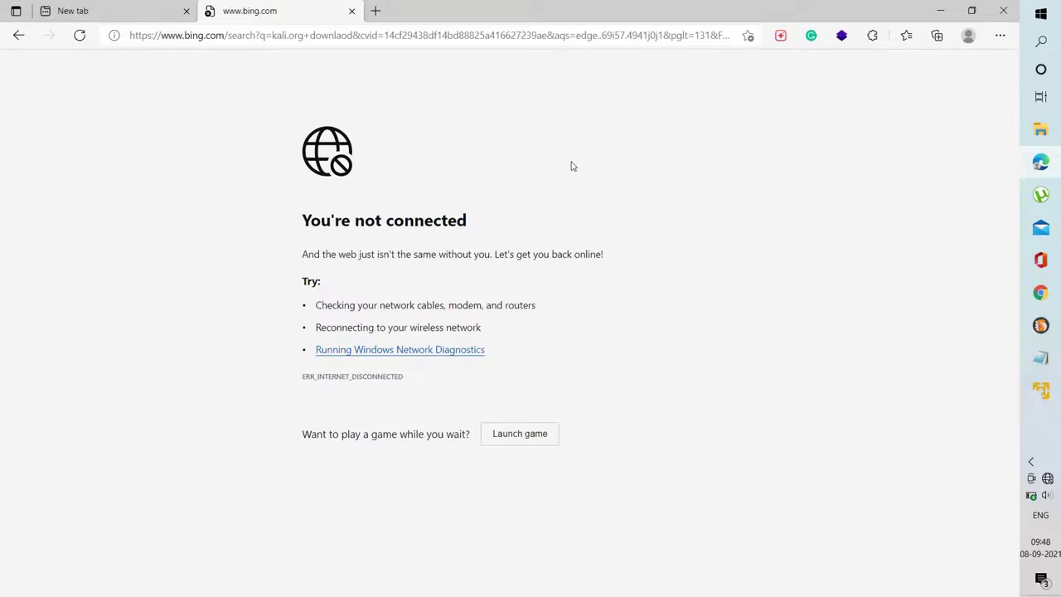
left_click(1048, 479)
left_click(748, 229)
left_click(1048, 480)
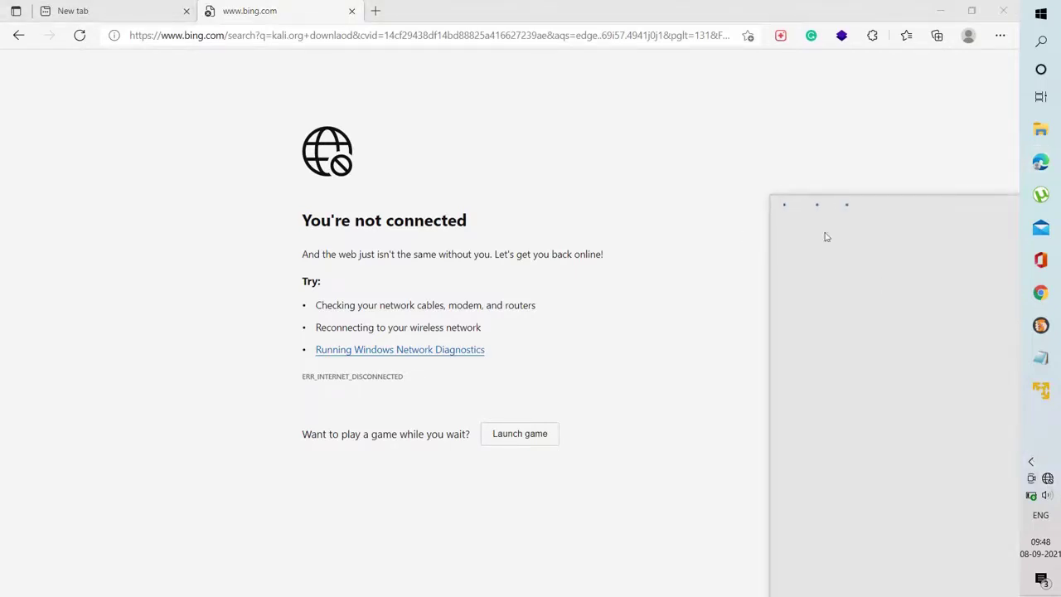
left_click(748, 165)
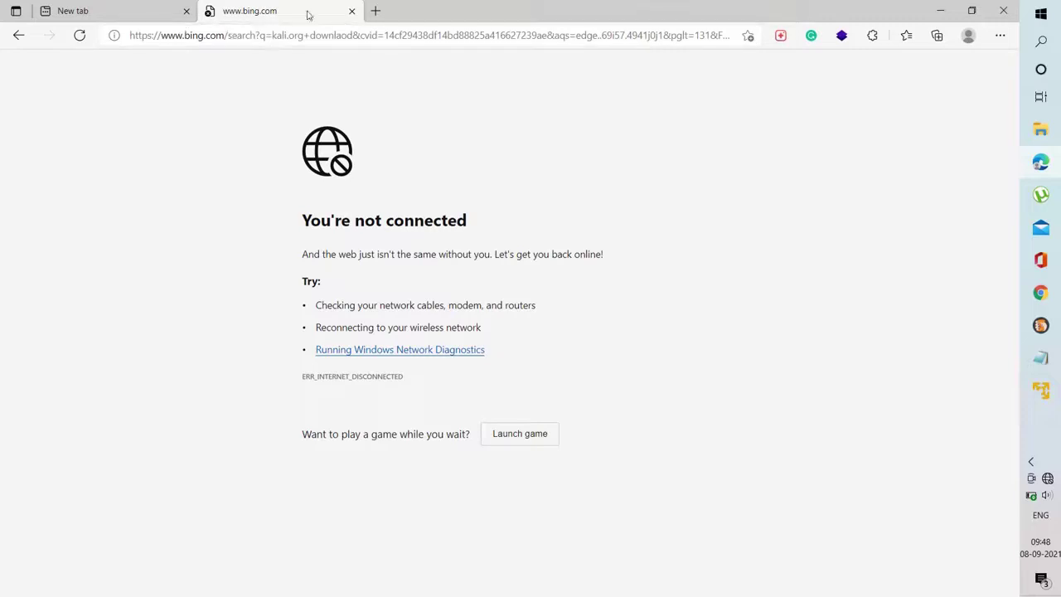
Close the tab with the kali.org search and minimise the browser
left_click(352, 13)
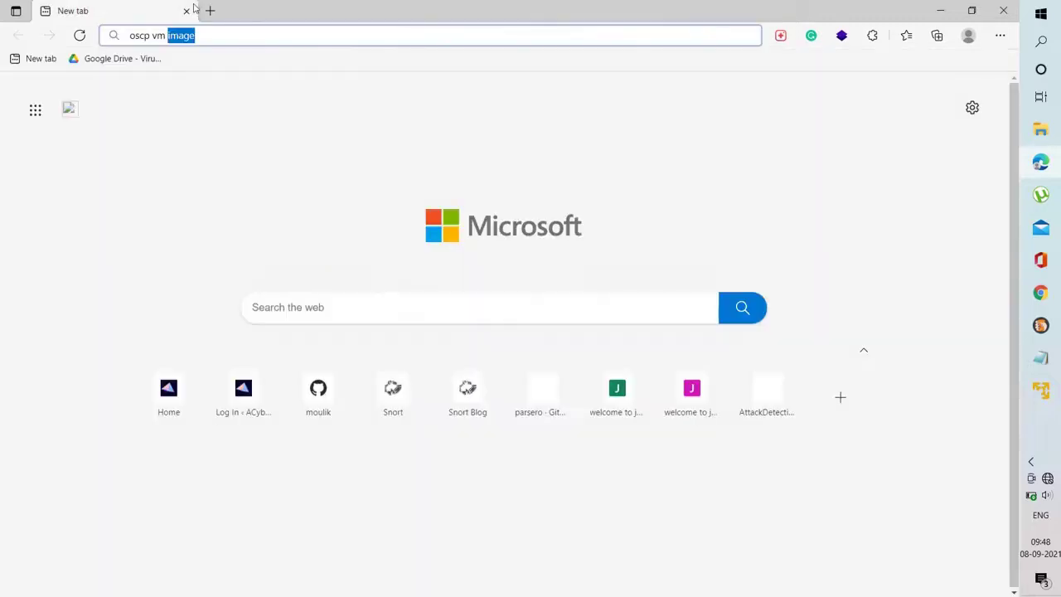
left_click(353, 139)
left_click(937, 7)
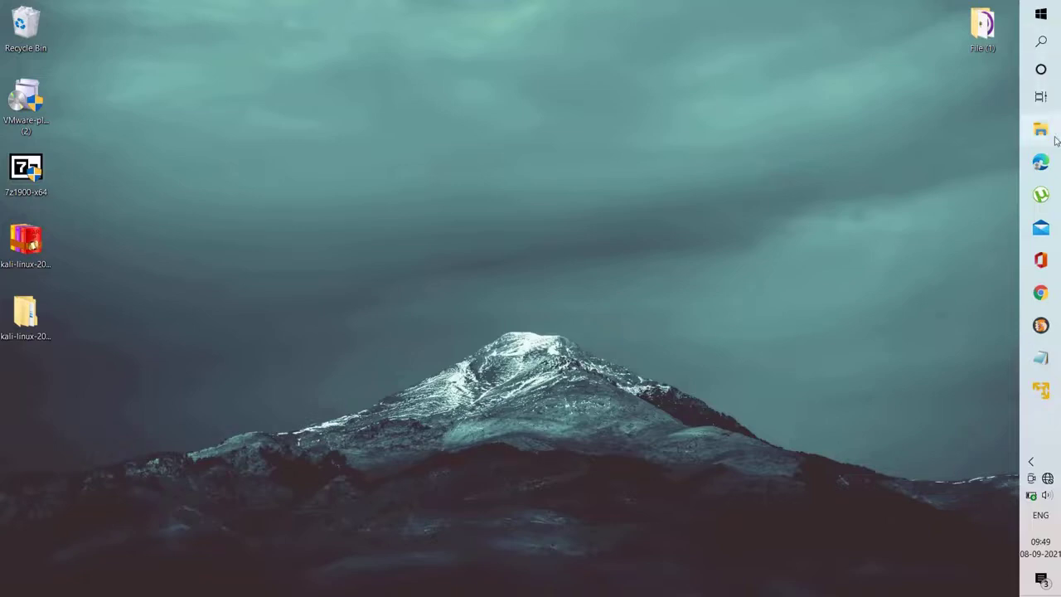
Switch from the Windows desktop back to the Kali virtual machine in VMware Workstation Player
mouse_move(1055, 156)
left_click(697, 239)
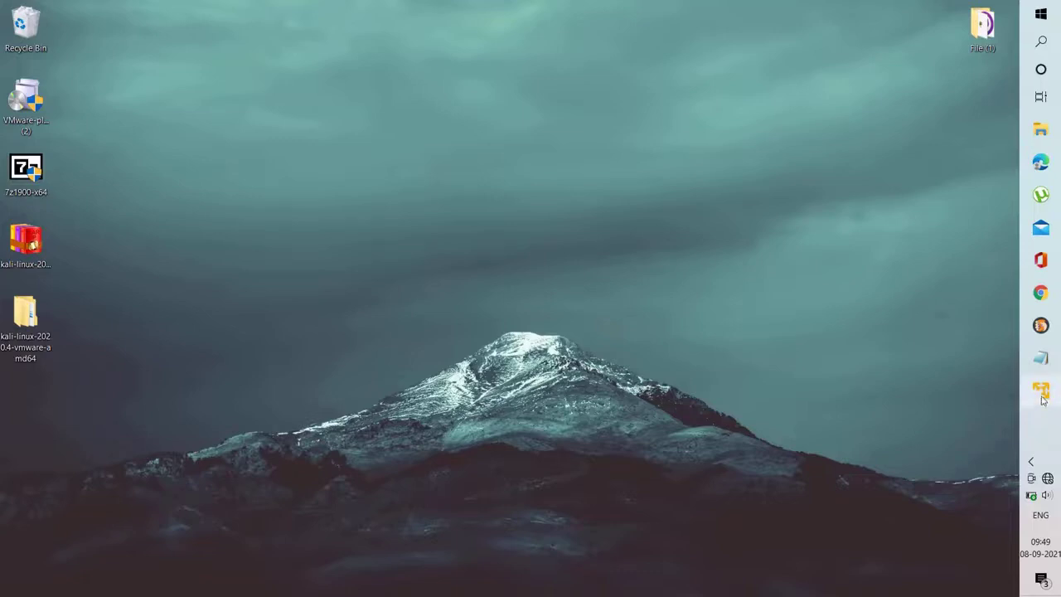
mouse_move(1041, 389)
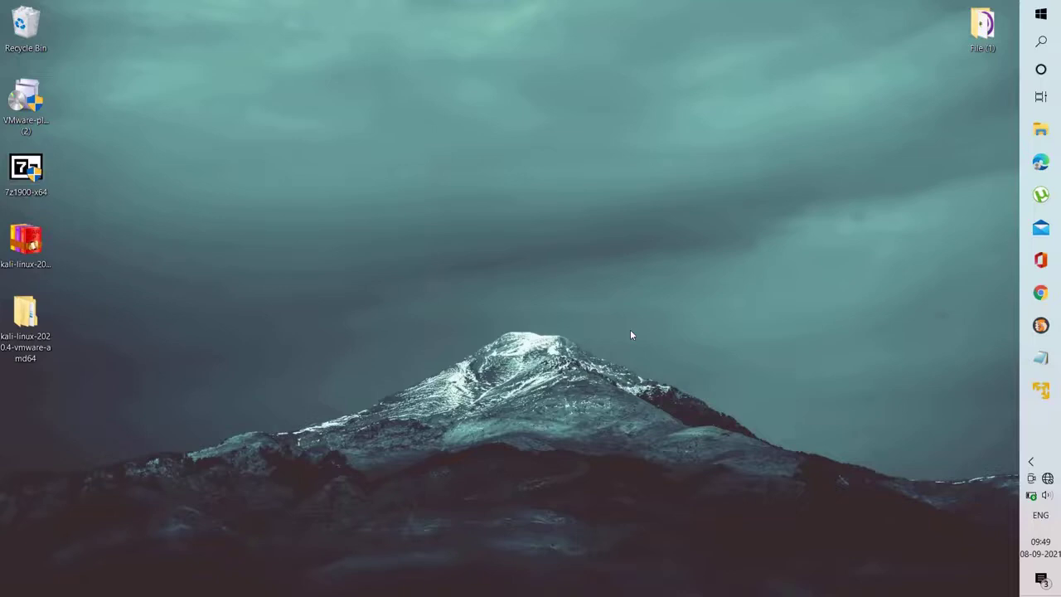
left_click(1041, 390)
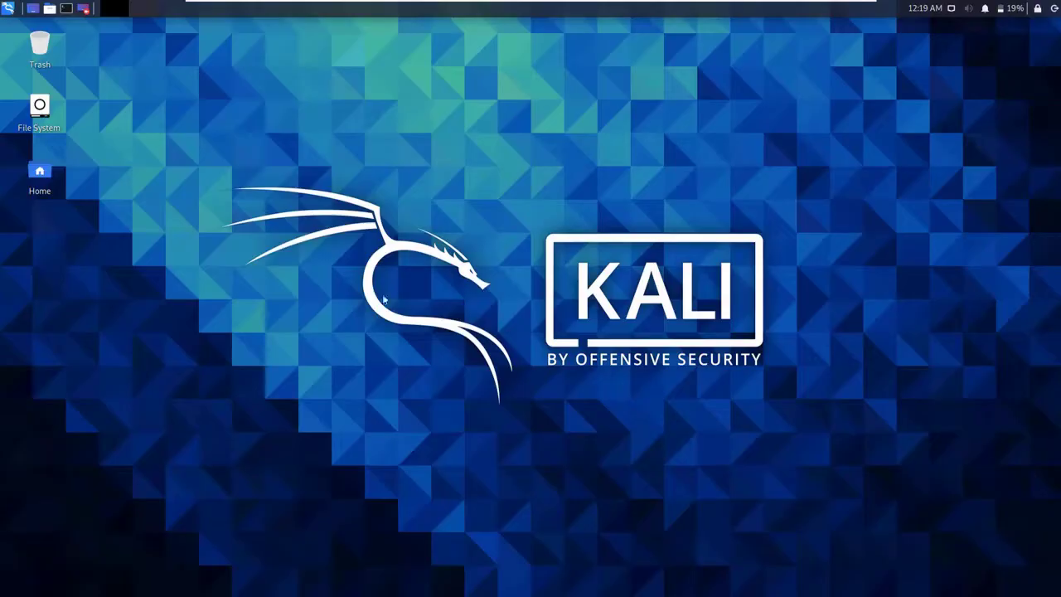